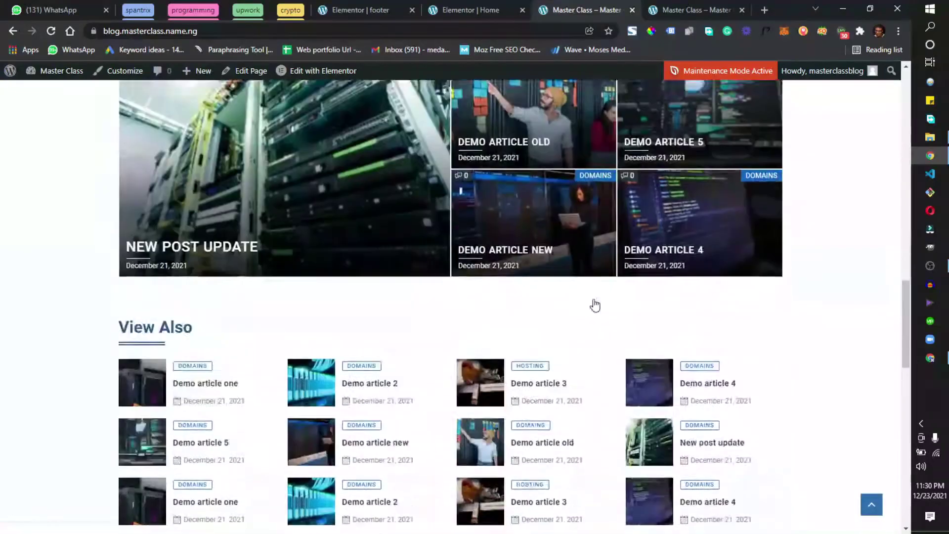
# Step: Review the blog home page's post sections and footer, returning to the hero section
pyautogui.scroll(3, 561, 298)
pyautogui.scroll(-8, 540, 263)
pyautogui.scroll(-1, 550, 276)
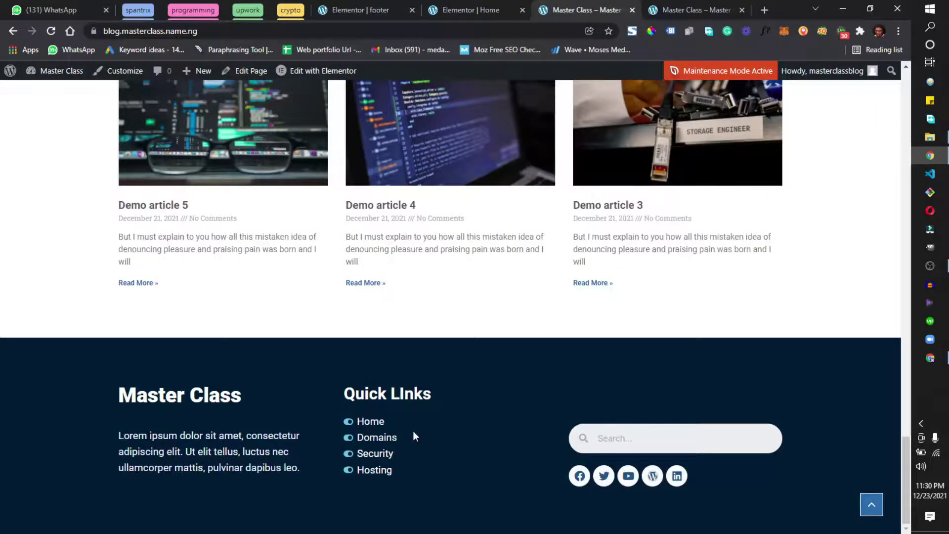
pyautogui.scroll(20, 413, 431)
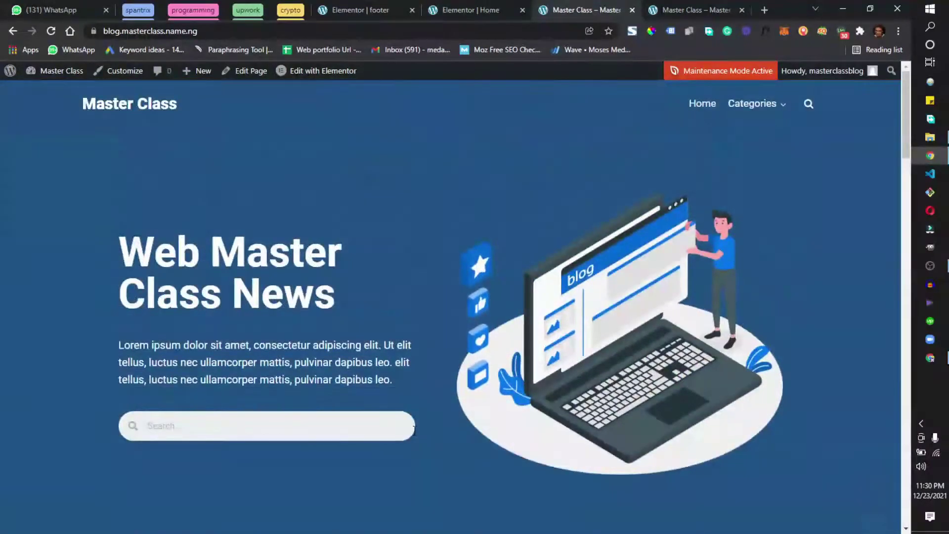
# Step: Open the domains category page from the site navigation and review its post grid and footer
pyautogui.moveTo(752, 103)
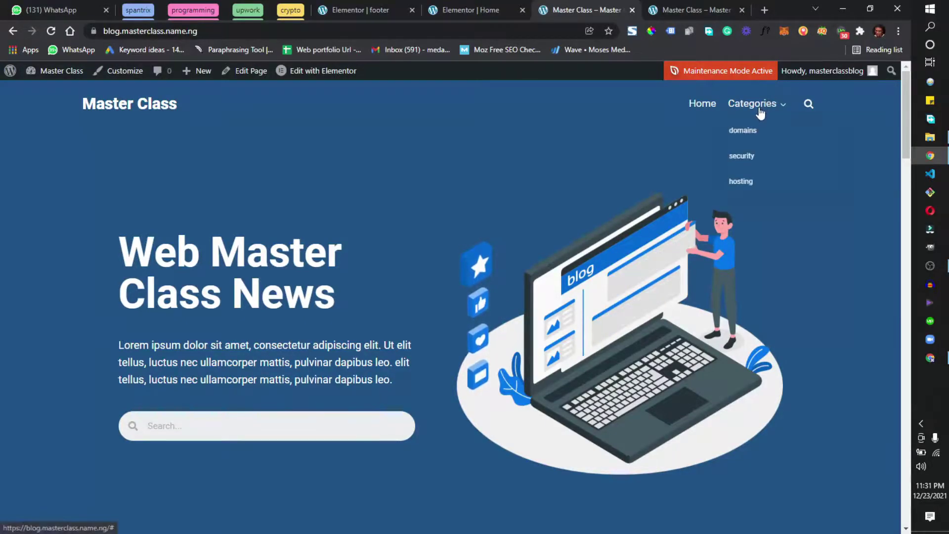
pyautogui.click(752, 131)
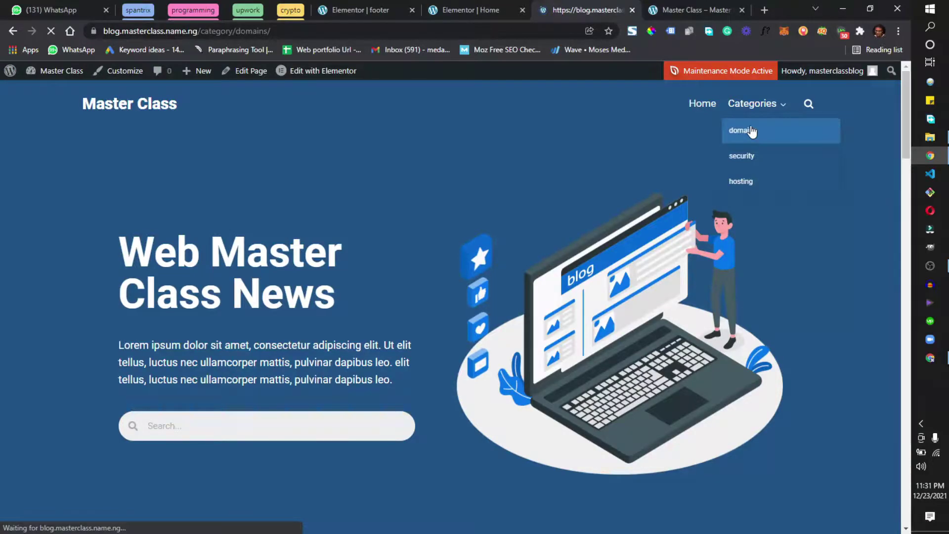
pyautogui.scroll(-15, 485, 259)
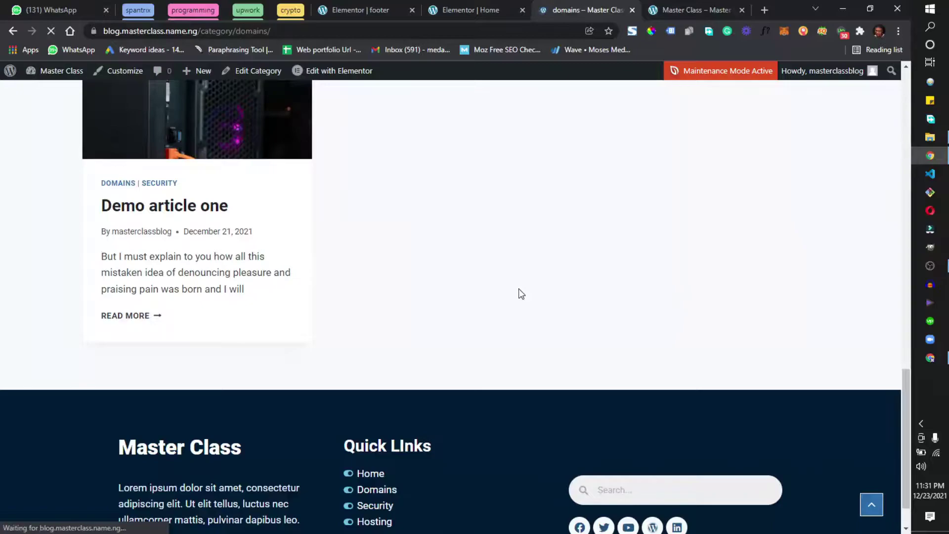
pyautogui.scroll(10, 499, 307)
pyautogui.scroll(7, 497, 308)
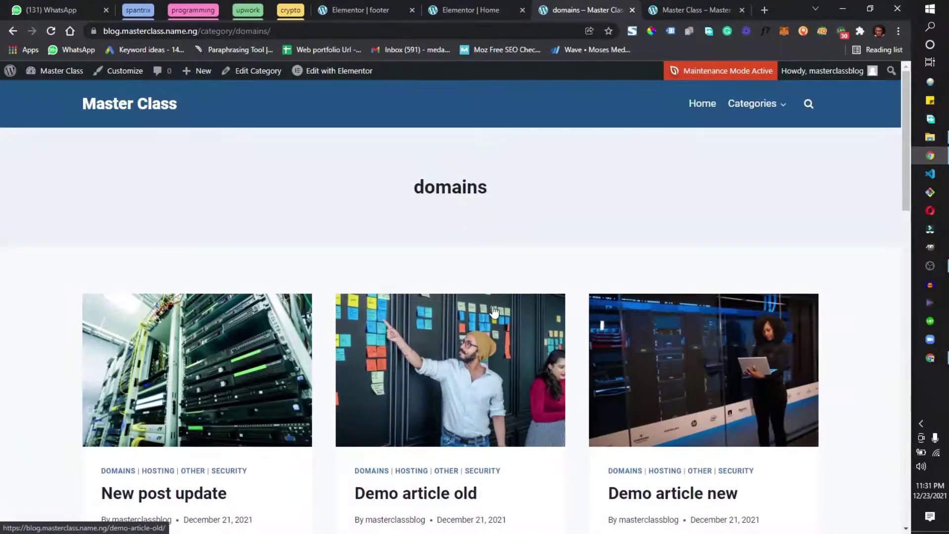
# Step: Open the post "Demo article old" and examine its featured image, text, similar posts and comment form
pyautogui.scroll(-3, 483, 326)
pyautogui.click(441, 321)
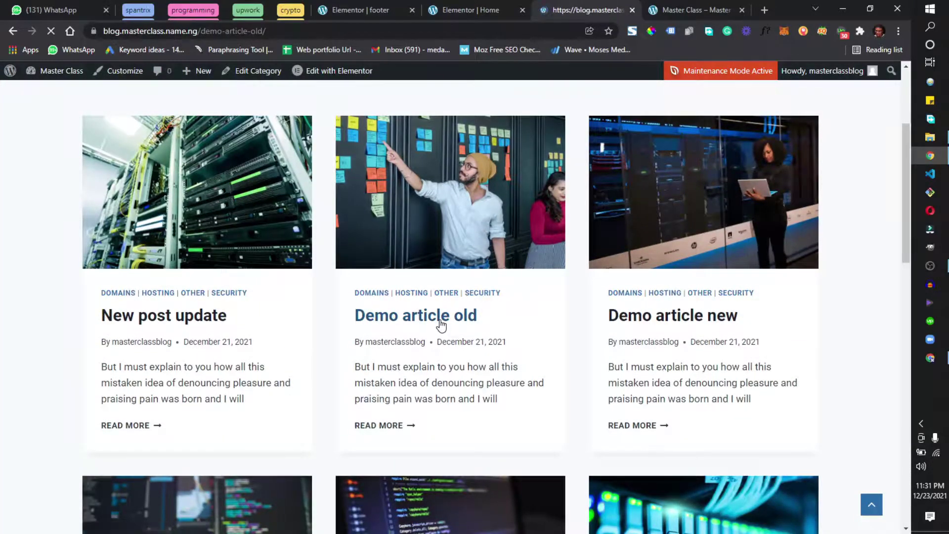
pyautogui.scroll(-15, 491, 310)
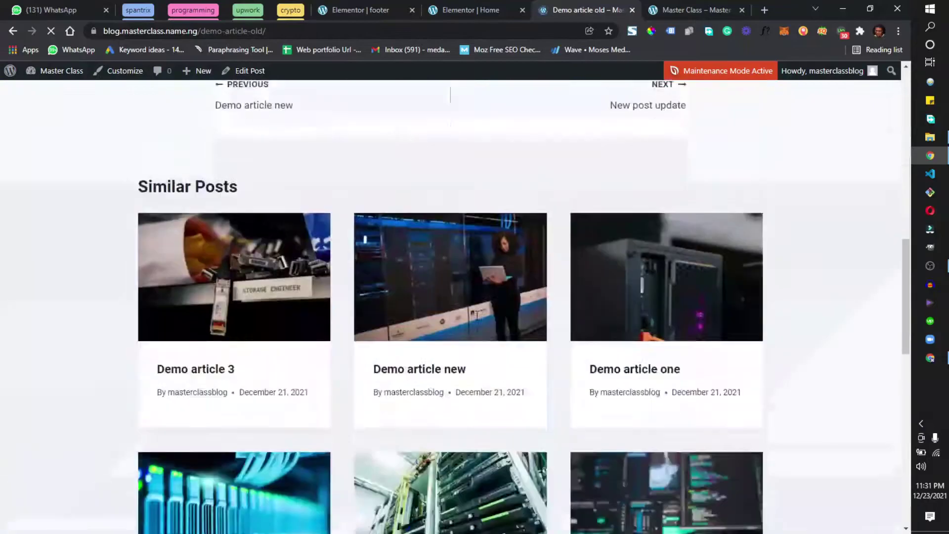
pyautogui.scroll(-5, 491, 311)
pyautogui.scroll(11, 491, 316)
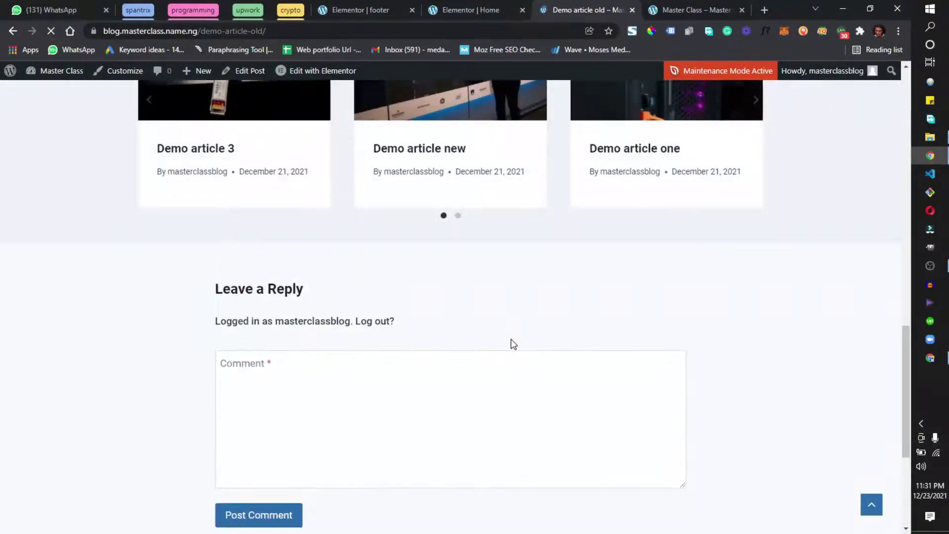
pyautogui.scroll(10, 516, 343)
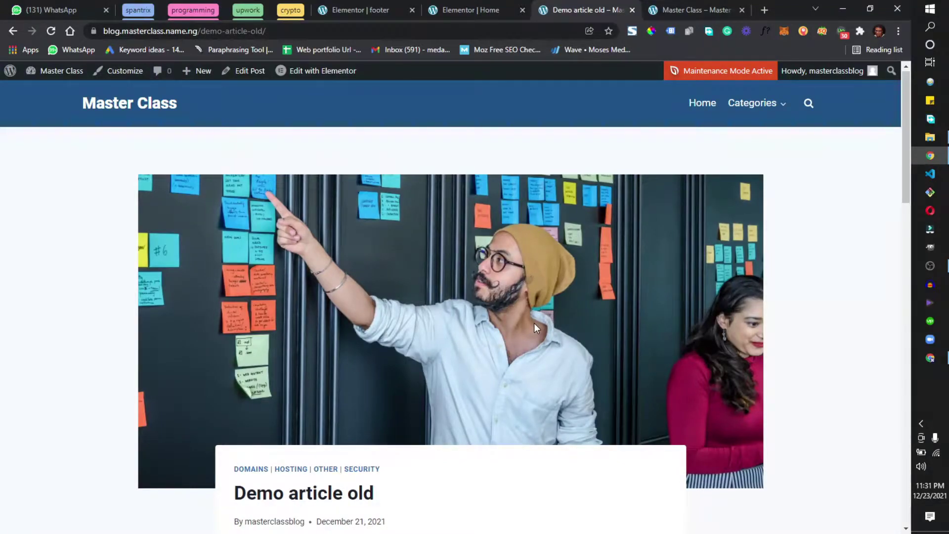
pyautogui.scroll(-20, 534, 322)
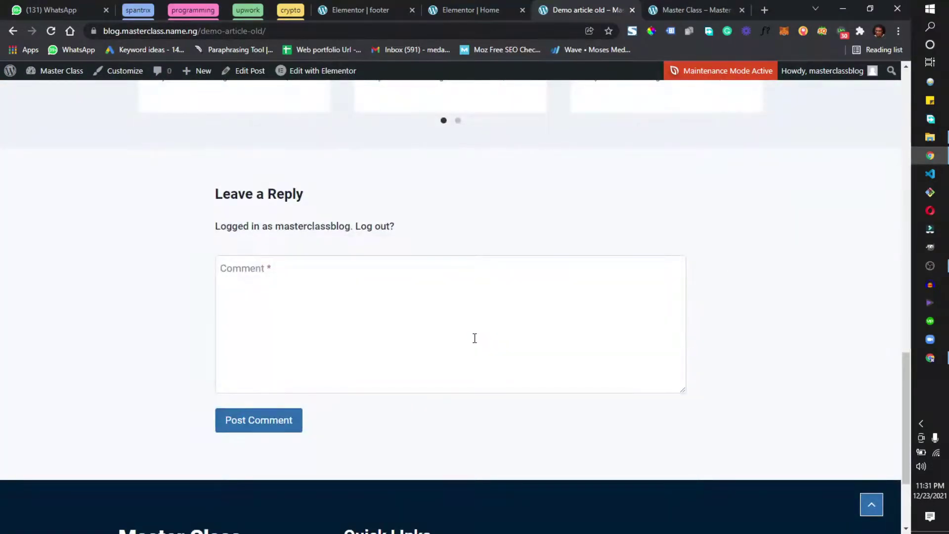
pyautogui.scroll(15, 474, 338)
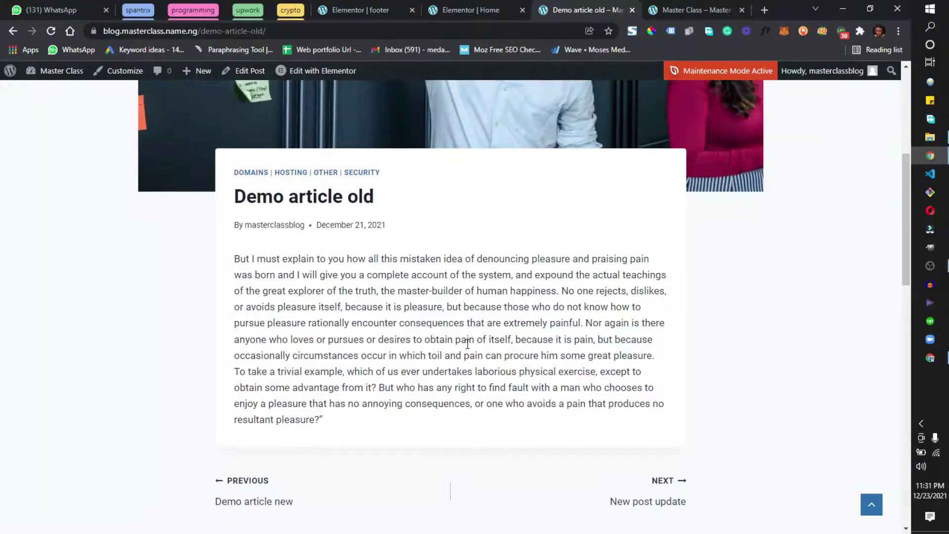
pyautogui.scroll(6, 467, 343)
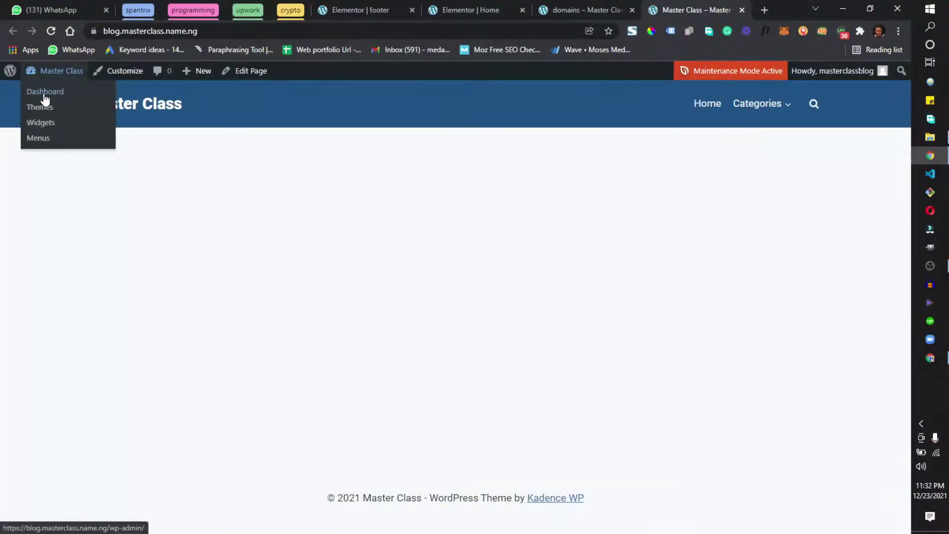
# Step: Open the WordPress dashboard for the Master Class site and close the footer and Home Elementor editors
pyautogui.click(41, 94)
pyautogui.moveTo(648, 11); pyautogui.dragTo(443, 10)
pyautogui.click(415, 11)
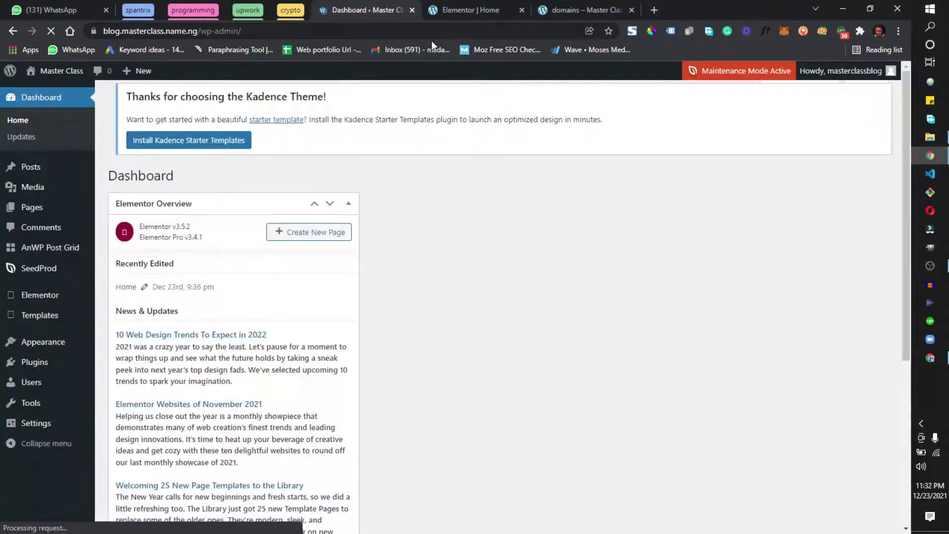
pyautogui.click(482, 13)
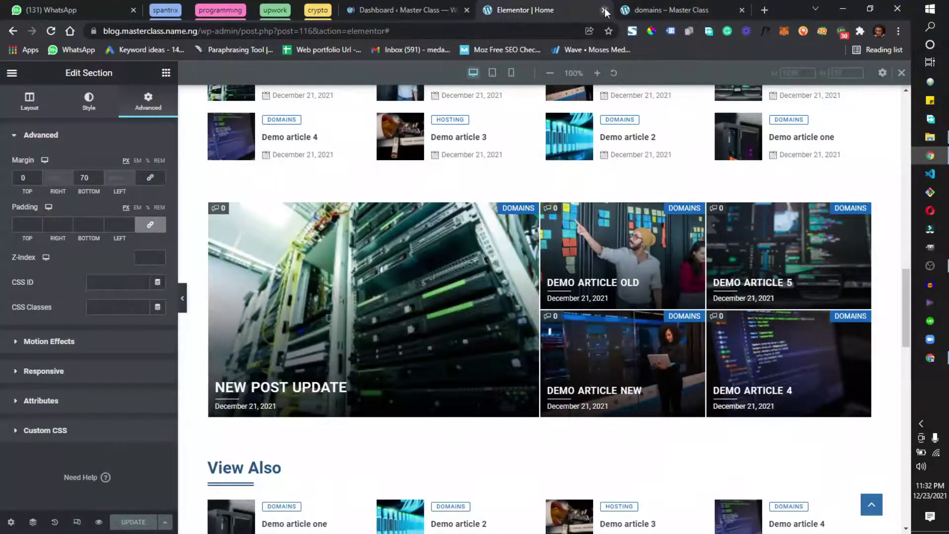
pyautogui.click(605, 10)
pyautogui.click(411, 10)
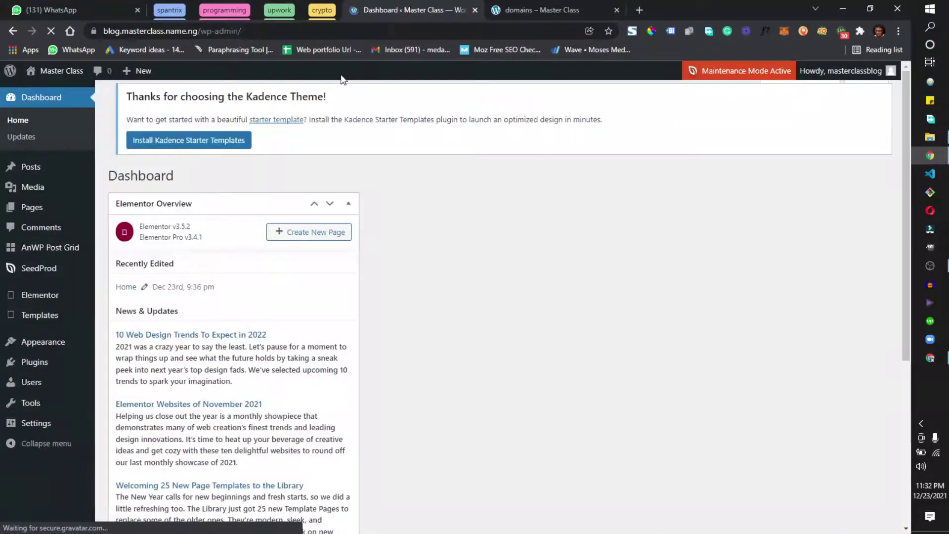
# Step: Open the Elementor Theme Builder and show its Archive templates
pyautogui.moveTo(45, 319)
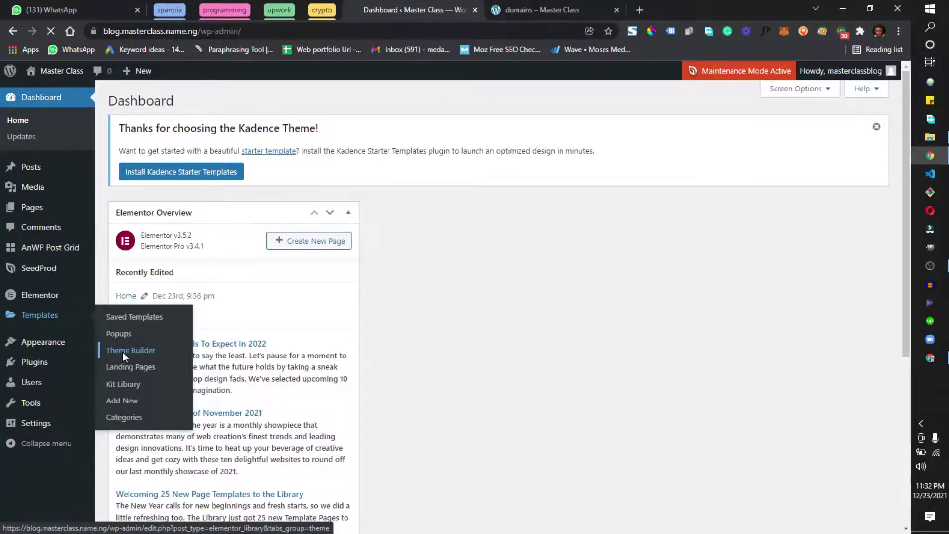
pyautogui.click(122, 352)
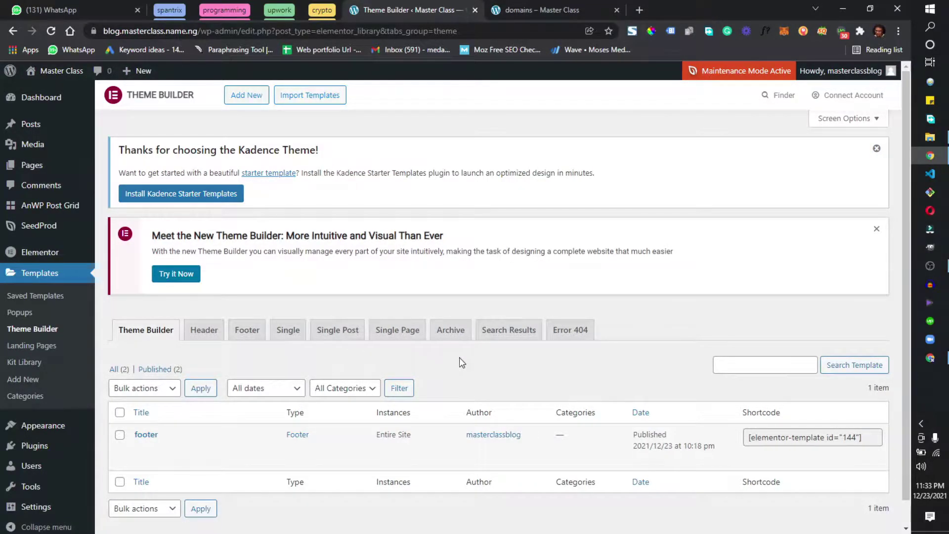
pyautogui.click(443, 335)
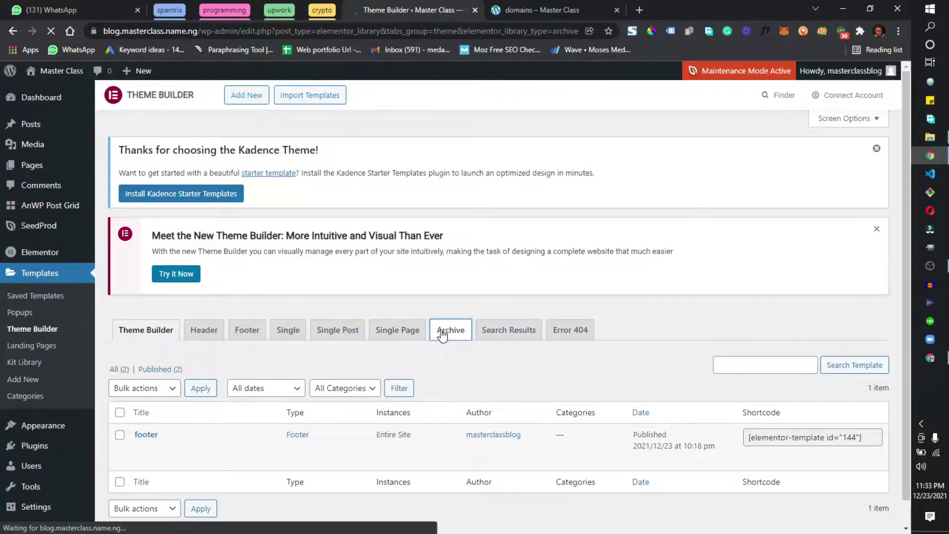
pyautogui.scroll(-1, 447, 389)
pyautogui.scroll(-1, 447, 390)
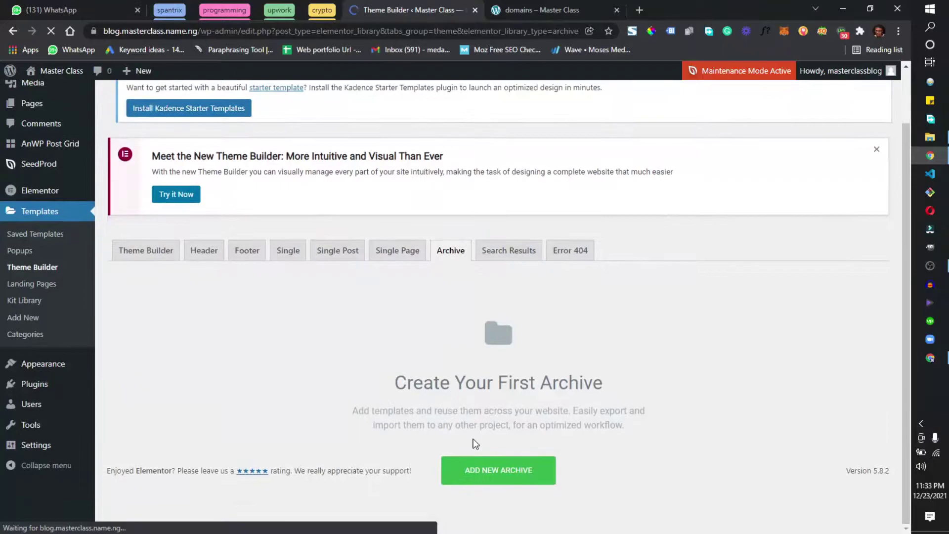
# Step: Create a new Archive template named "categories"
pyautogui.click(491, 484)
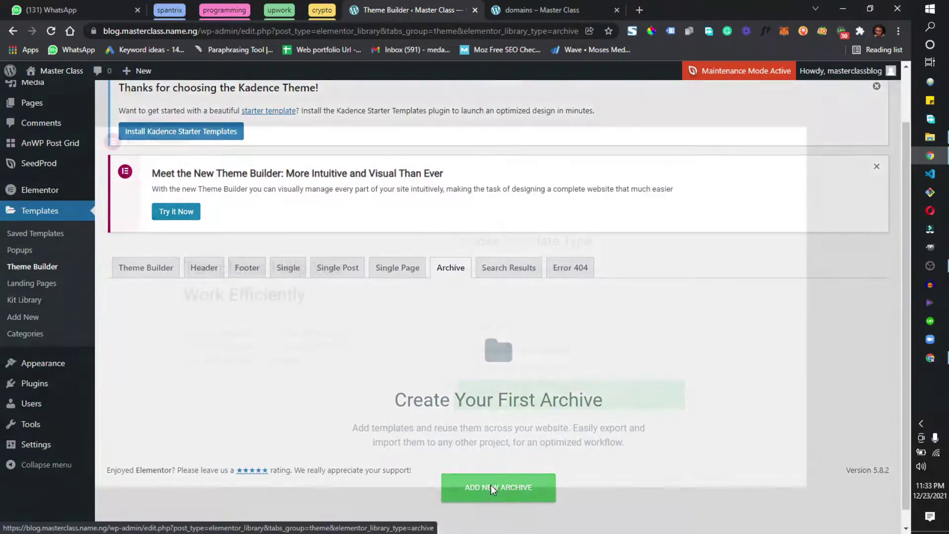
pyautogui.click(505, 353)
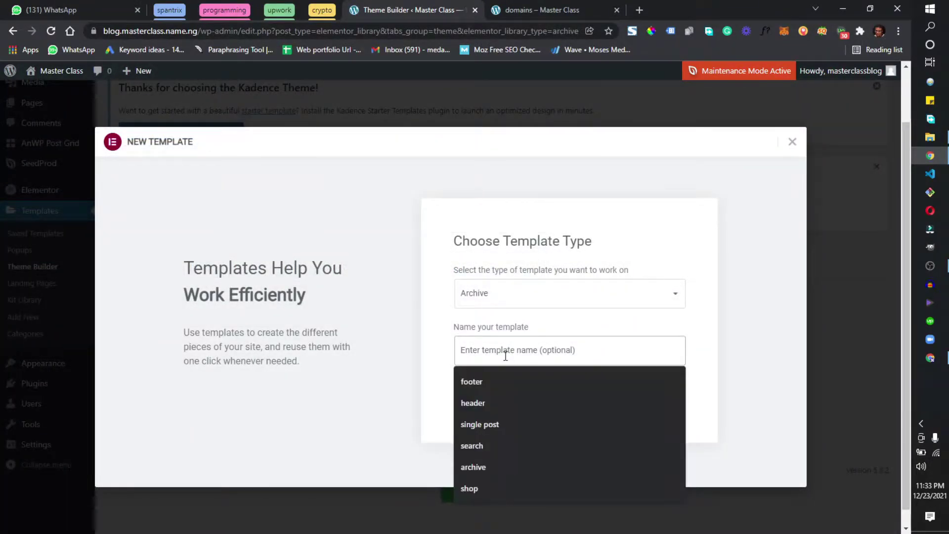
pyautogui.write('categories')
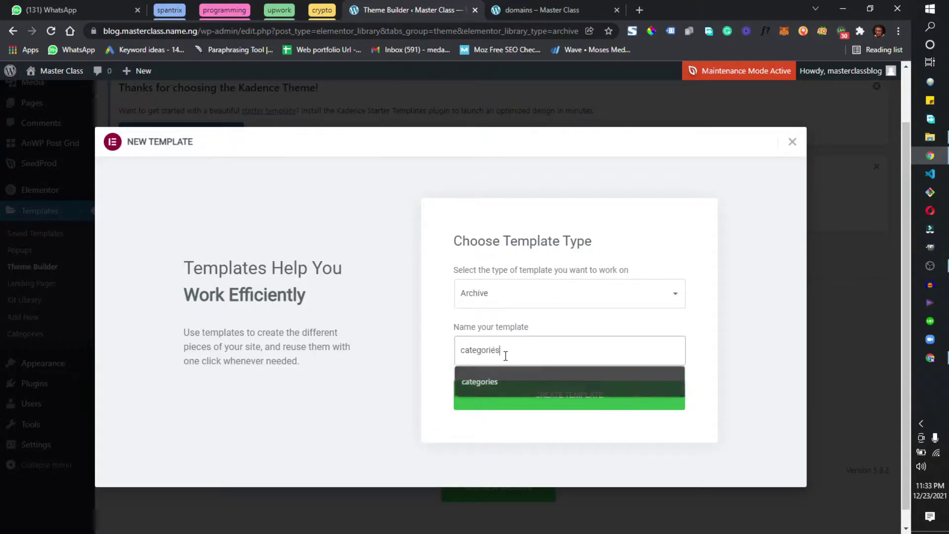
pyautogui.click(539, 395)
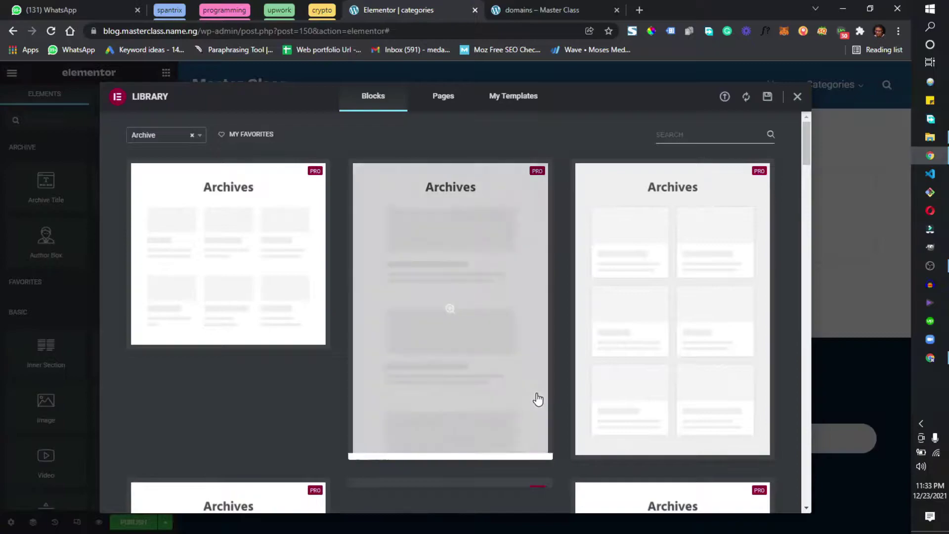
# Step: Browse the archive blocks in the template library and close it without inserting any
pyautogui.scroll(-5, 524, 391)
pyautogui.scroll(-10, 515, 384)
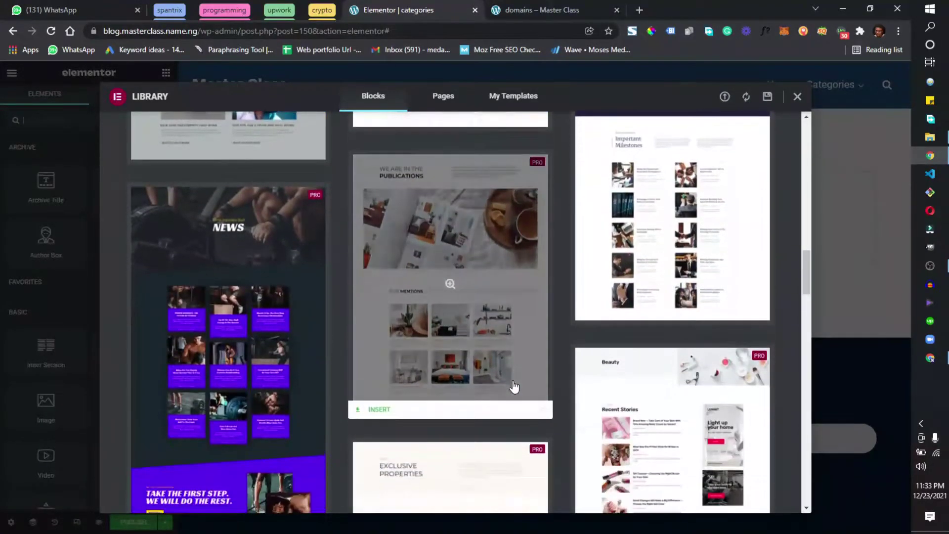
pyautogui.scroll(15, 579, 270)
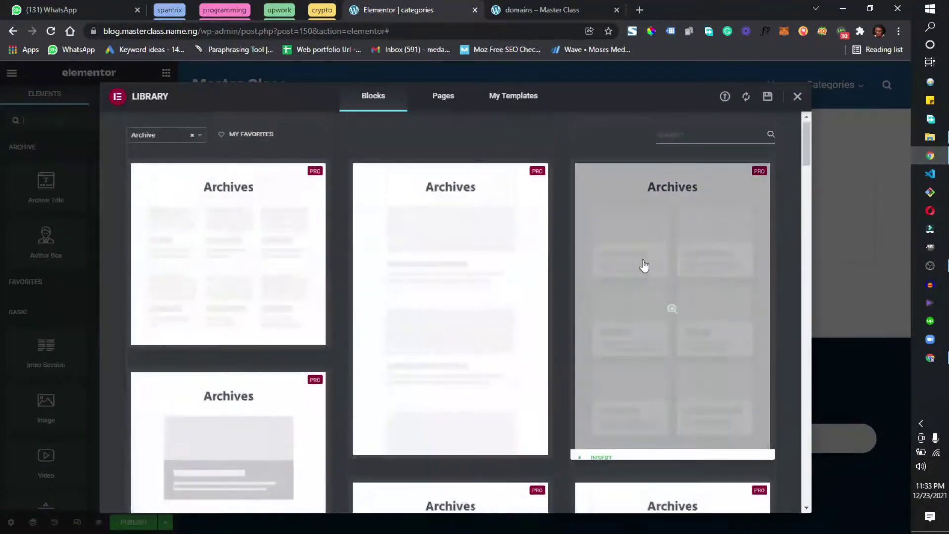
pyautogui.click(798, 96)
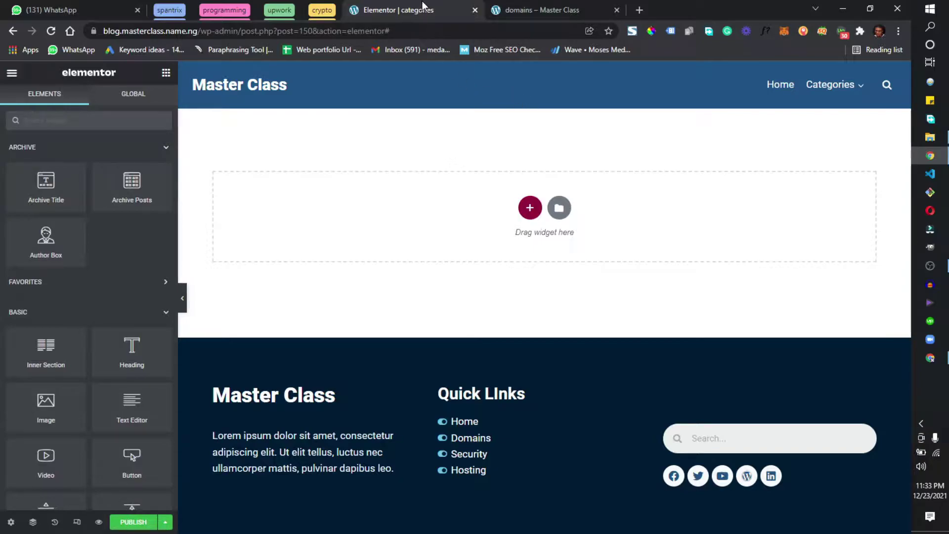
# Step: Go from the domains category page to the site's home page and open it for editing in Elementor
pyautogui.click(540, 4)
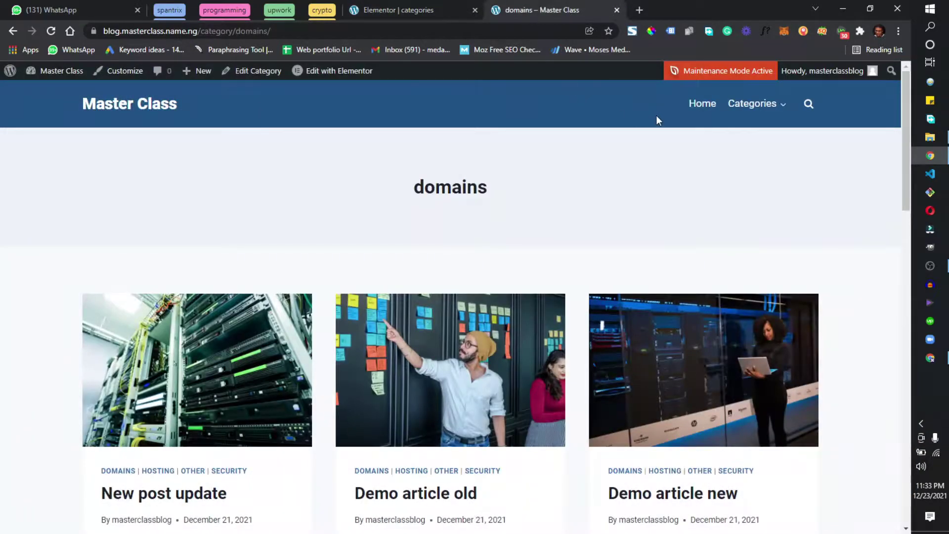
pyautogui.click(711, 110)
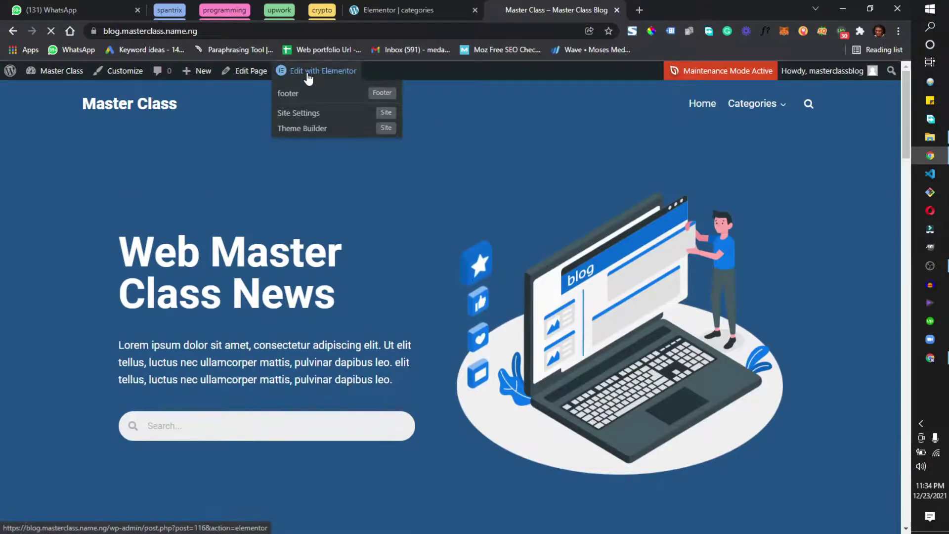
pyautogui.click(308, 74)
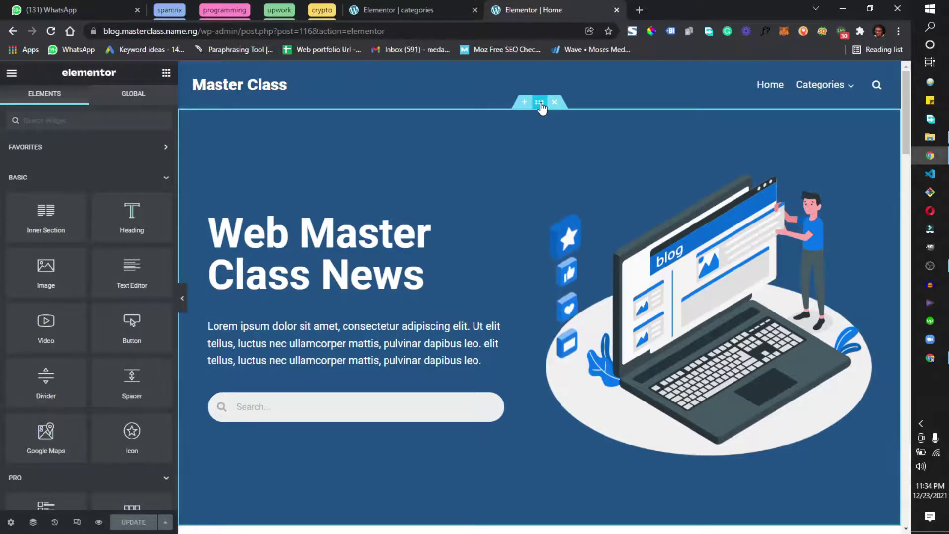
# Step: Copy the home page's "Web Master Class News" hero section
pyautogui.rightClick(542, 107)
pyautogui.rightClick(541, 103)
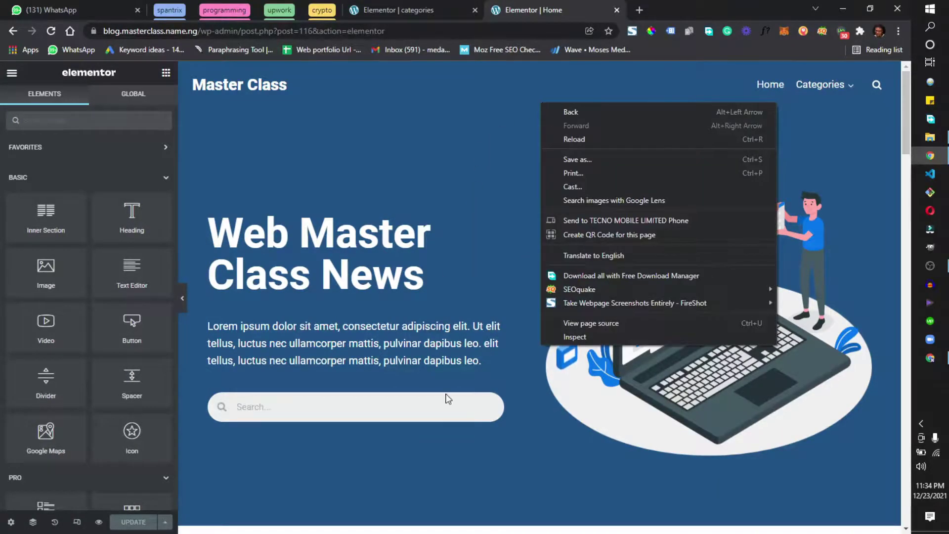
pyautogui.click(446, 383)
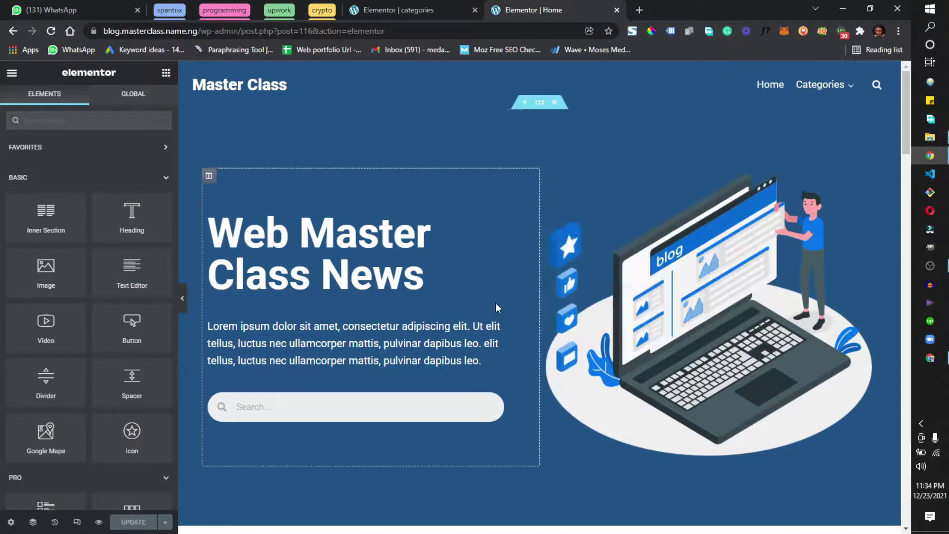
pyautogui.rightClick(539, 104)
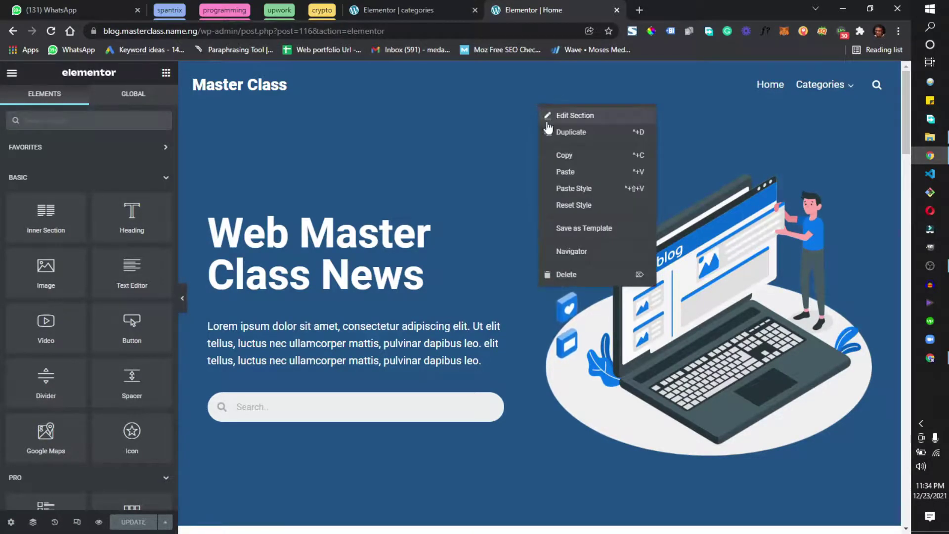
pyautogui.click(556, 155)
# Step: Paste the copied hero section into the empty "categories" archive template
pyautogui.click(445, 11)
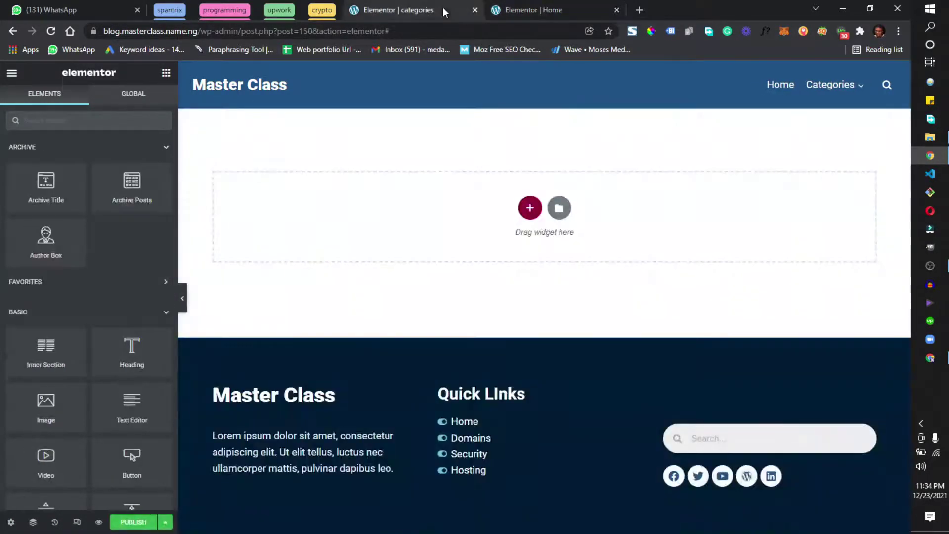
pyautogui.rightClick(333, 200)
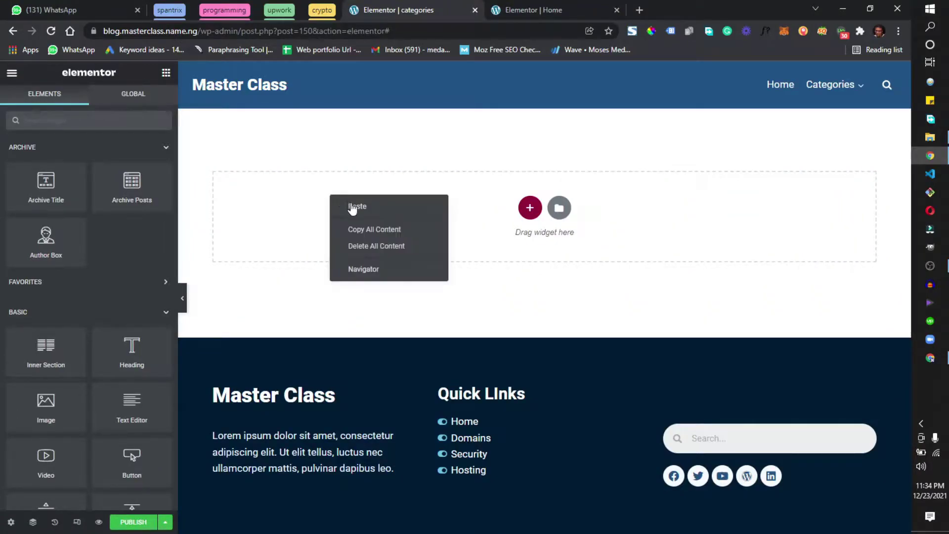
pyautogui.click(352, 206)
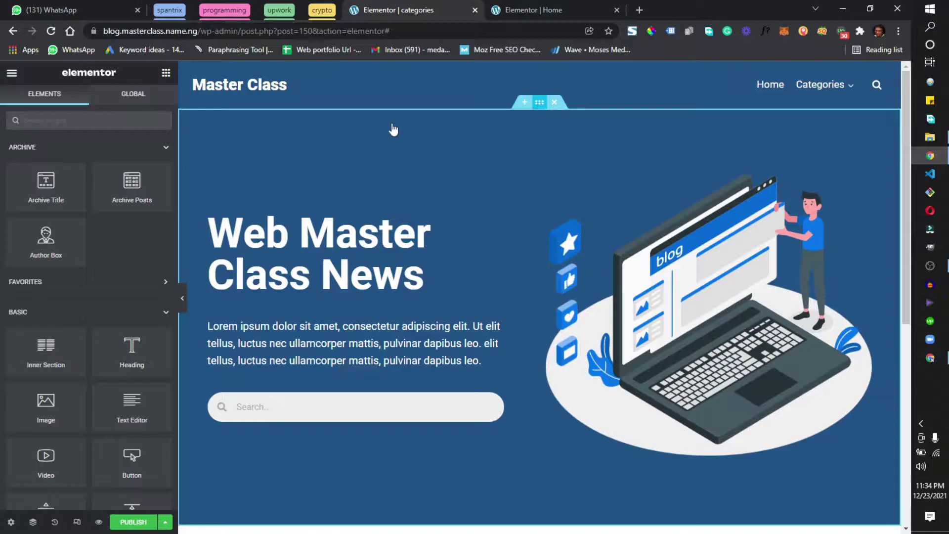
# Step: Set the pasted hero section's top and bottom padding to 30 px each
pyautogui.click(419, 126)
pyautogui.click(155, 109)
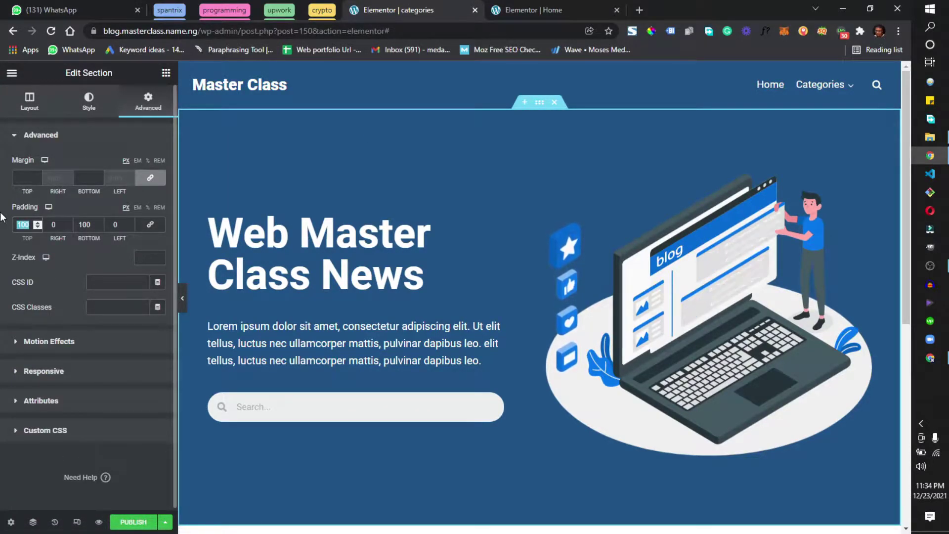
pyautogui.write('30')
pyautogui.click(85, 224)
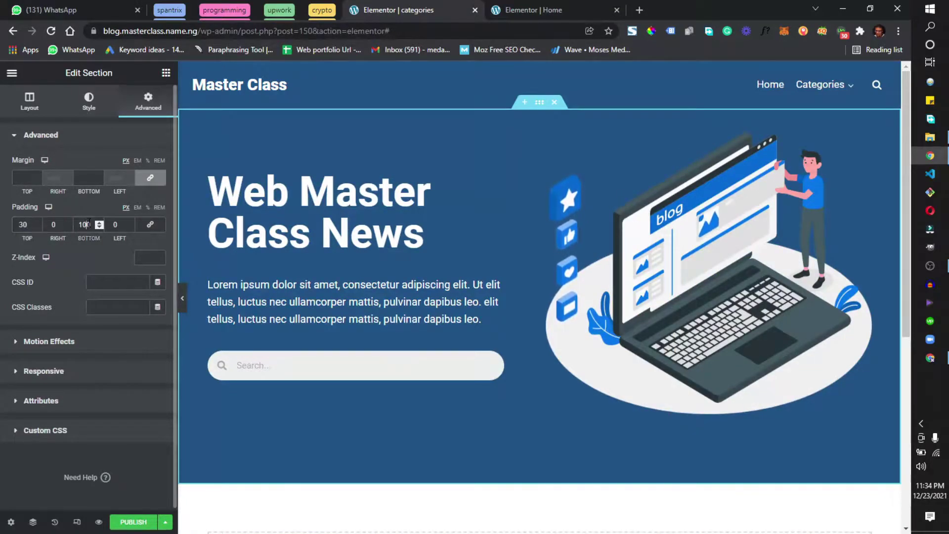
pyautogui.write('30')
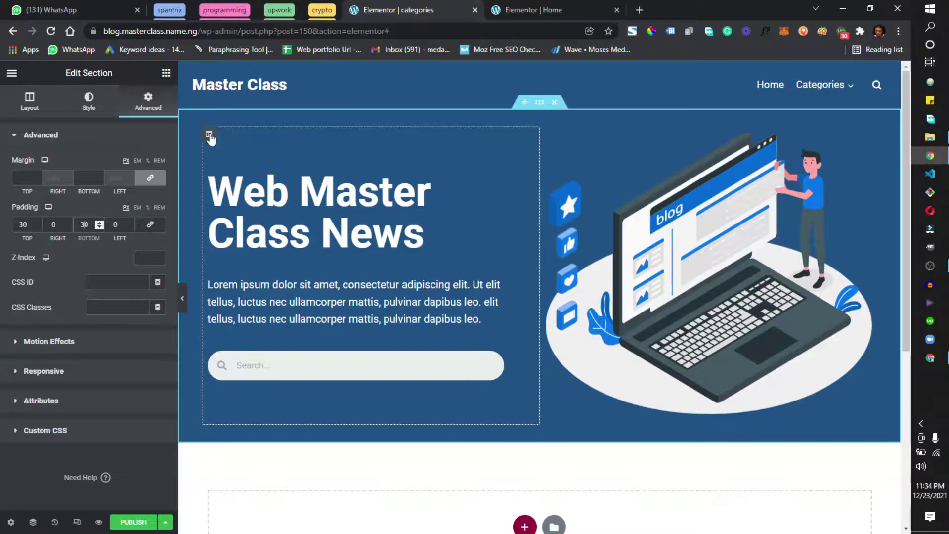
# Step: Set the width of the hero's text column to 60%
pyautogui.click(209, 135)
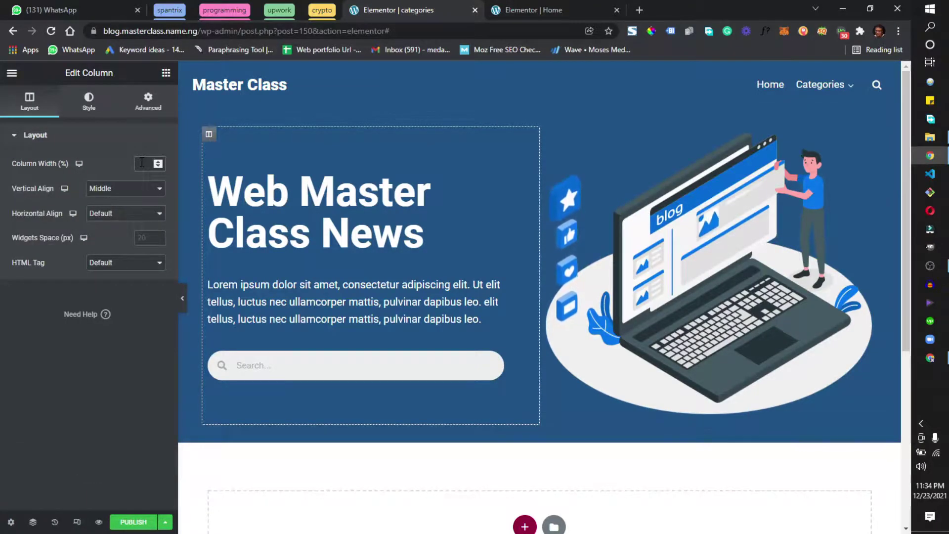
pyautogui.write('70')
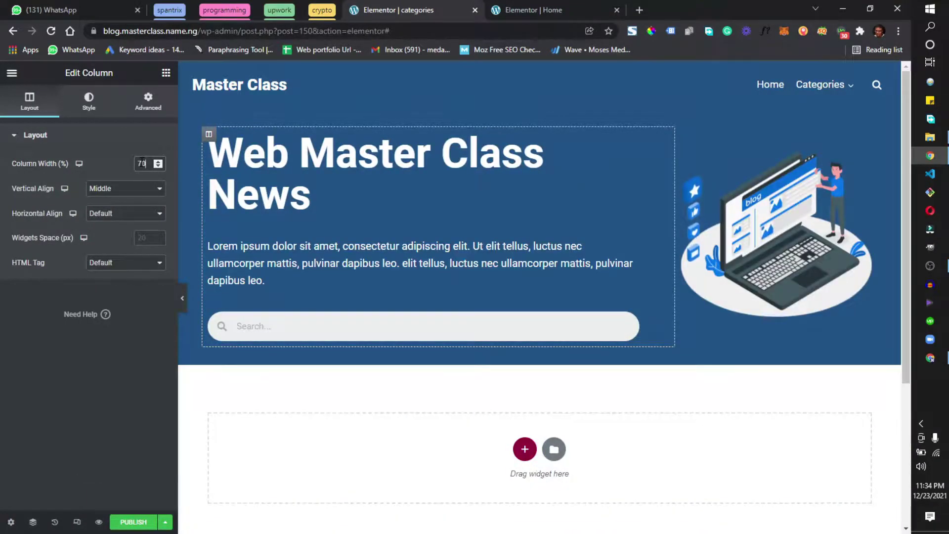
pyautogui.press('BackSpace')
pyautogui.write('5')
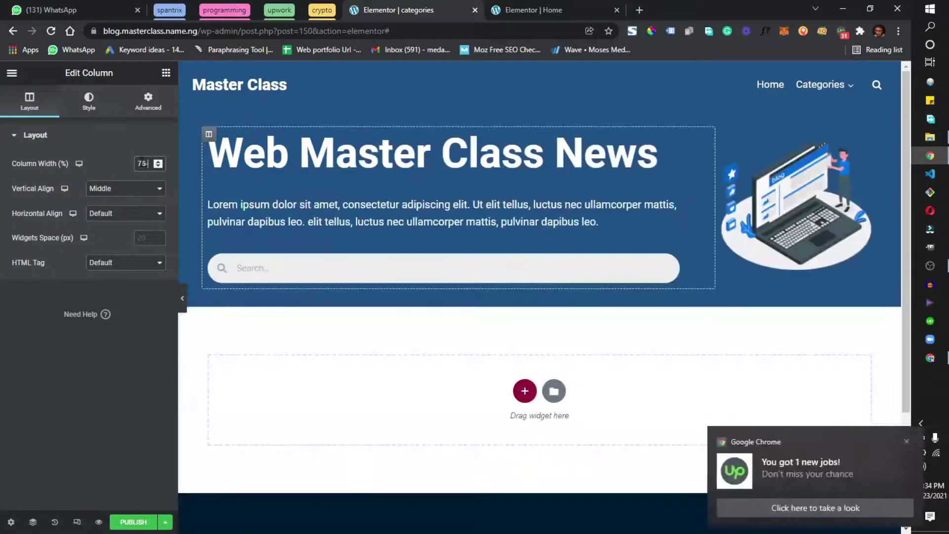
pyautogui.write('0')
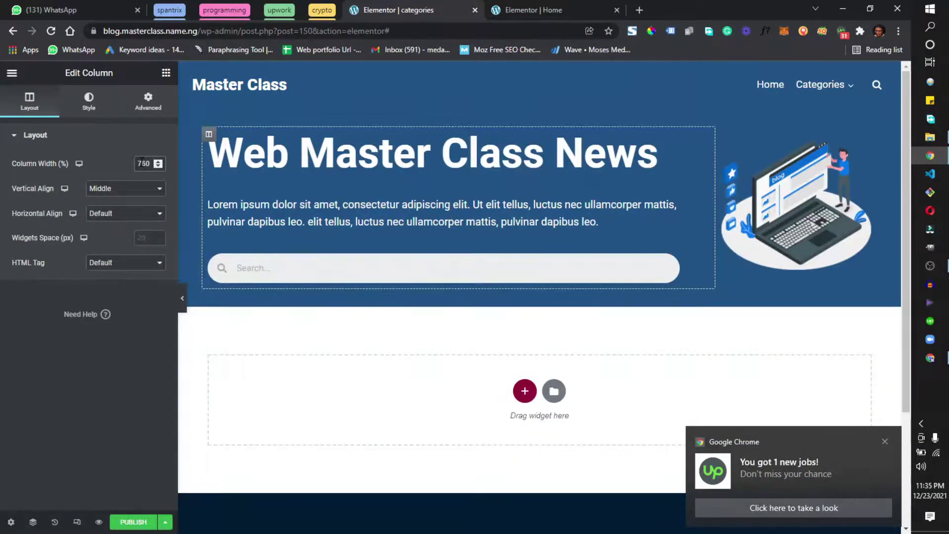
pyautogui.press('BackSpace')
pyautogui.press('BackSpace')
pyautogui.press('BackSpace')
pyautogui.write('60')
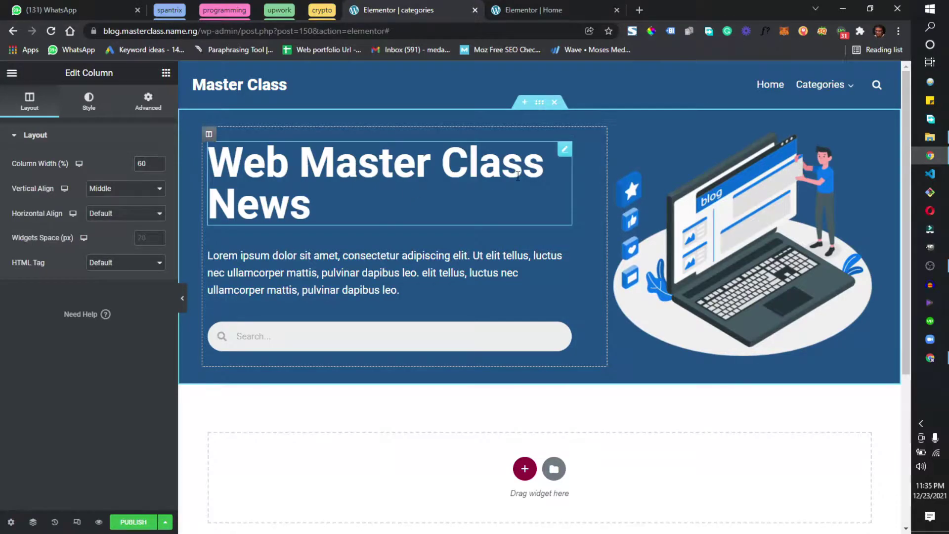
# Step: Replace the "Web Master Class News" heading with an Archive Title widget above the hero's paragraph
pyautogui.click(565, 149)
pyautogui.rightClick(566, 151)
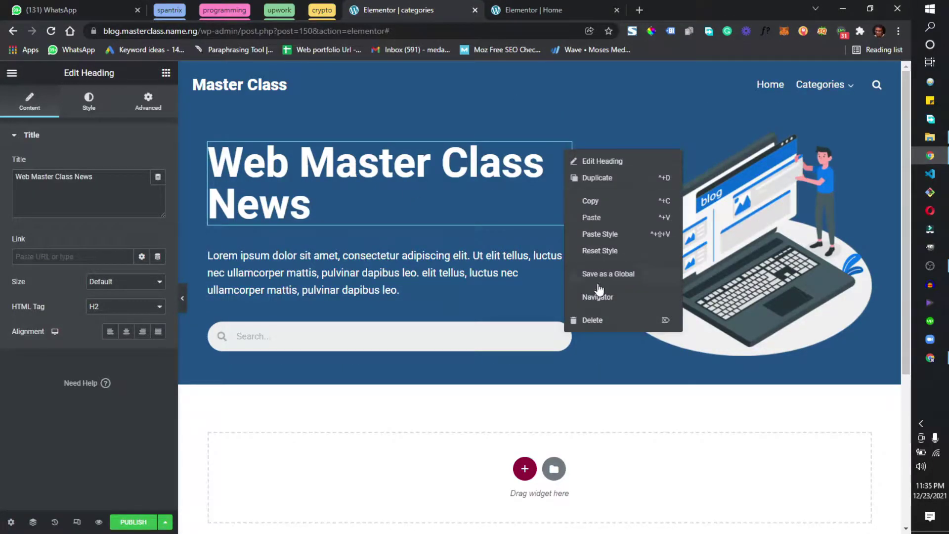
pyautogui.click(586, 321)
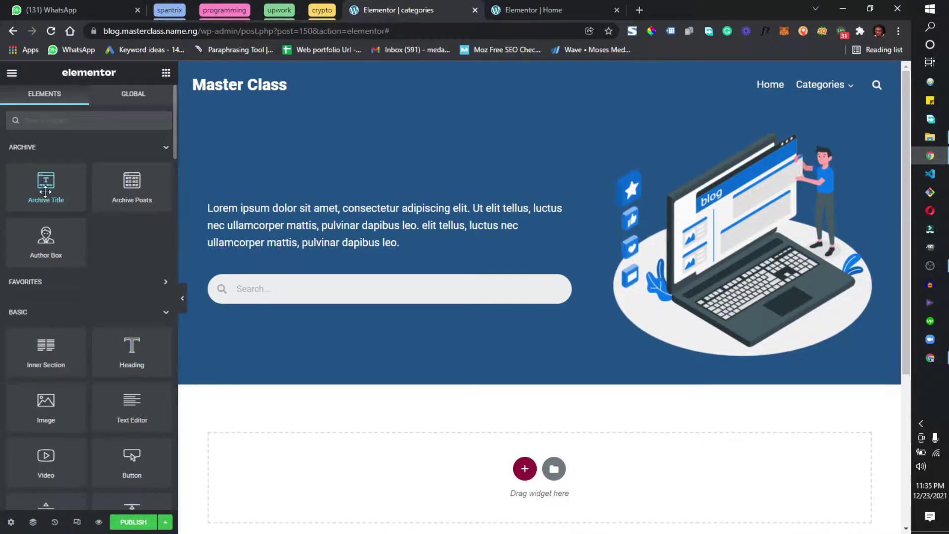
pyautogui.moveTo(42, 188); pyautogui.dragTo(269, 203)
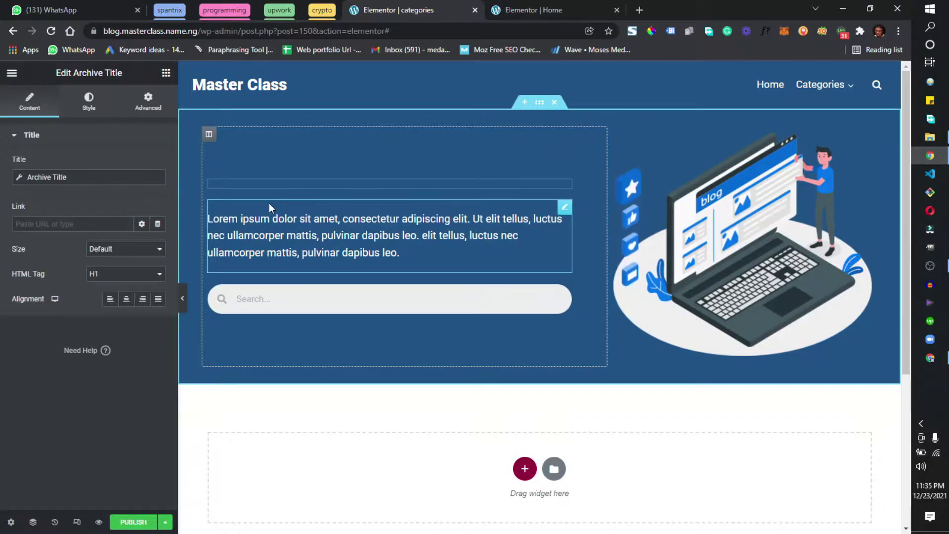
# Step: Change the archive title's text color to white
pyautogui.click(90, 100)
pyautogui.click(158, 164)
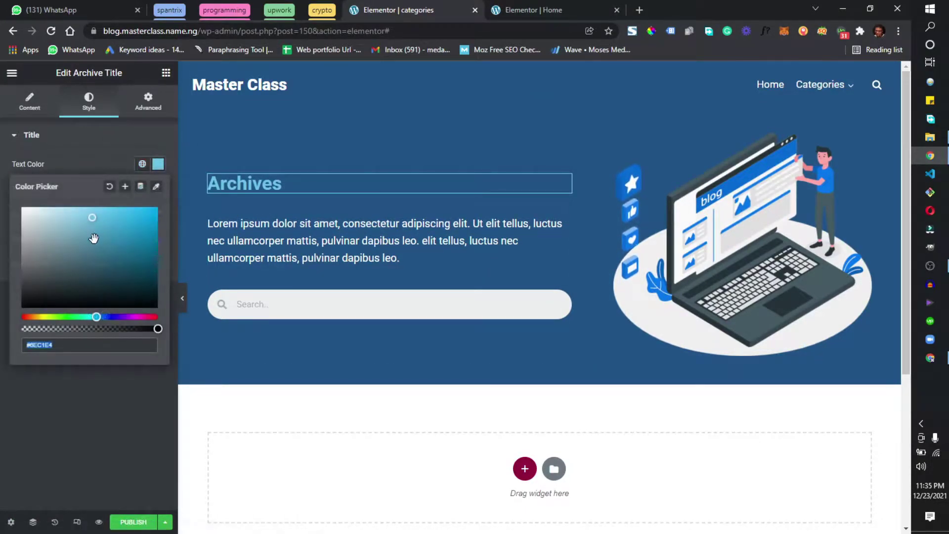
pyautogui.moveTo(97, 225); pyautogui.dragTo(22, 209)
pyautogui.click(30, 470)
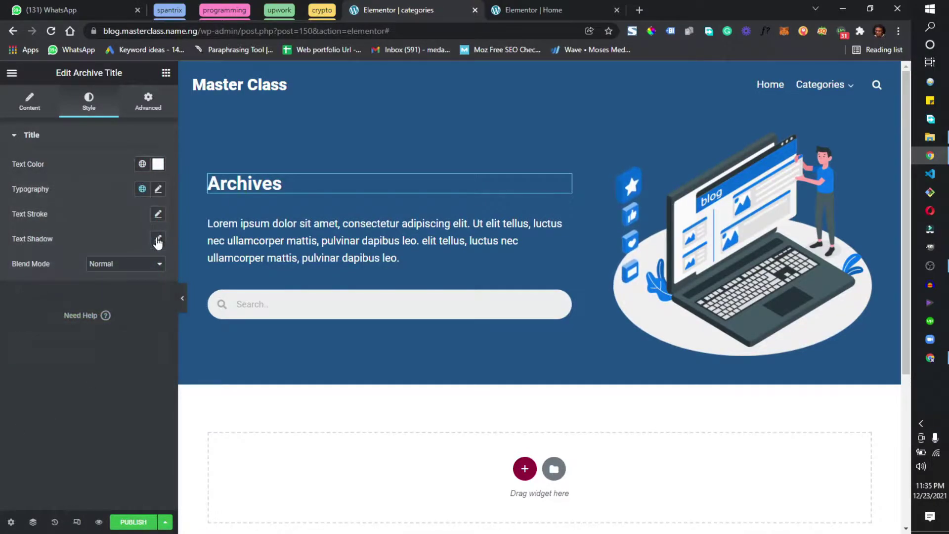
# Step: Set the archive title's font size to 60 px in its typography settings
pyautogui.click(158, 189)
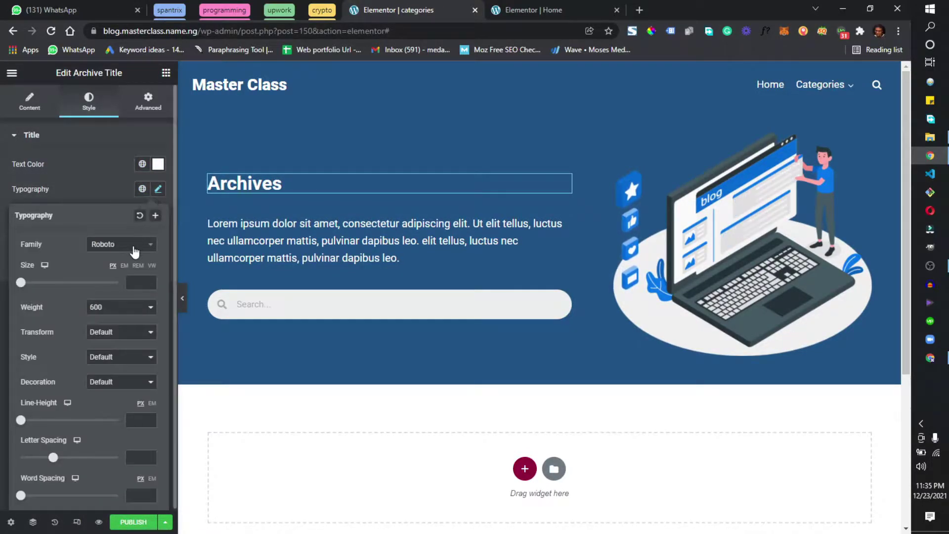
pyautogui.click(141, 283)
pyautogui.write('60')
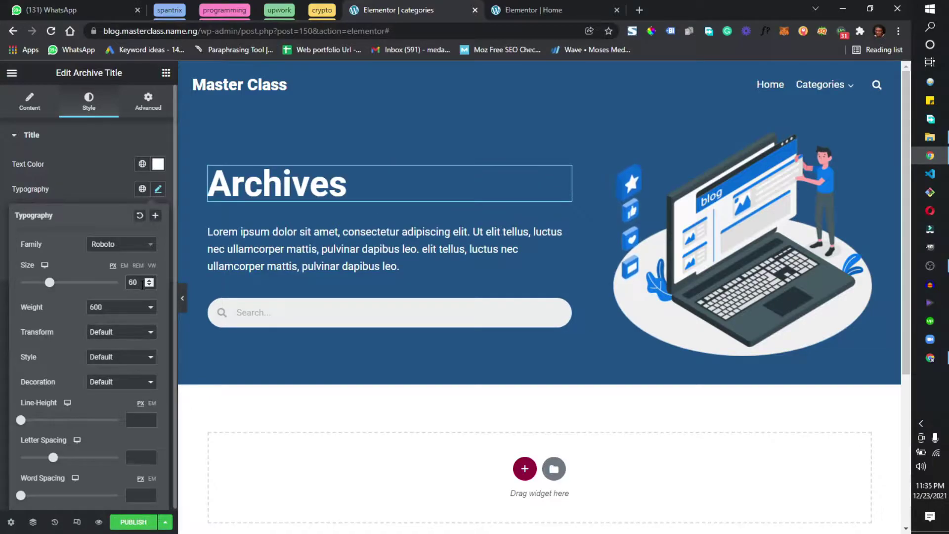
pyautogui.press('BackSpace')
pyautogui.press('BackSpace')
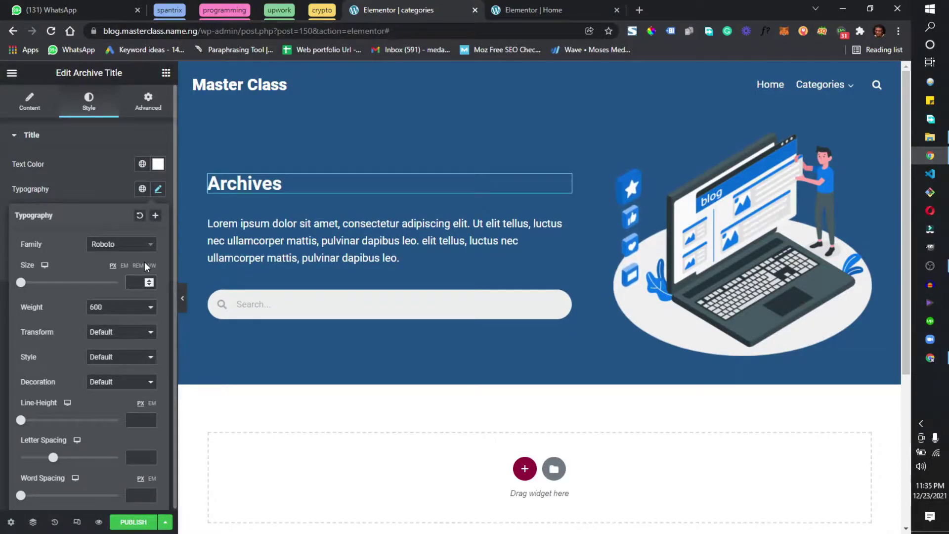
pyautogui.write('60')
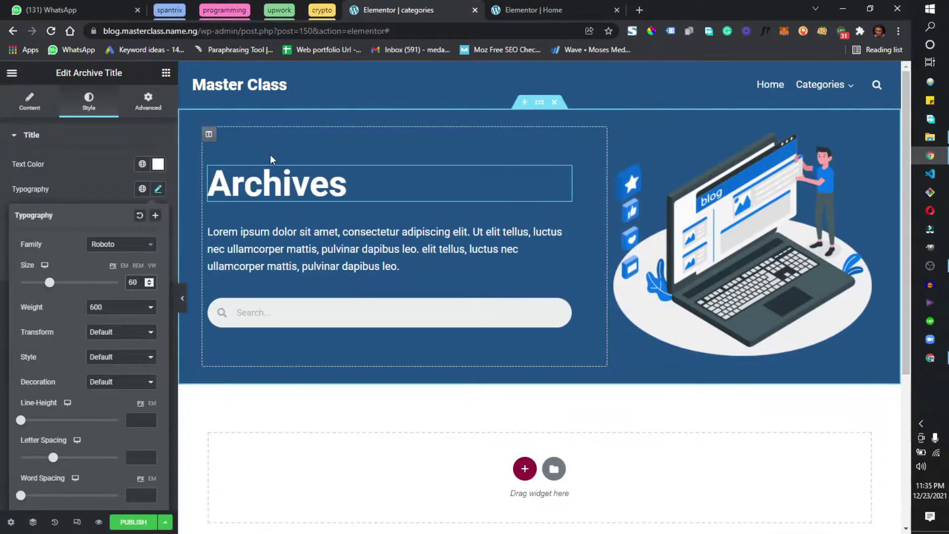
pyautogui.click(107, 180)
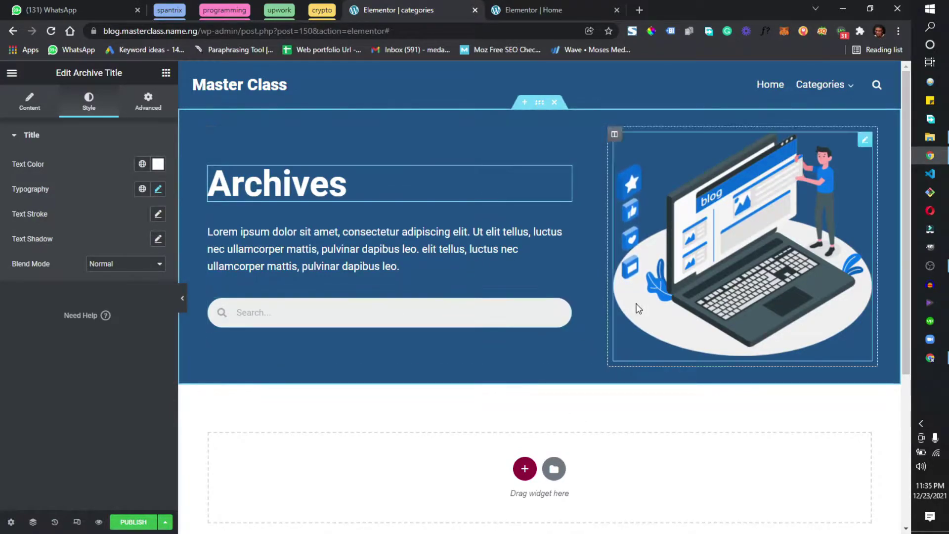
# Step: Add a new section with two equal columns below the hero section
pyautogui.scroll(-1, 528, 294)
pyautogui.scroll(1, 517, 279)
pyautogui.scroll(-4, 514, 297)
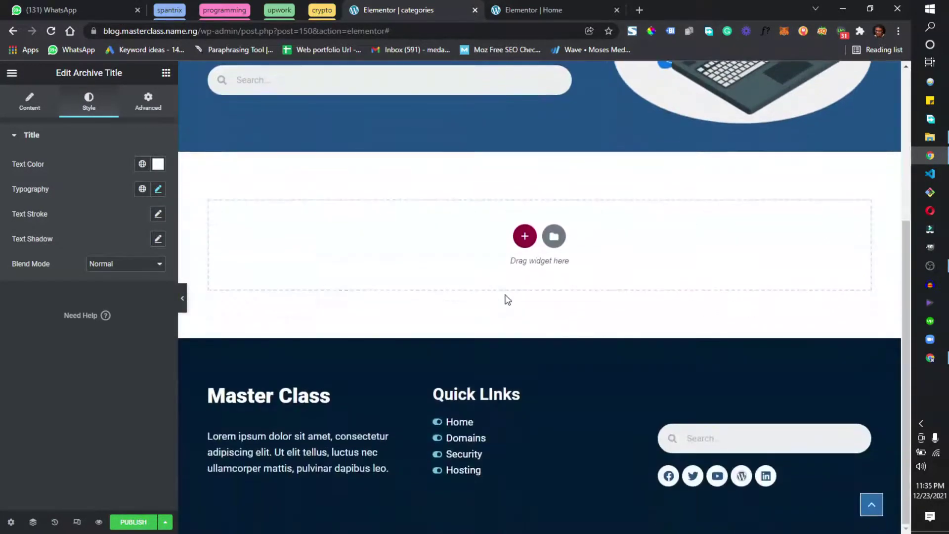
pyautogui.scroll(4, 450, 282)
pyautogui.scroll(-2, 449, 281)
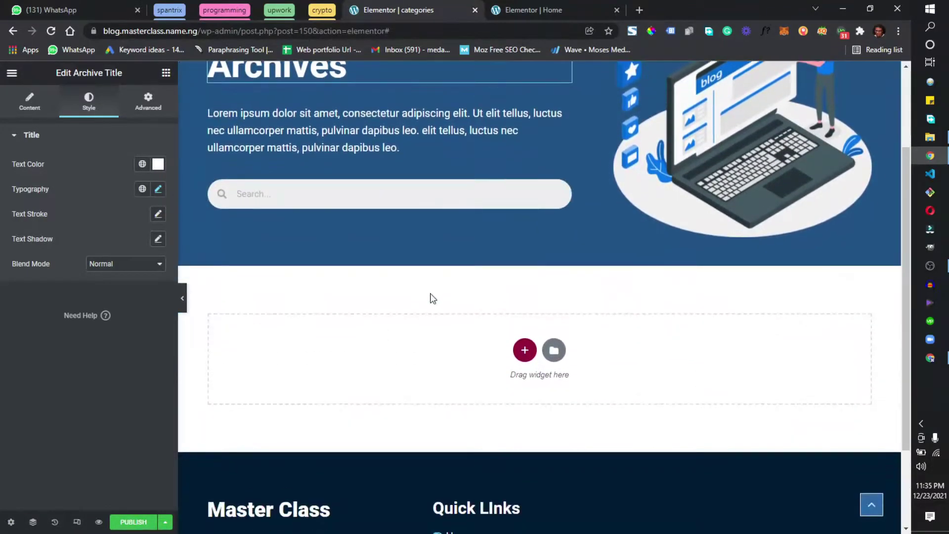
pyautogui.click(526, 356)
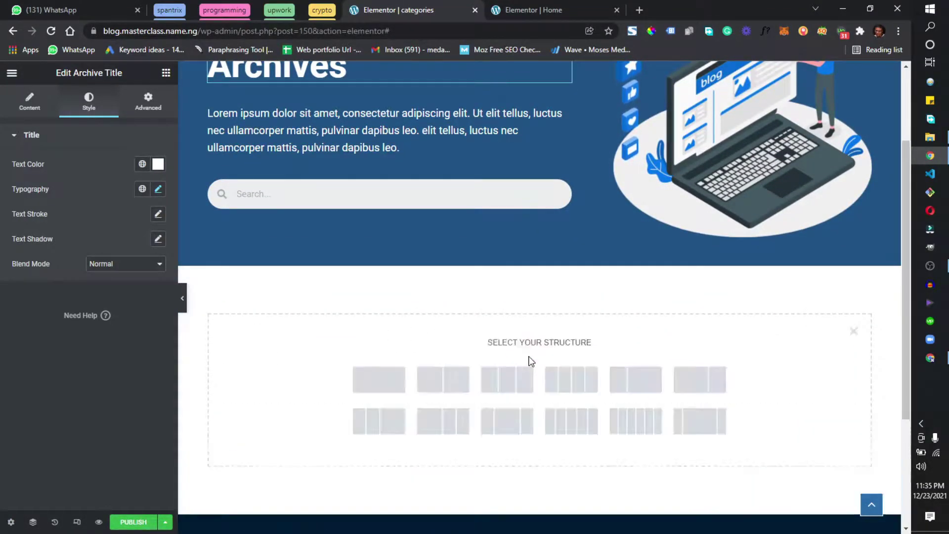
pyautogui.click(447, 383)
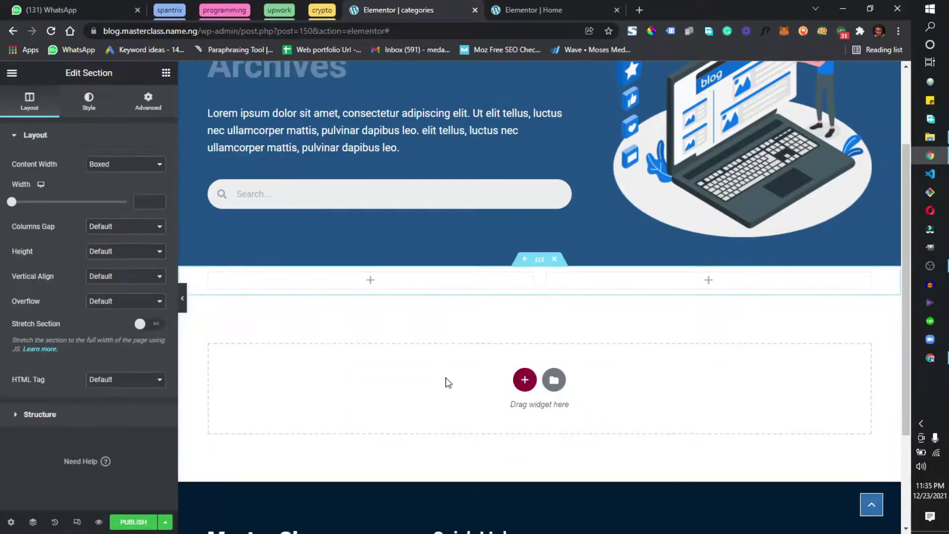
# Step: Set the first column of the new two-column section to 70% width
pyautogui.click(208, 272)
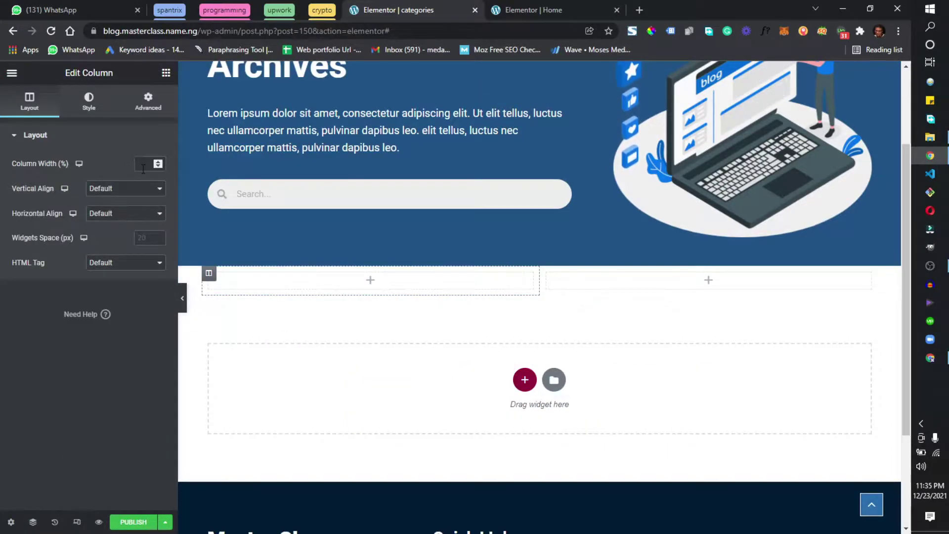
pyautogui.click(144, 165)
pyautogui.write('80')
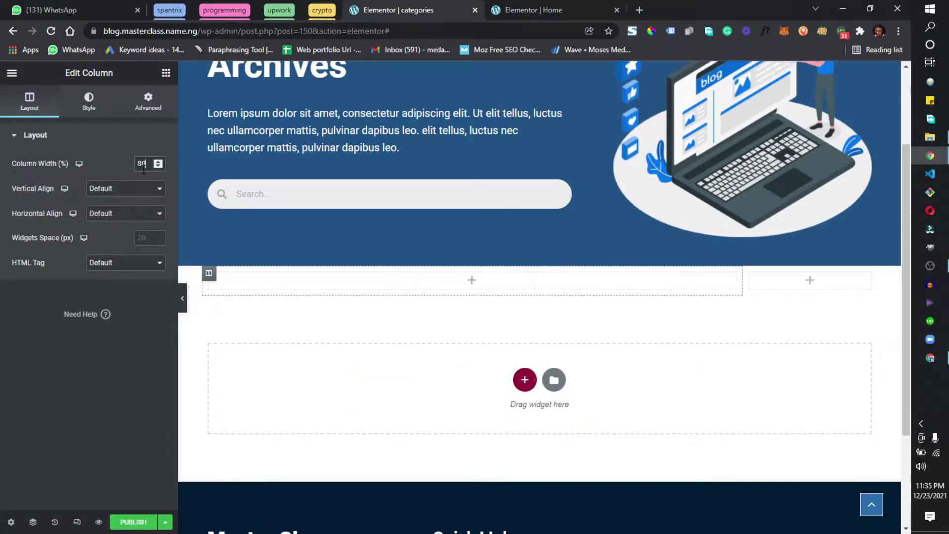
pyautogui.press('BackSpace')
pyautogui.press('BackSpace')
pyautogui.write('7')
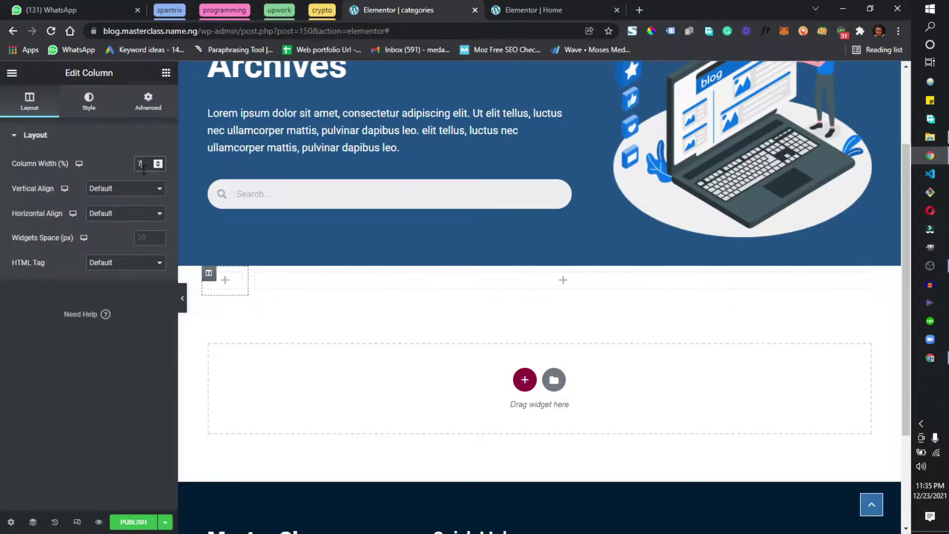
pyautogui.write('0')
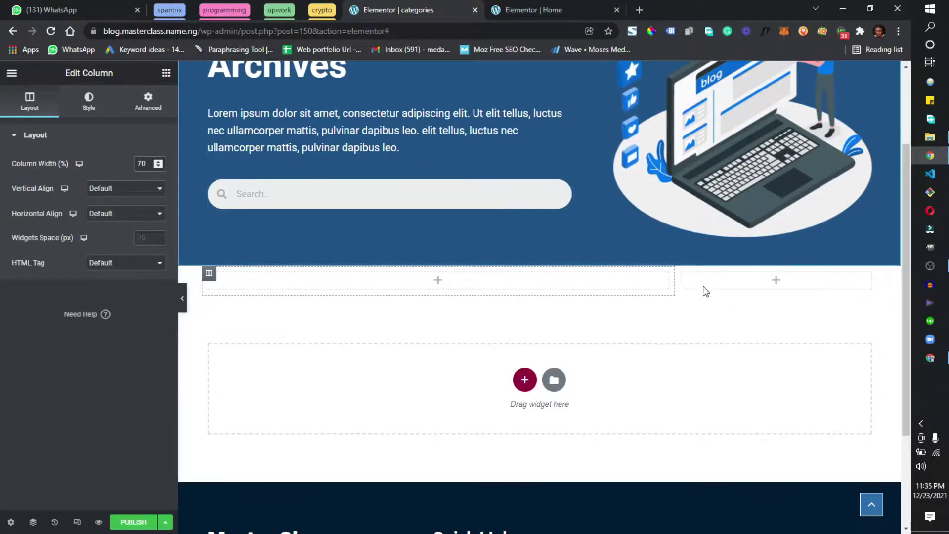
# Step: Unlink the two-column section's padding values and set its top and bottom padding to 50 px each
pyautogui.click(543, 263)
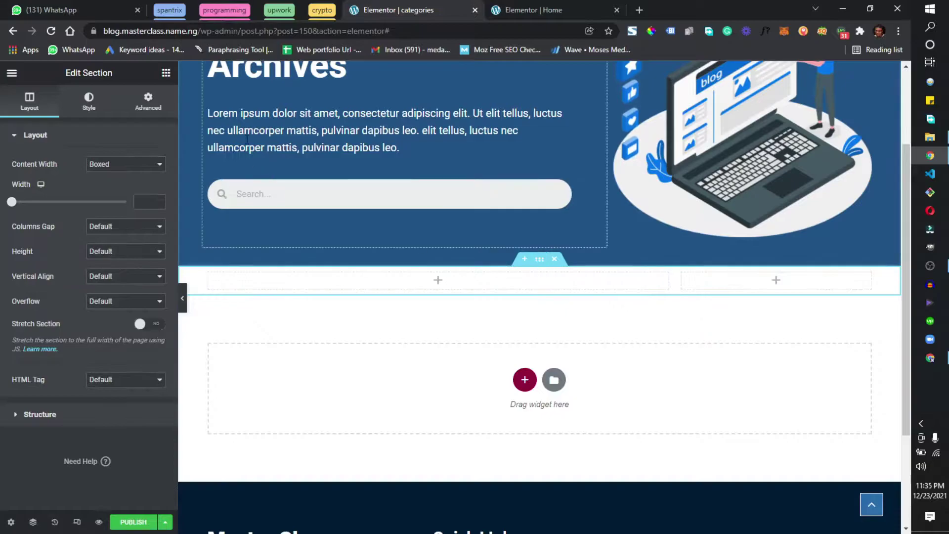
pyautogui.click(147, 101)
pyautogui.click(148, 225)
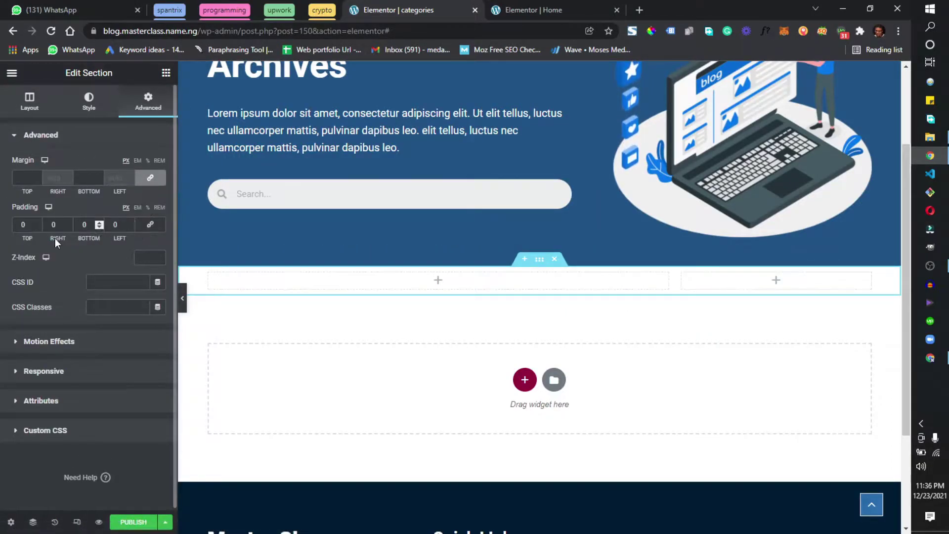
pyautogui.click(18, 224)
pyautogui.write('5')
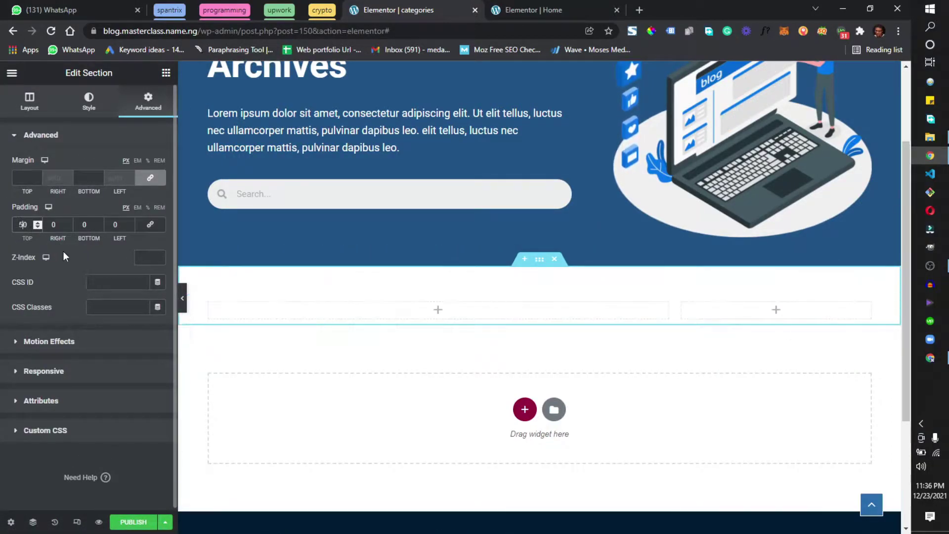
pyautogui.click(82, 226)
pyautogui.write('5')
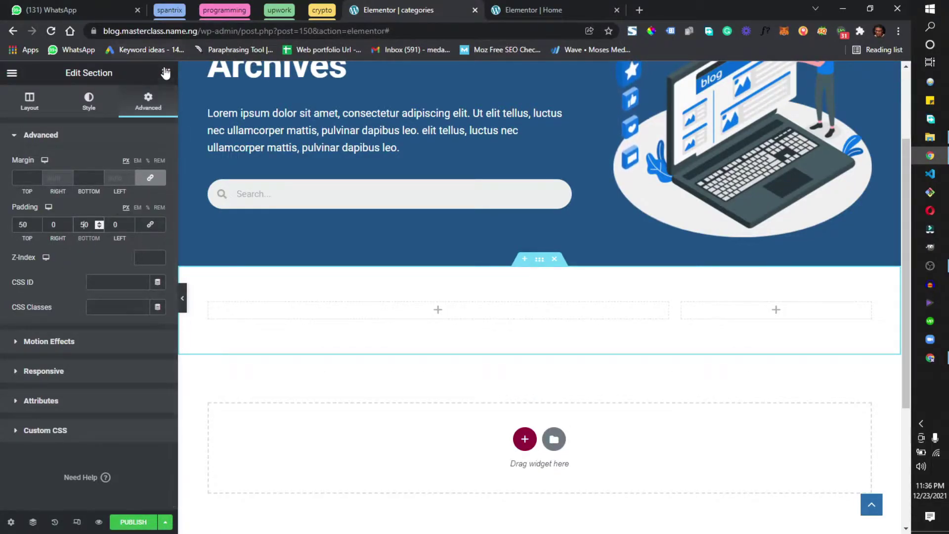
# Step: Look through the post sections of the home page as a reference for the category page, returning to the categories template
pyautogui.click(166, 73)
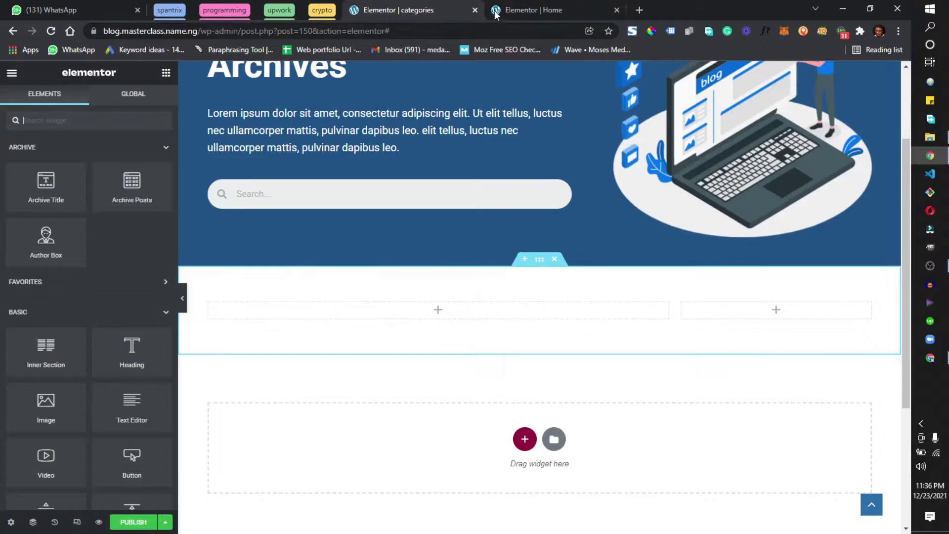
pyautogui.click(514, 10)
pyautogui.scroll(-15, 339, 281)
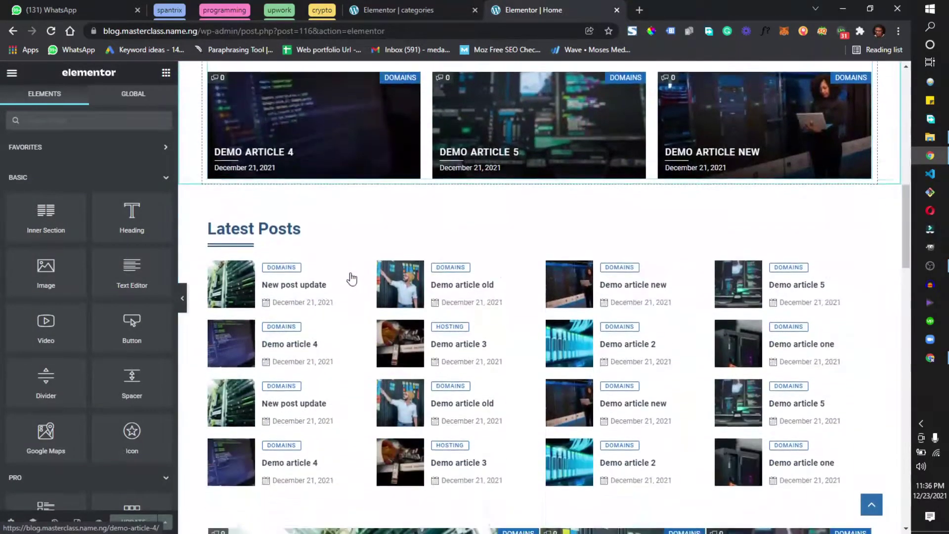
pyautogui.scroll(-12, 494, 248)
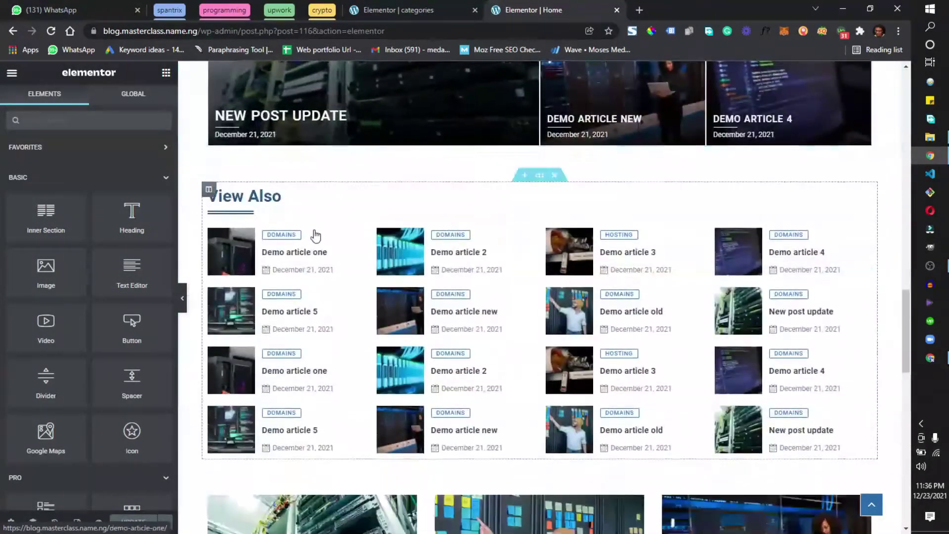
pyautogui.scroll(5, 461, 245)
pyautogui.scroll(15, 478, 247)
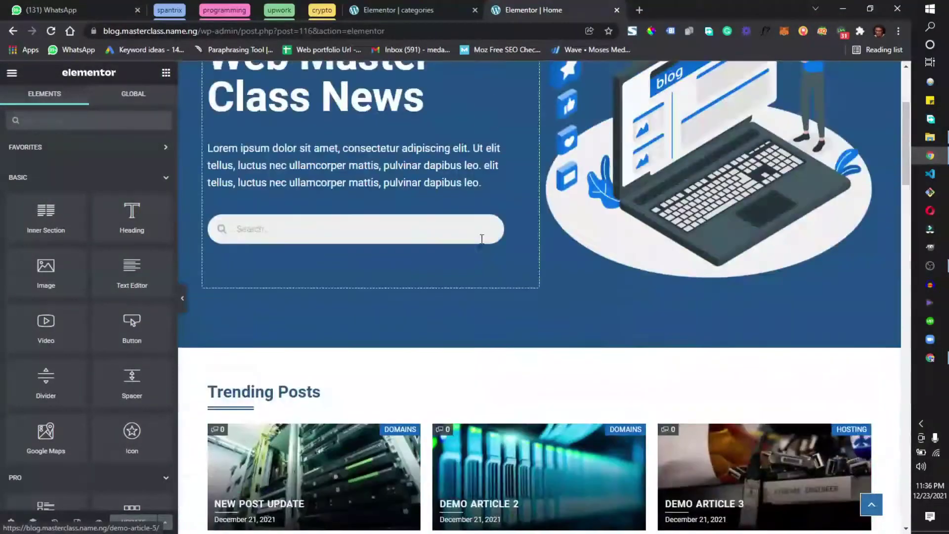
pyautogui.click(406, 10)
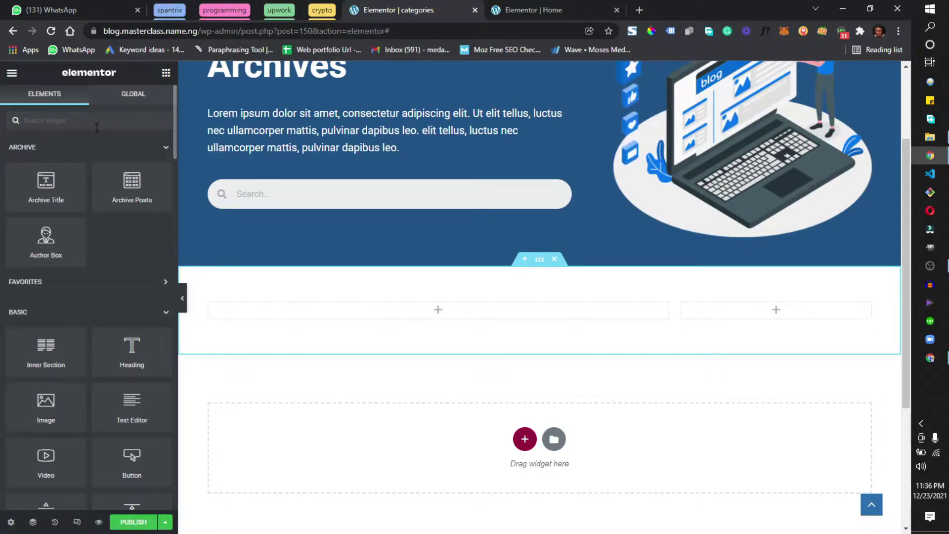
# Step: Find the Archive Posts widget by searching for "posts" and add it to the wide column of the two-column section
pyautogui.write('posts')
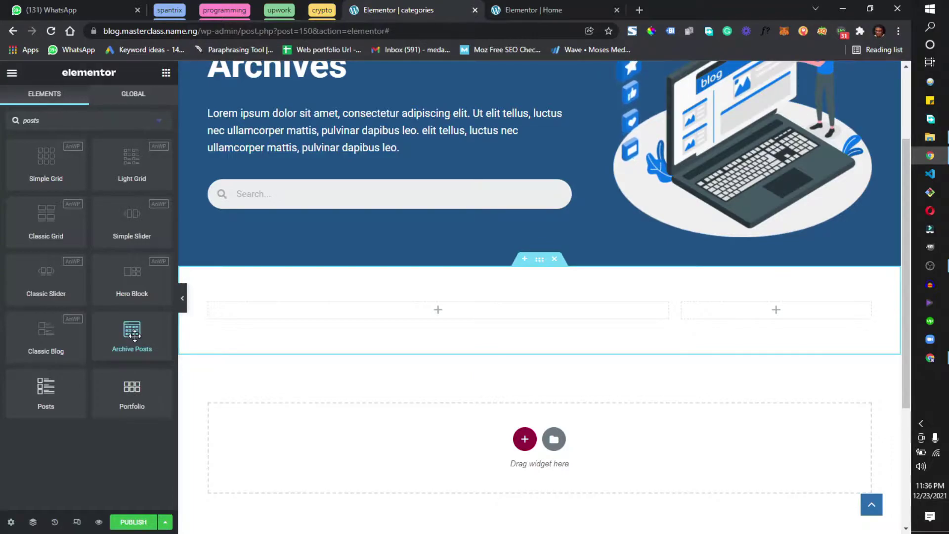
pyautogui.moveTo(135, 336); pyautogui.dragTo(334, 303)
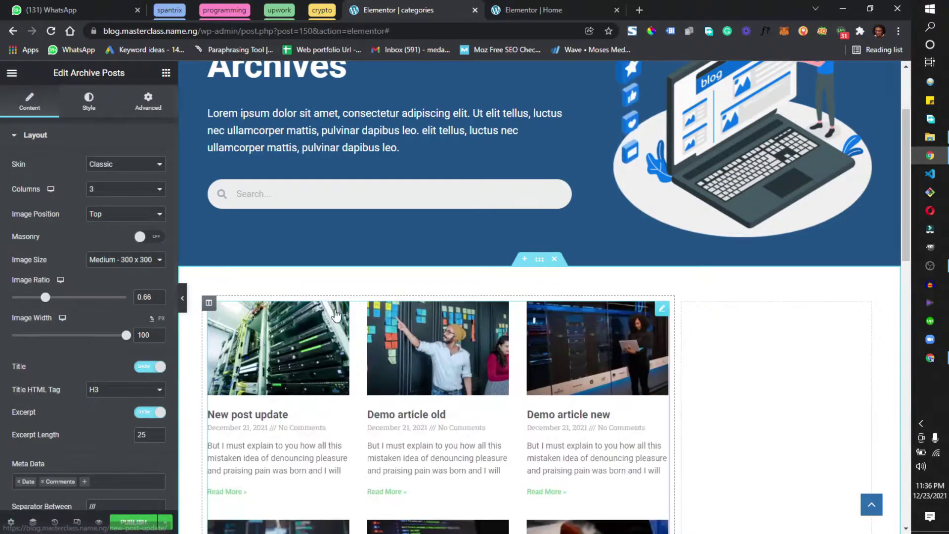
pyautogui.scroll(-2, 340, 348)
pyautogui.scroll(-8, 340, 348)
pyautogui.scroll(12, 348, 383)
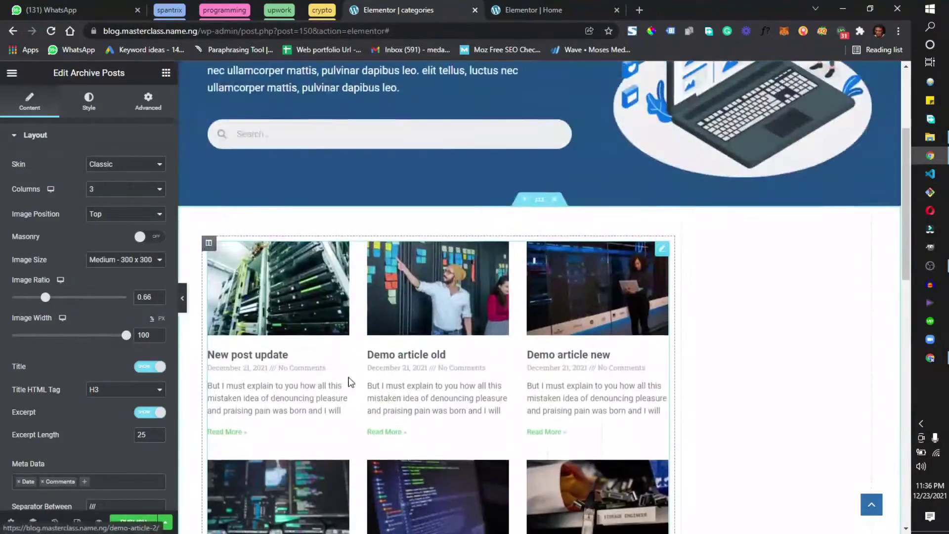
pyautogui.scroll(-1, 352, 375)
# Step: Set the archive posts' skin to Cards and show them in 2 columns
pyautogui.click(105, 165)
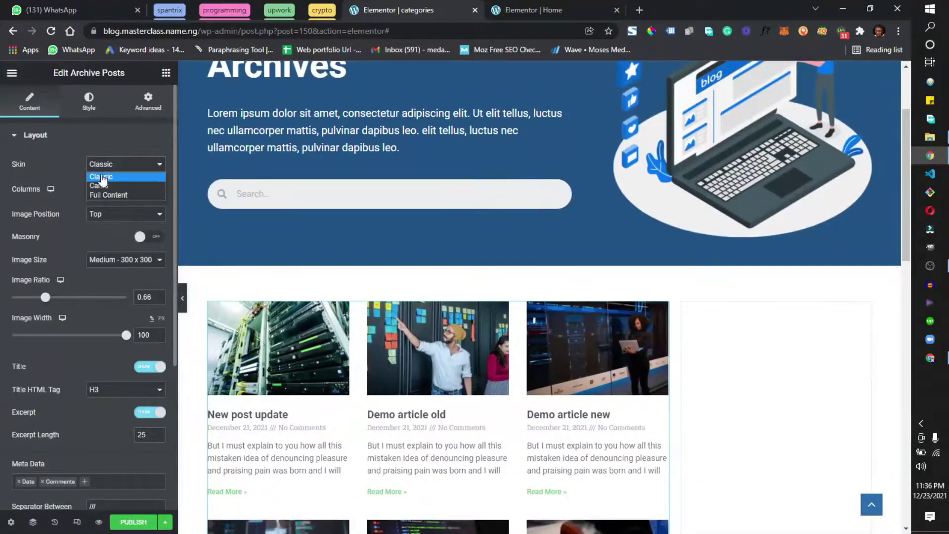
pyautogui.click(103, 186)
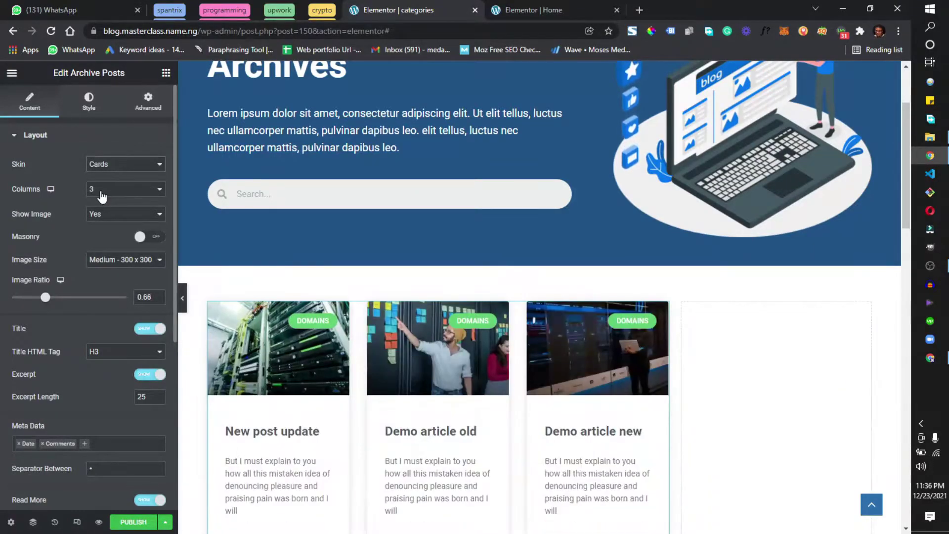
pyautogui.click(123, 197)
pyautogui.click(119, 210)
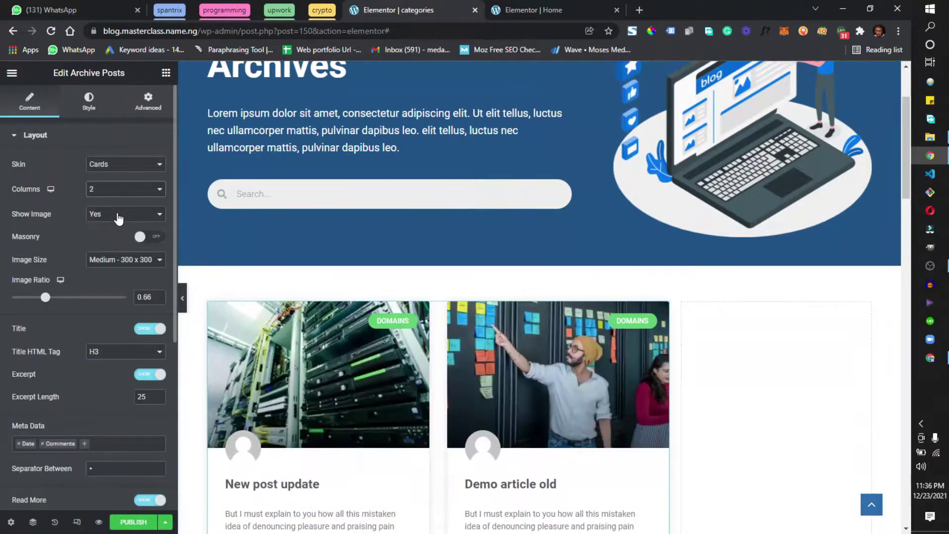
pyautogui.scroll(-20, 318, 320)
pyautogui.scroll(13, 324, 303)
pyautogui.scroll(7, 323, 298)
pyautogui.scroll(-10, 296, 302)
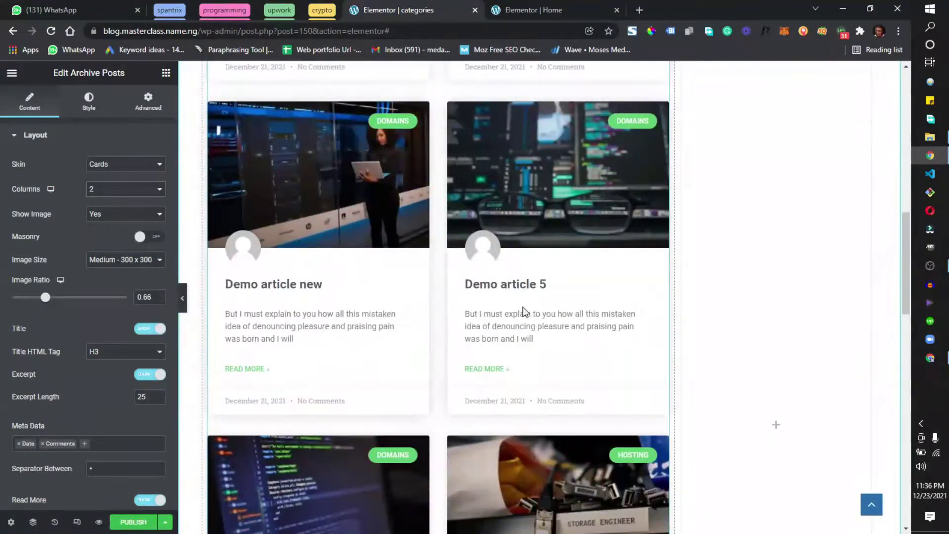
pyautogui.scroll(-7, 515, 308)
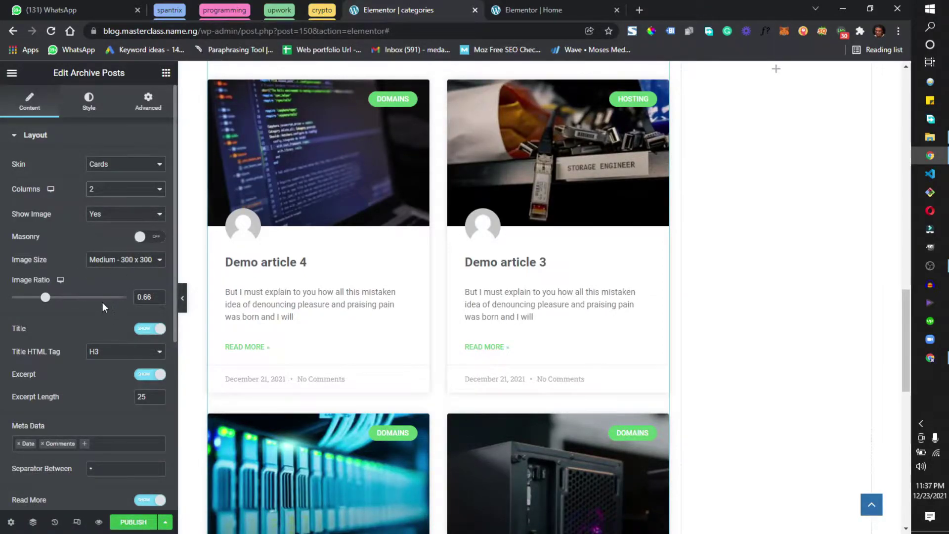
# Step: Turn off the avatar on the archive post cards
pyautogui.scroll(-1, 88, 336)
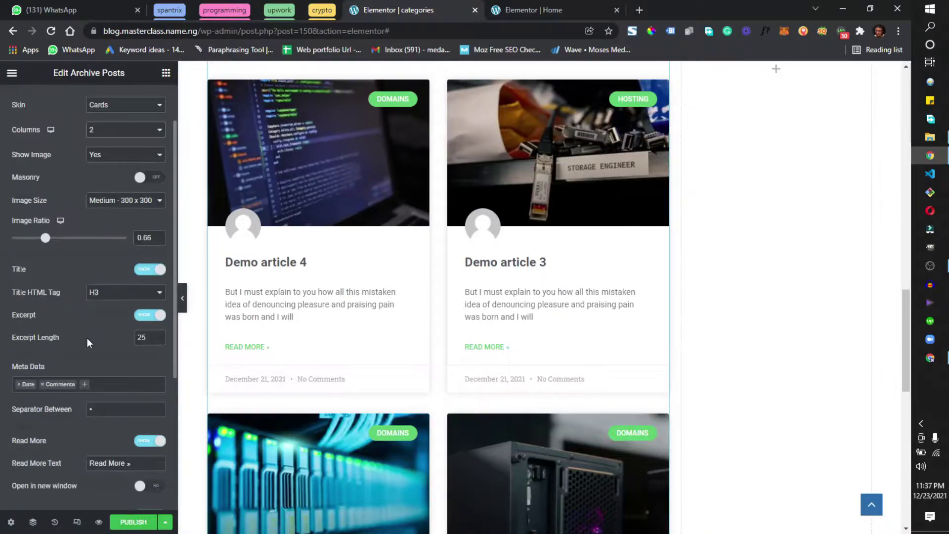
pyautogui.scroll(-2, 114, 329)
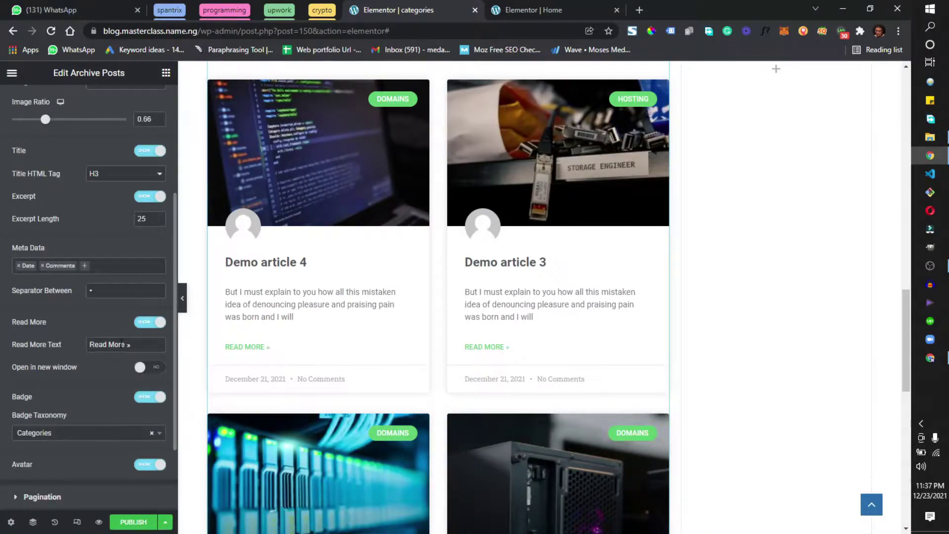
pyautogui.scroll(-1, 106, 375)
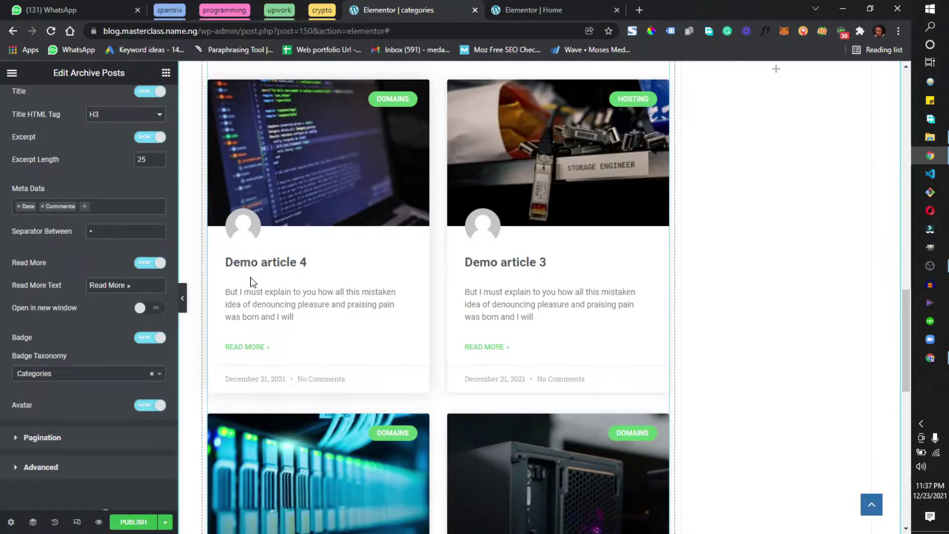
pyautogui.click(144, 406)
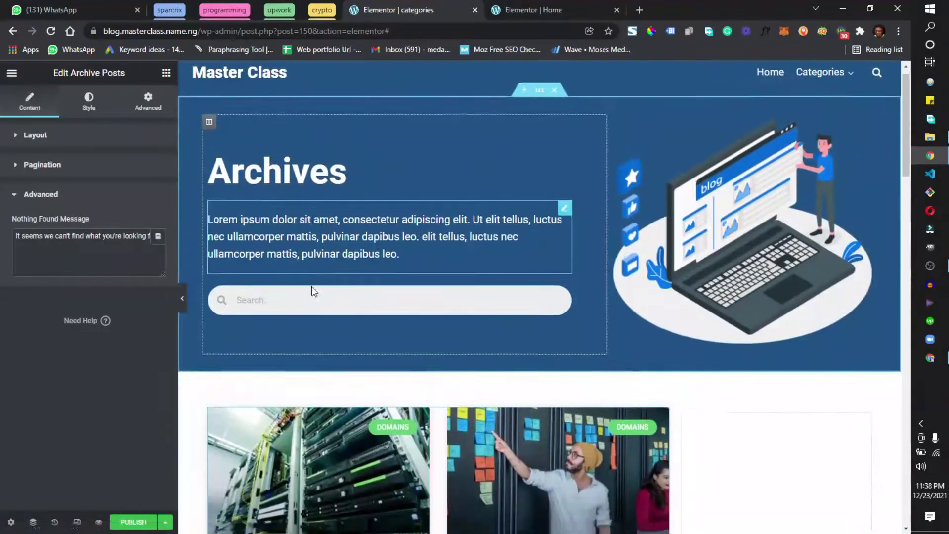
# Step: Add a Simple Slider widget from the AnWP Post Grid group to the narrow column beside the archive posts
pyautogui.scroll(-5, 538, 234)
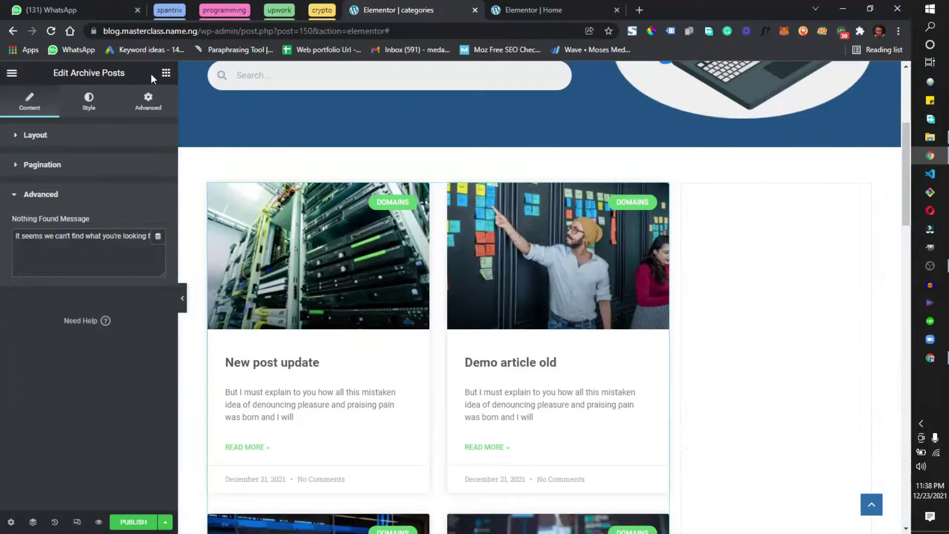
pyautogui.click(166, 77)
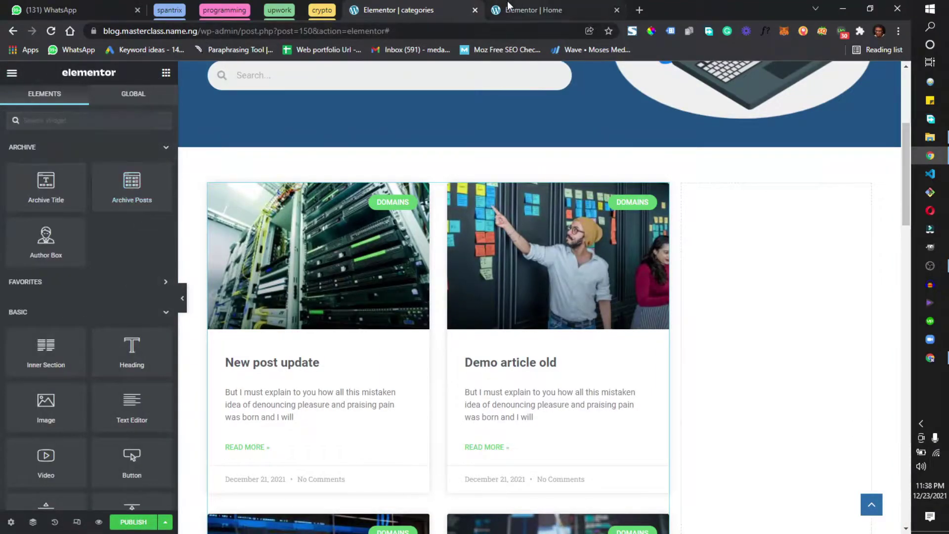
pyautogui.scroll(-20, 114, 297)
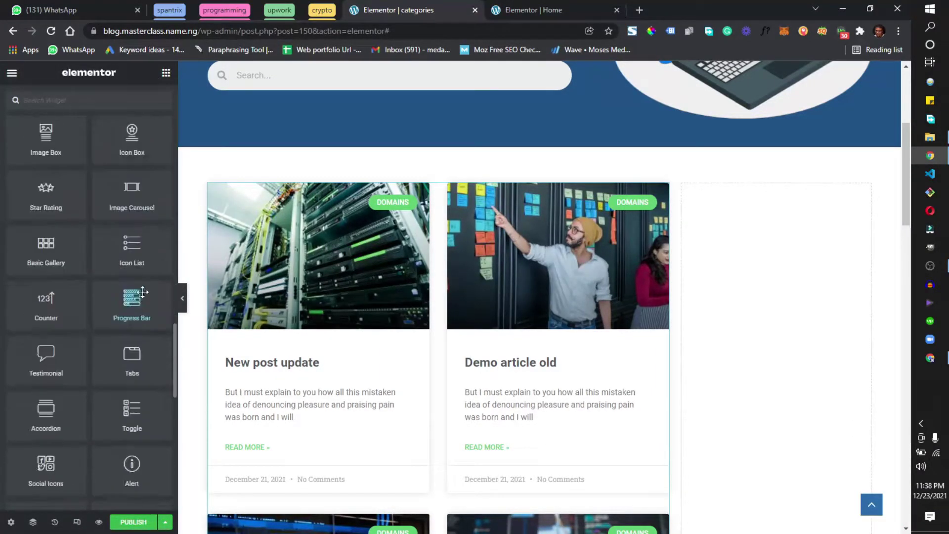
pyautogui.scroll(20, 95, 178)
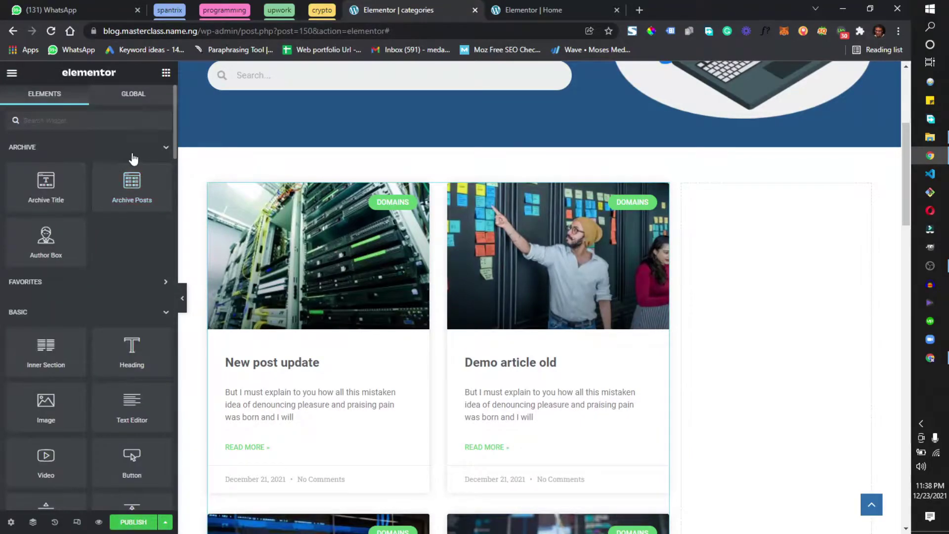
pyautogui.click(132, 155)
pyautogui.click(128, 183)
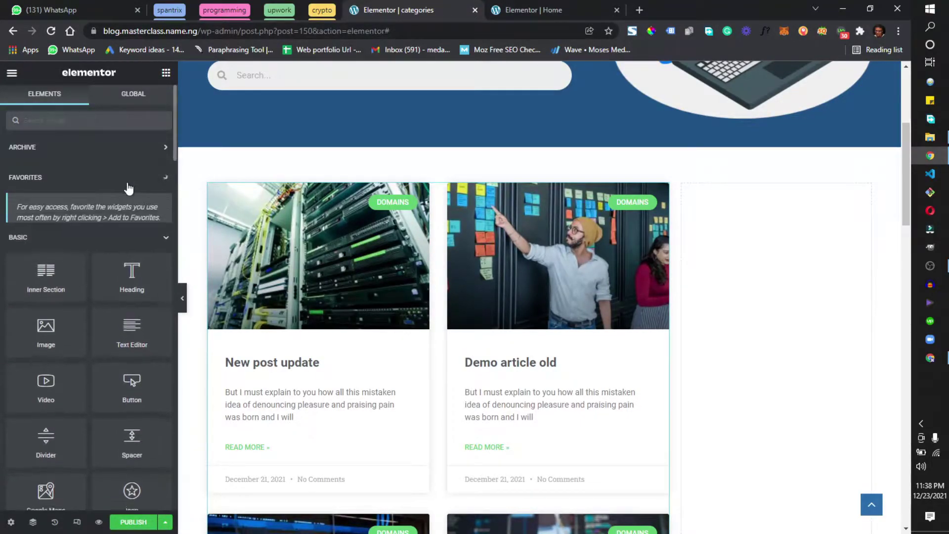
pyautogui.click(127, 184)
pyautogui.click(127, 210)
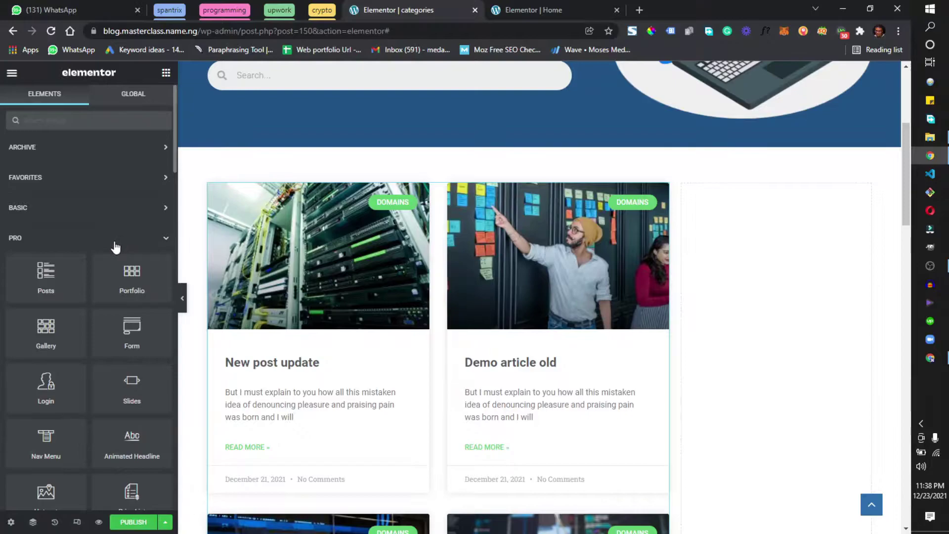
pyautogui.click(122, 239)
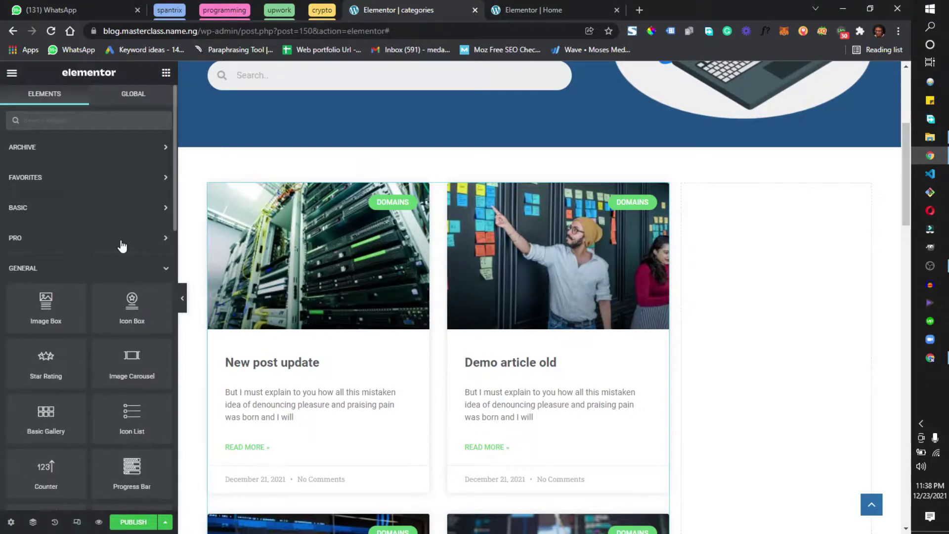
pyautogui.click(95, 268)
pyautogui.scroll(-3, 94, 277)
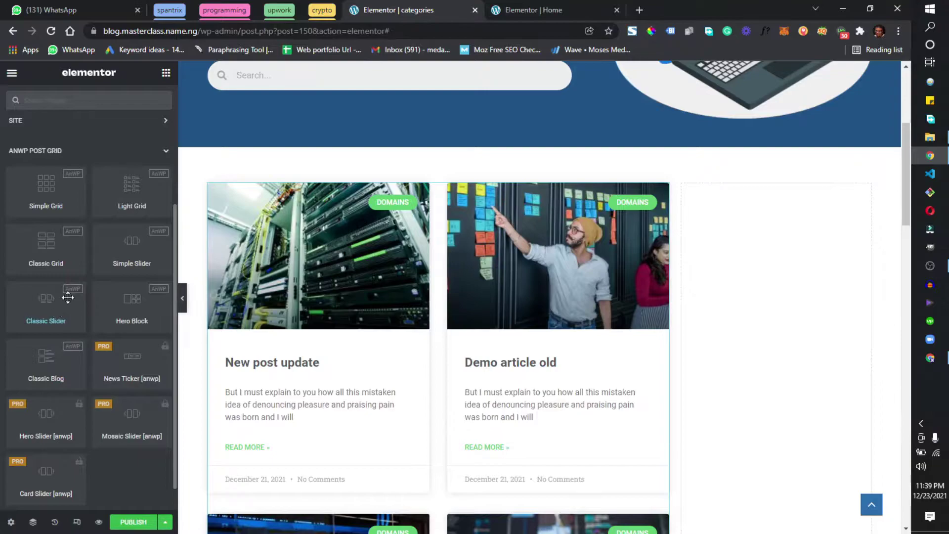
pyautogui.moveTo(112, 247); pyautogui.dragTo(721, 227)
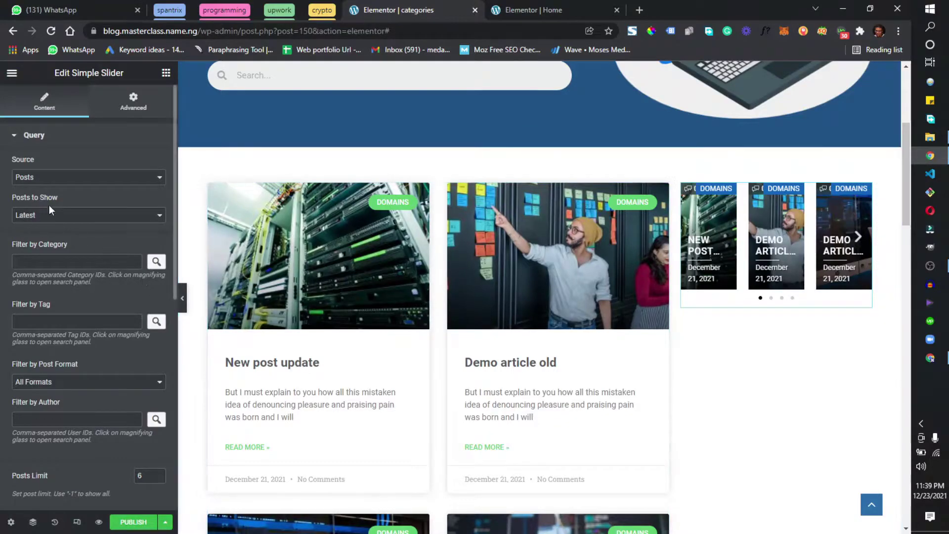
# Step: Set the simple slider to show 1 slide at a time and advance through its slides to check it
pyautogui.scroll(-3, 144, 329)
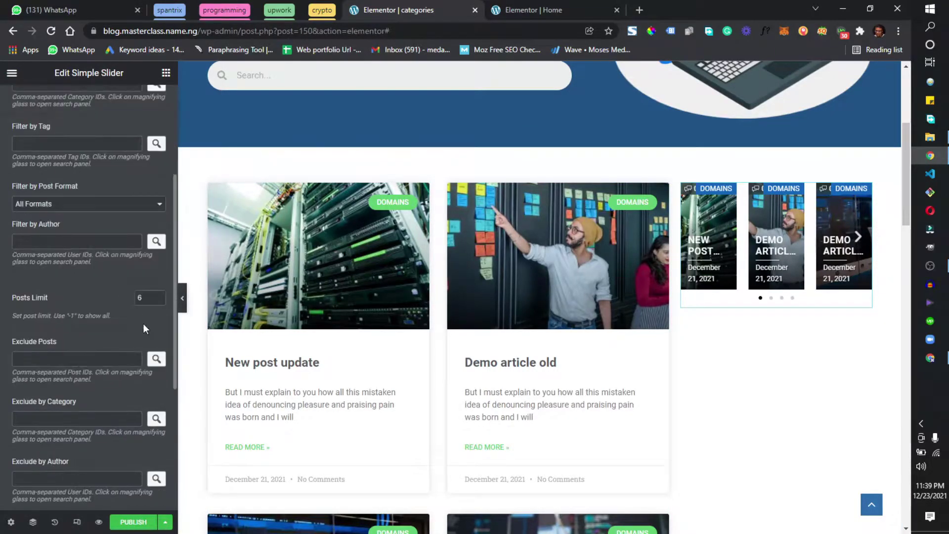
pyautogui.scroll(-4, 93, 336)
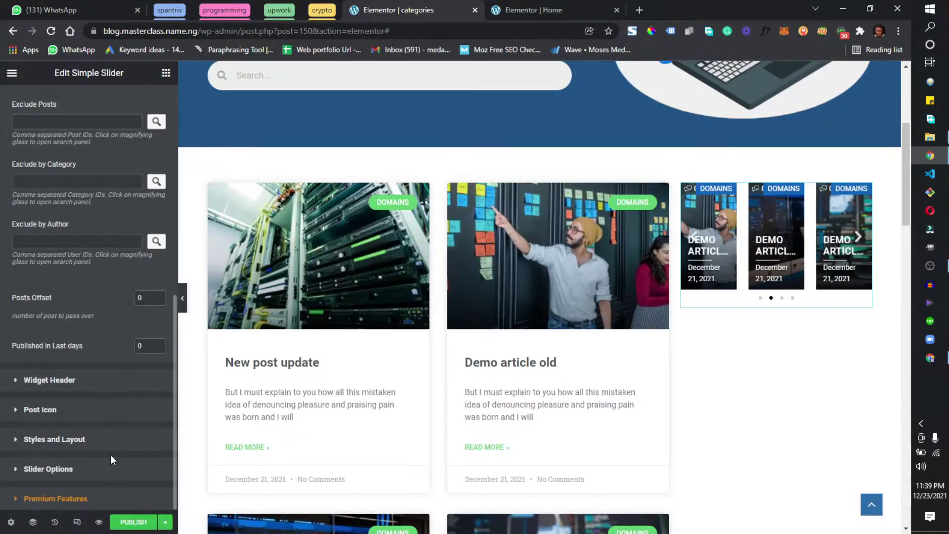
pyautogui.click(97, 470)
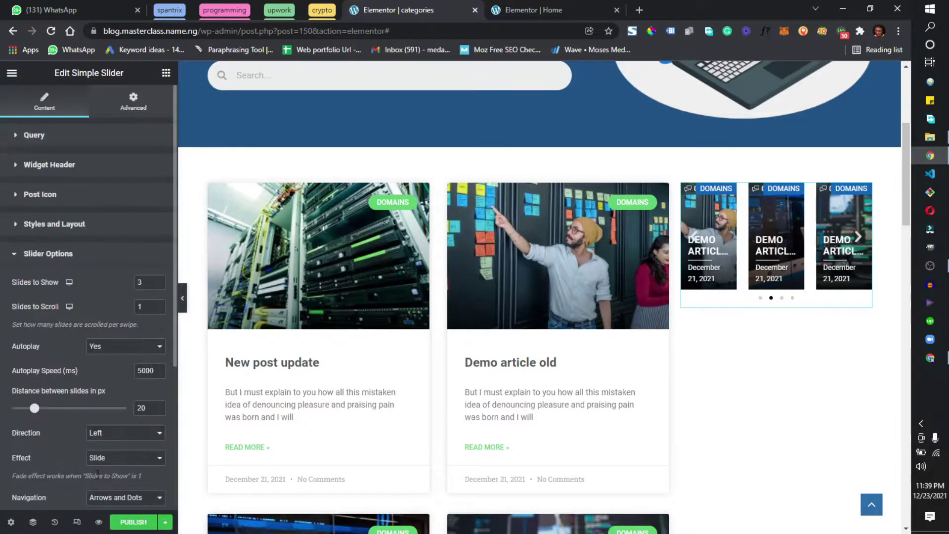
pyautogui.doubleClick(148, 281)
pyautogui.write('1')
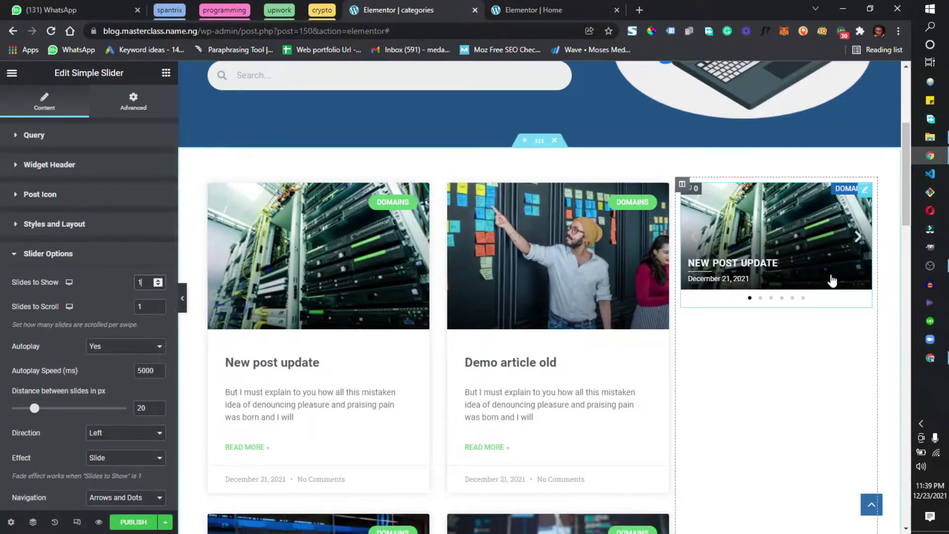
pyautogui.click(856, 241)
pyautogui.click(856, 241)
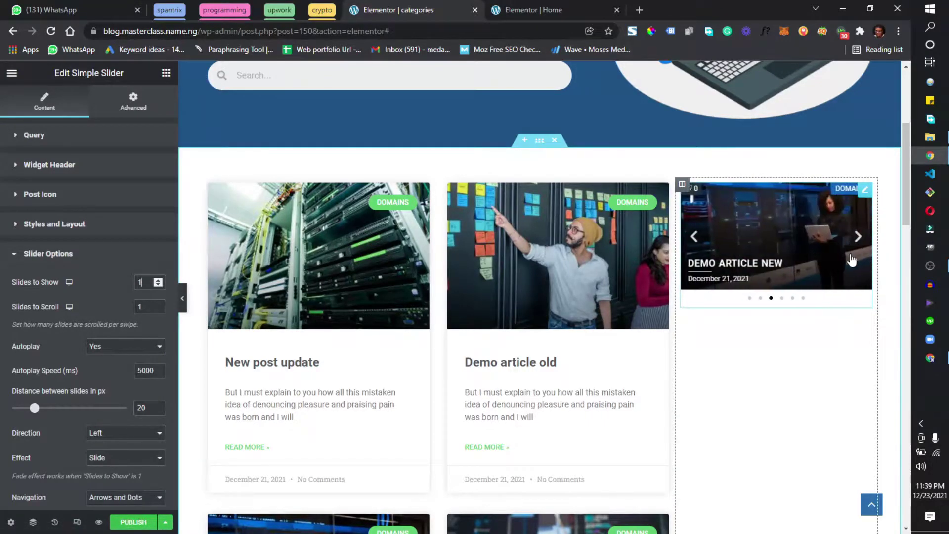
pyautogui.scroll(-5, 840, 277)
pyautogui.scroll(4, 741, 276)
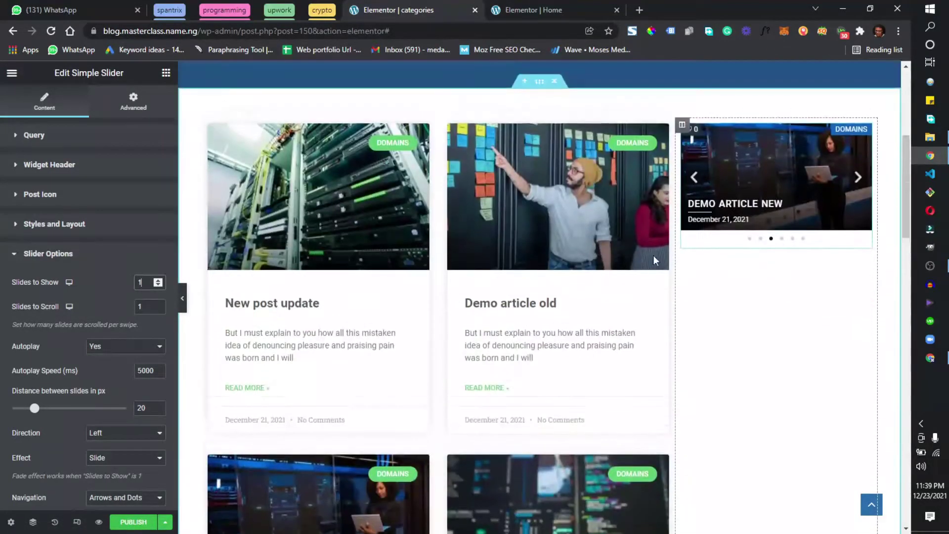
# Step: Add a Light Grid widget below the slider in the narrow column and set its posts limit to 5
pyautogui.click(166, 72)
pyautogui.moveTo(131, 370); pyautogui.dragTo(732, 233)
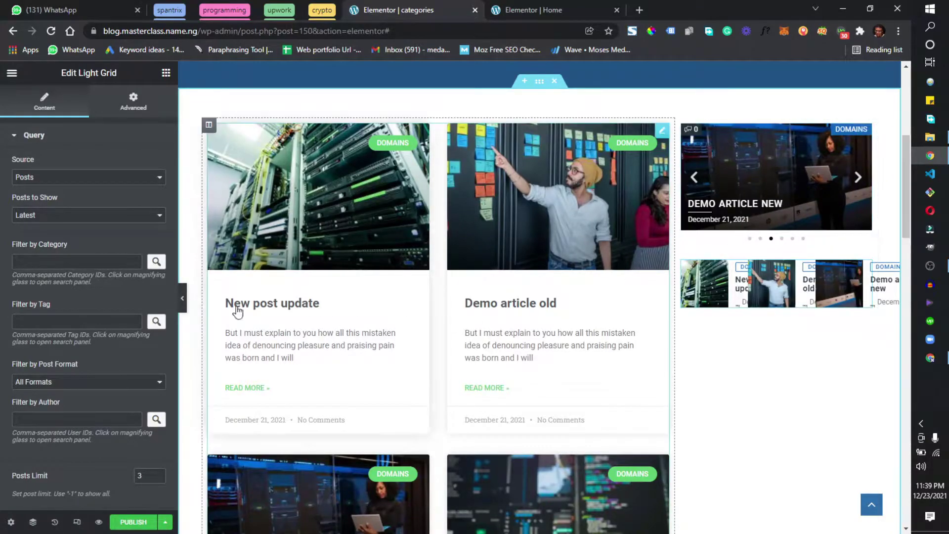
pyautogui.scroll(-5, 124, 357)
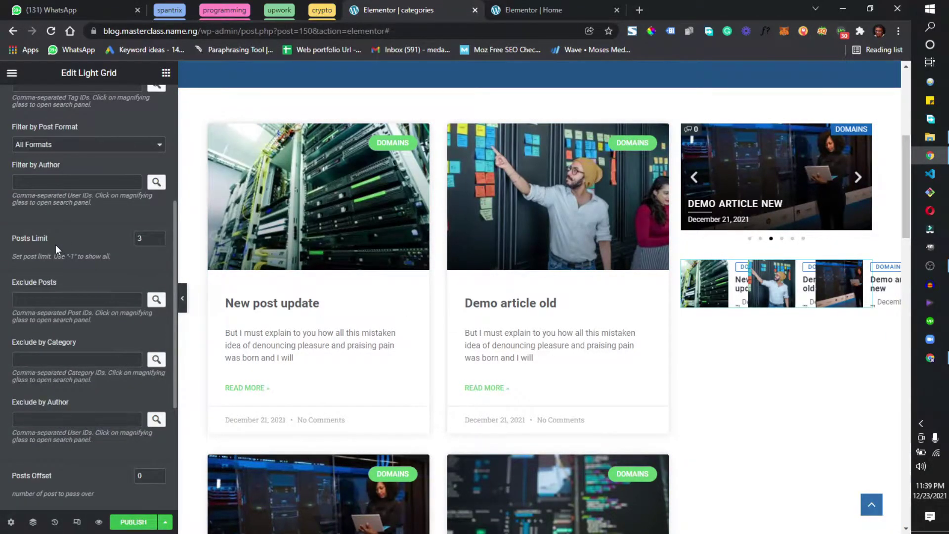
pyautogui.write('5')
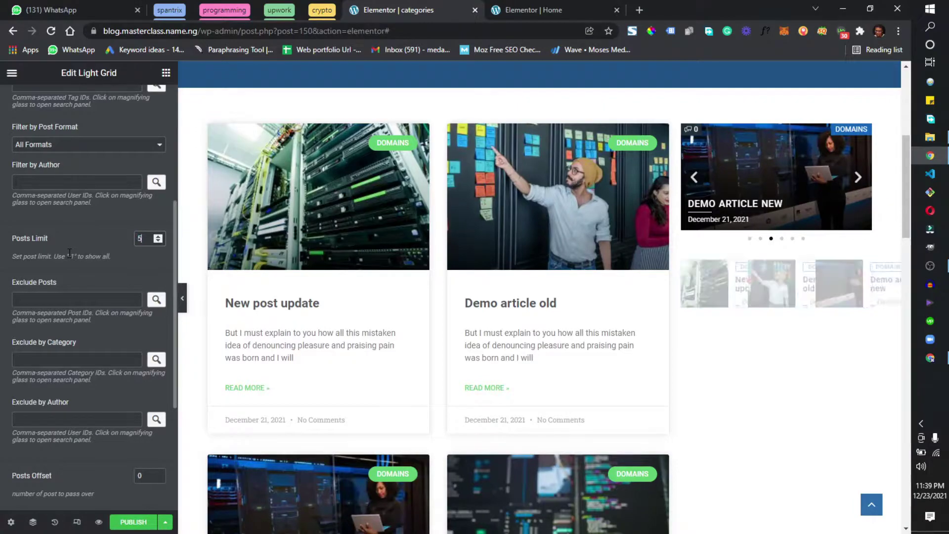
# Step: Set the Light Grid's number of columns to 1 in its layout settings
pyautogui.scroll(-4, 96, 306)
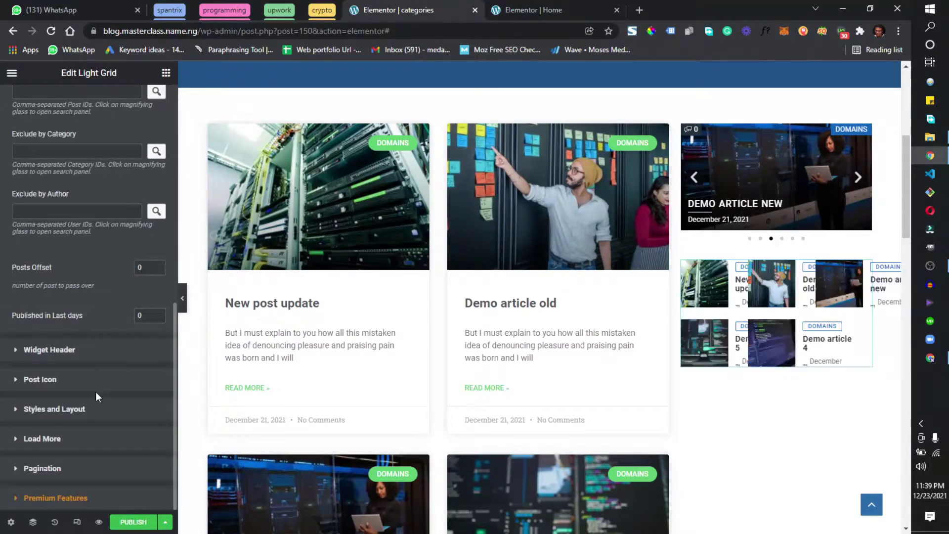
pyautogui.click(54, 410)
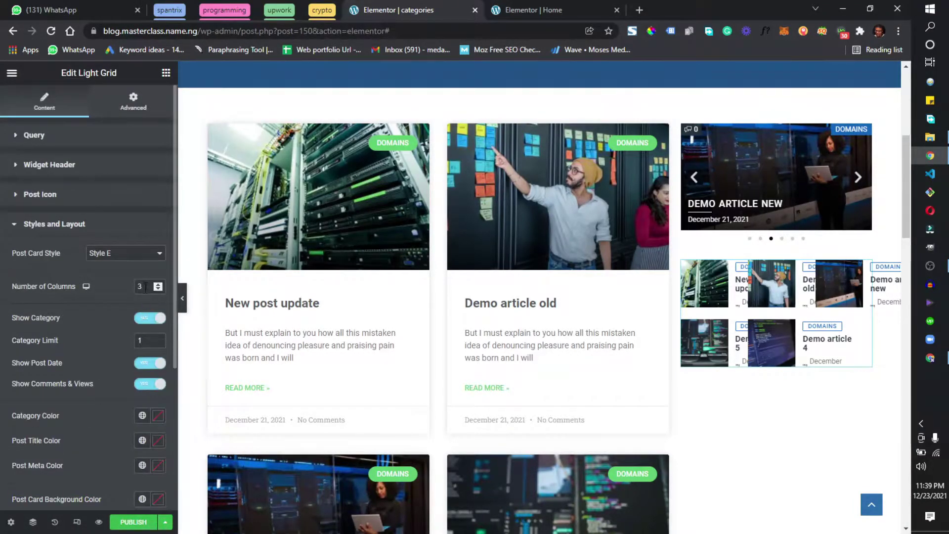
pyautogui.write('1')
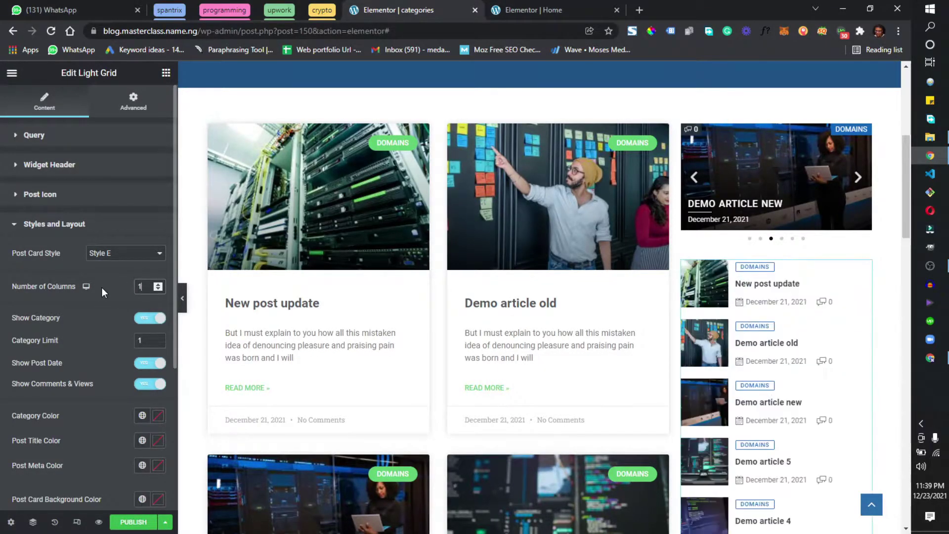
# Step: Review the whole template from the hero down, checking the slider and single-column post list beside the archive posts
pyautogui.scroll(-8, 746, 398)
pyautogui.scroll(11, 746, 395)
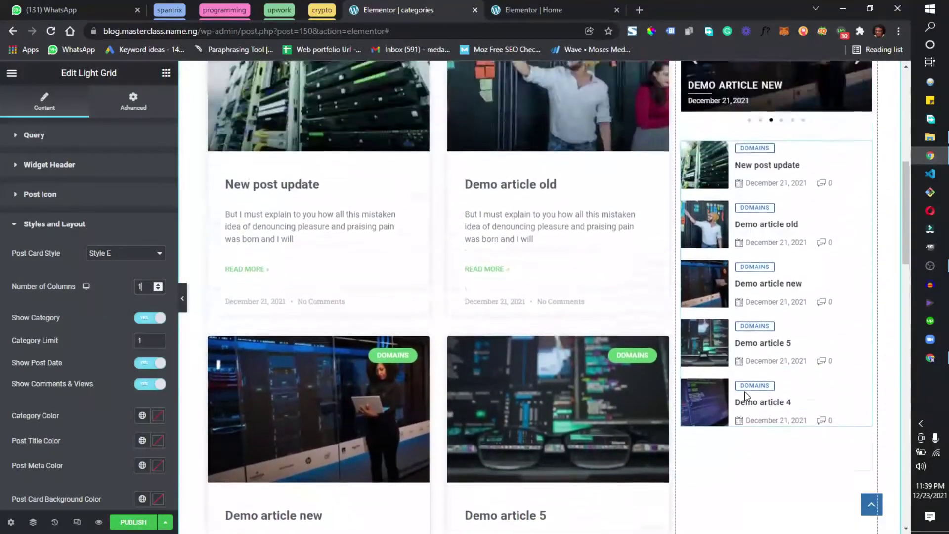
pyautogui.scroll(-1, 726, 394)
pyautogui.scroll(4, 719, 358)
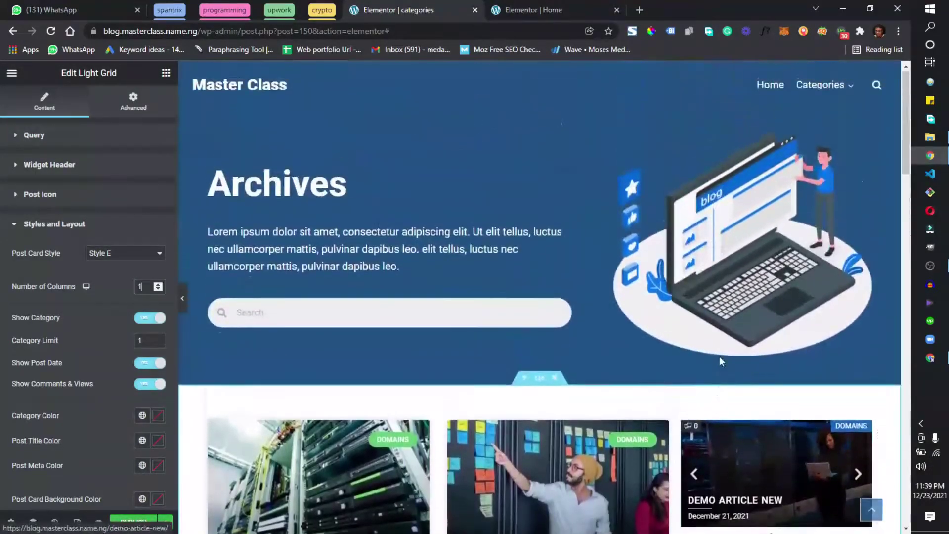
pyautogui.scroll(-16, 722, 352)
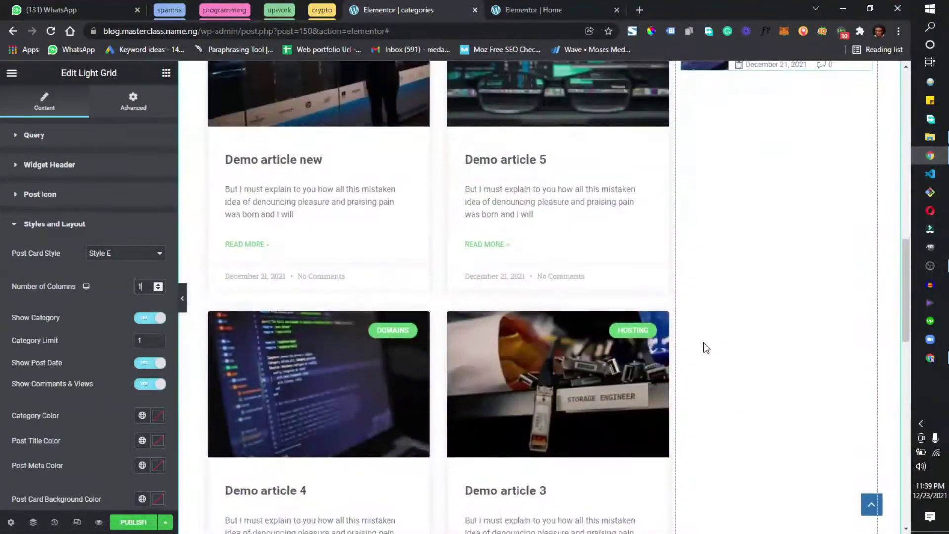
pyautogui.scroll(-7, 707, 341)
pyautogui.scroll(15, 714, 321)
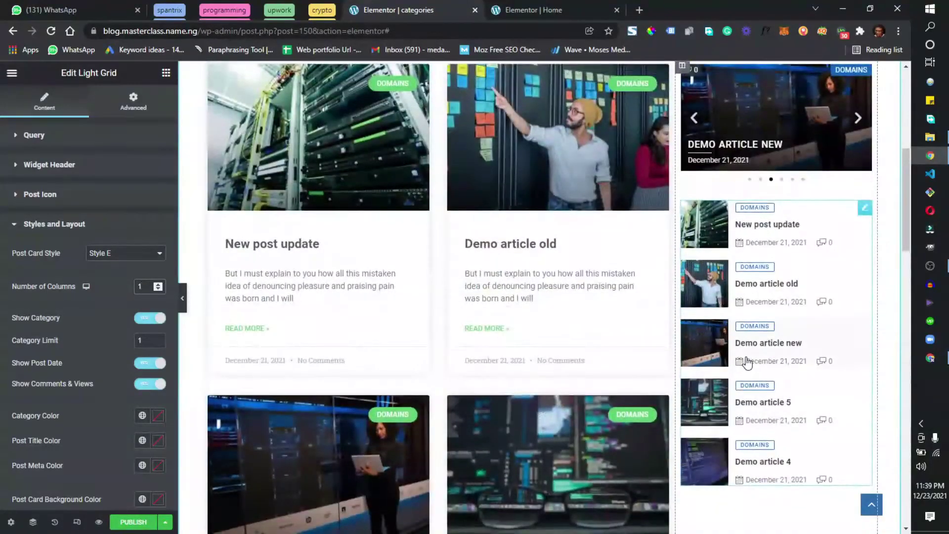
pyautogui.scroll(-3, 744, 363)
# Step: Add a Video widget below the Light Grid in the sidebar column and try playing the video
pyautogui.scroll(-4, 728, 286)
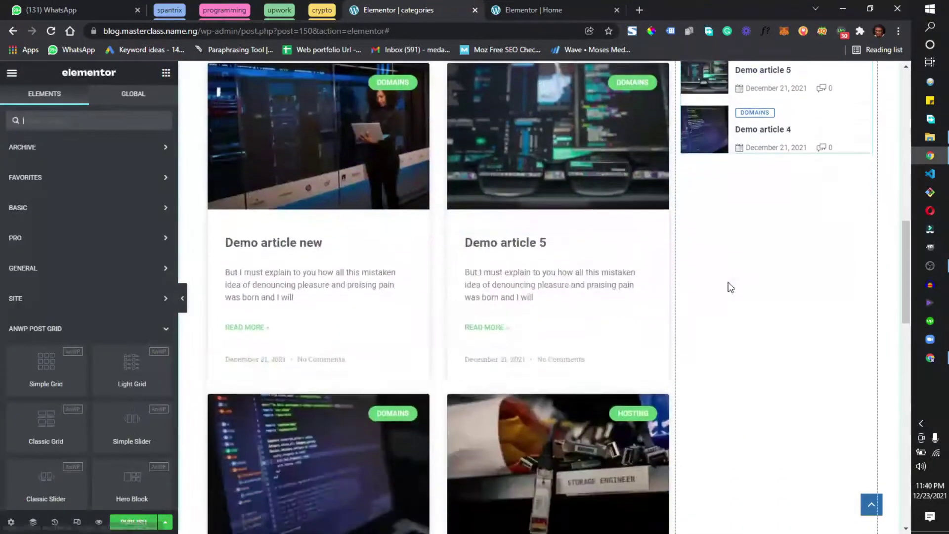
pyautogui.scroll(-1, 810, 177)
pyautogui.scroll(-5, 798, 193)
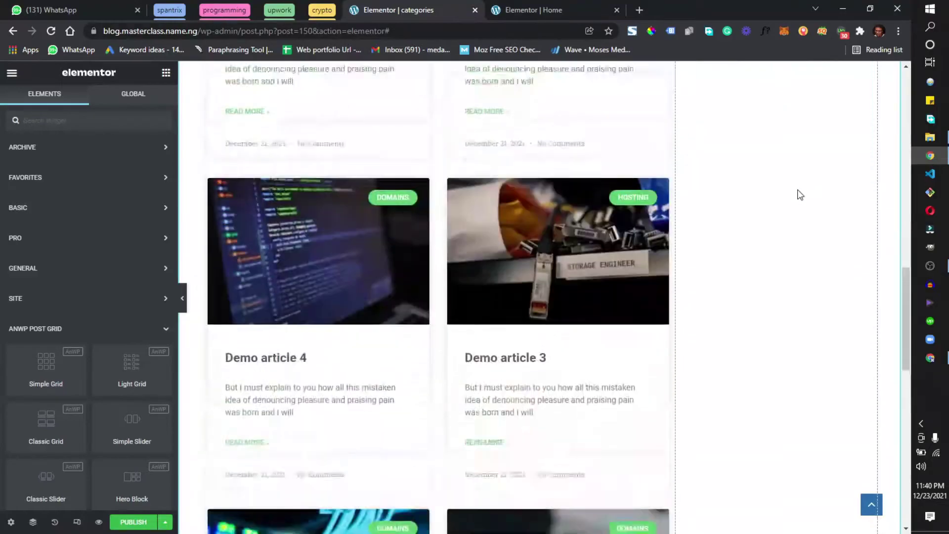
pyautogui.scroll(-4, 17, 301)
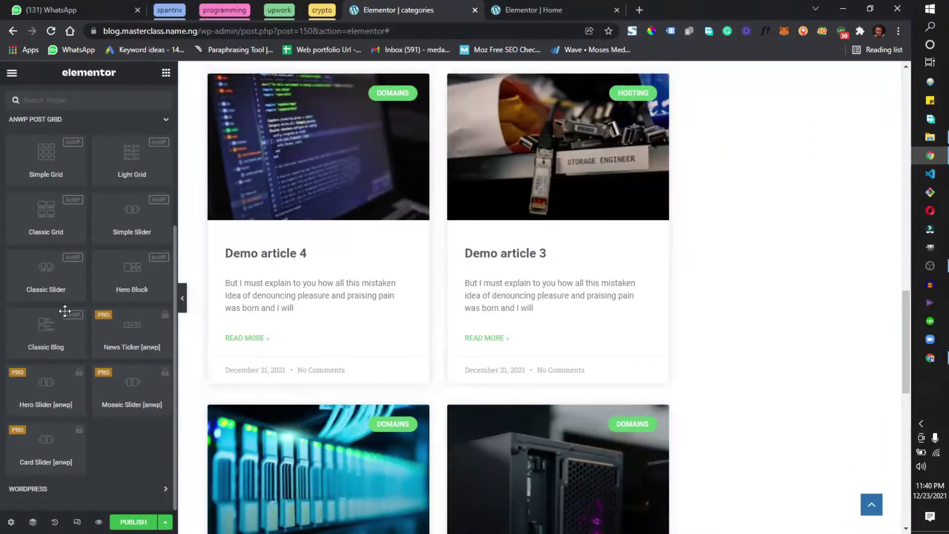
pyautogui.scroll(4, 106, 221)
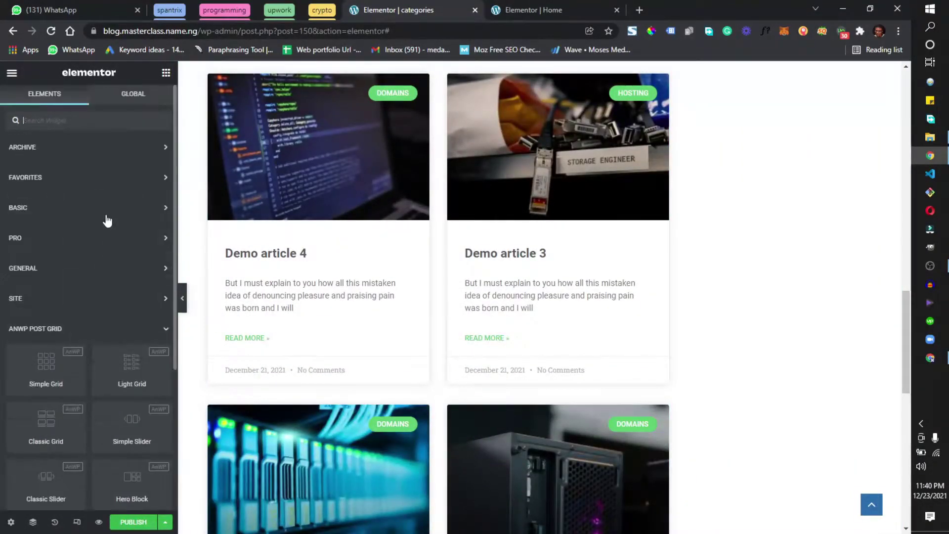
pyautogui.click(57, 212)
pyautogui.scroll(-1, 124, 276)
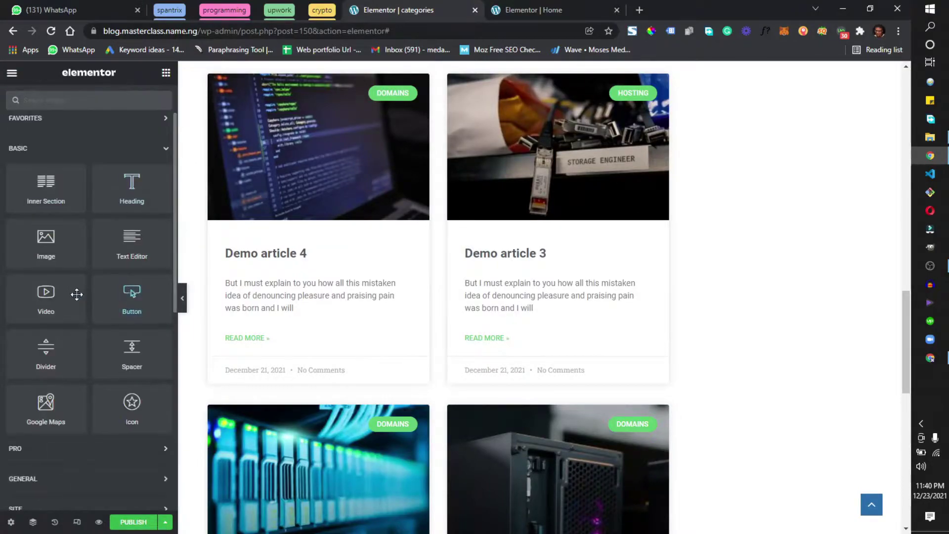
pyautogui.moveTo(127, 287); pyautogui.dragTo(788, 178)
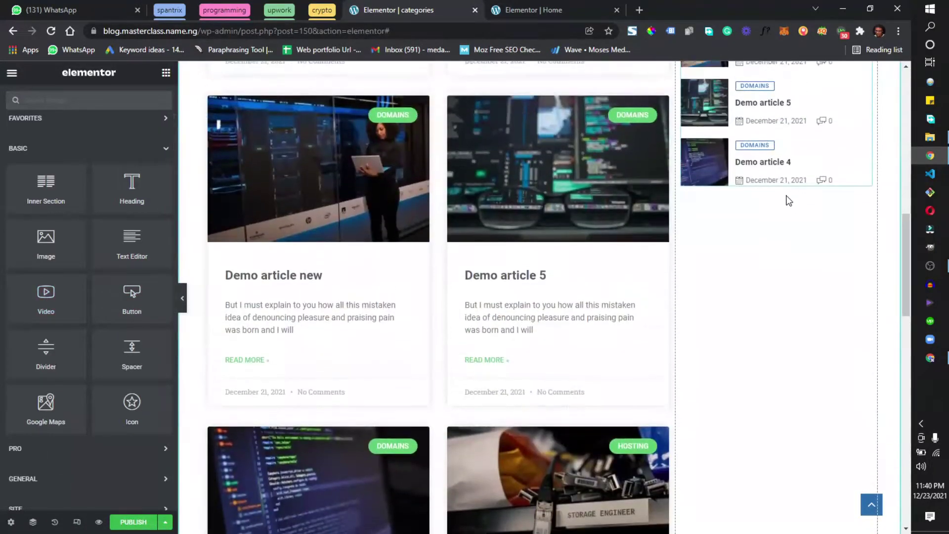
pyautogui.moveTo(45, 295); pyautogui.dragTo(749, 179)
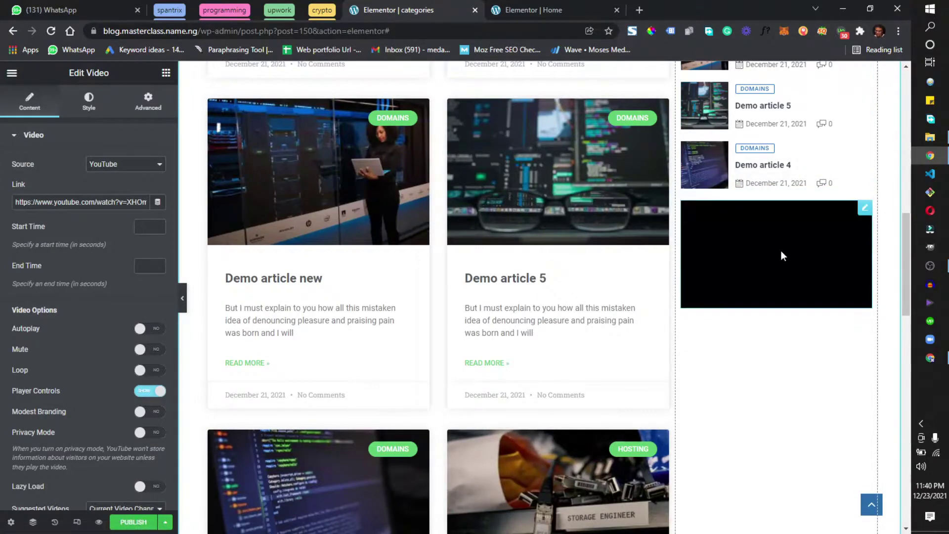
pyautogui.click(782, 239)
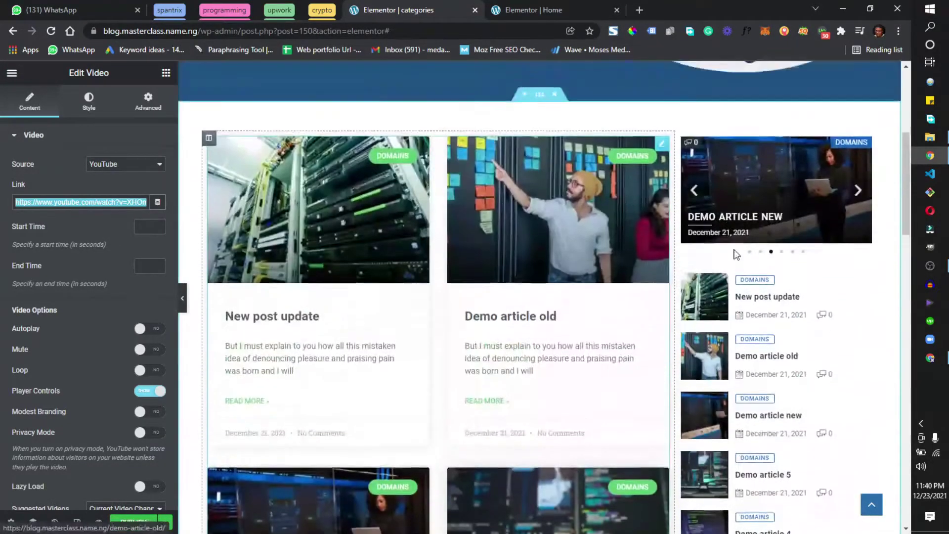
# Step: Copy the home page's featured posts section and look through the sections further down for one to reuse
pyautogui.scroll(-10, 747, 274)
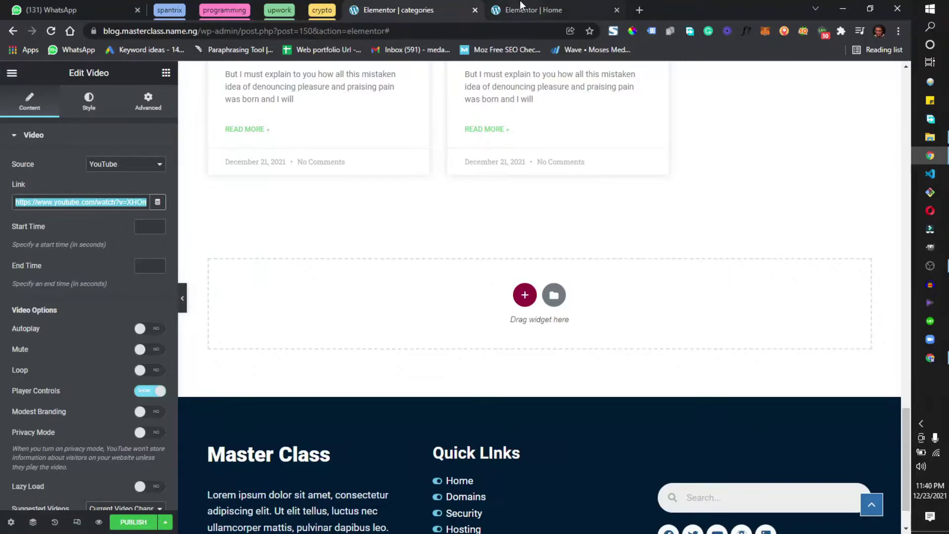
pyautogui.click(531, 10)
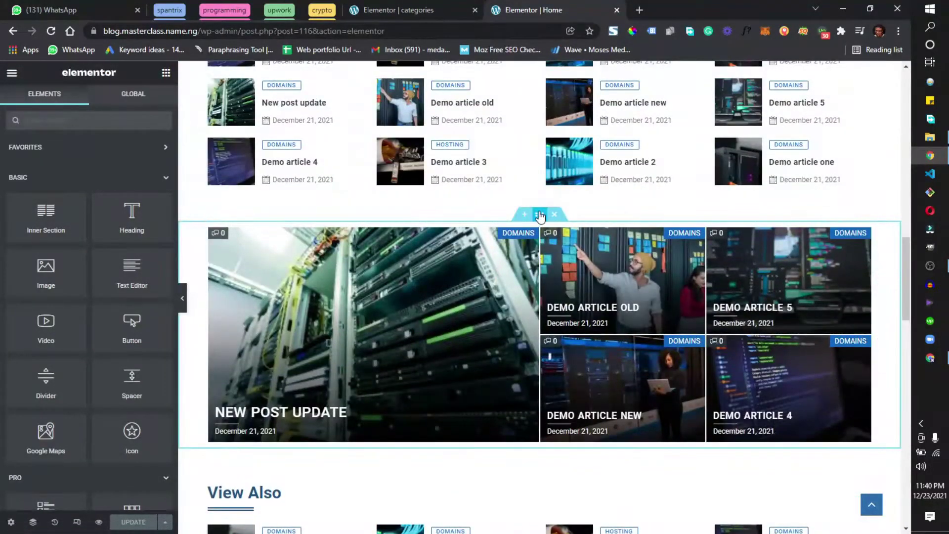
pyautogui.rightClick(540, 212)
pyautogui.click(572, 262)
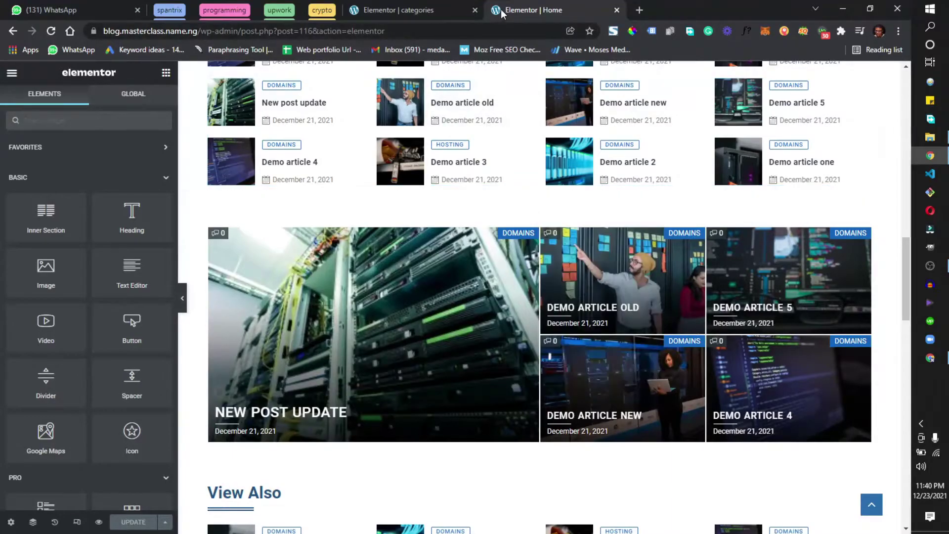
pyautogui.scroll(-10, 488, 237)
pyautogui.scroll(-6, 490, 237)
pyautogui.scroll(10, 494, 240)
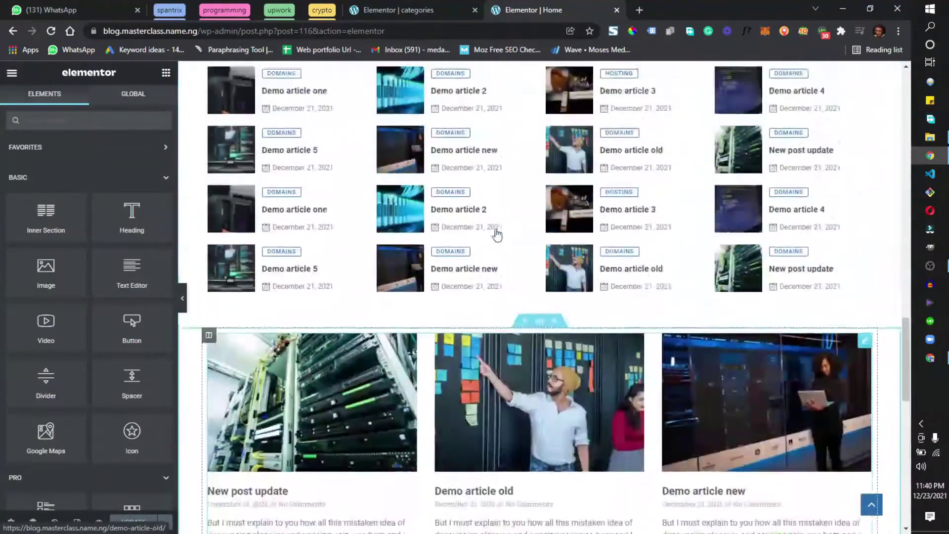
pyautogui.click(410, 9)
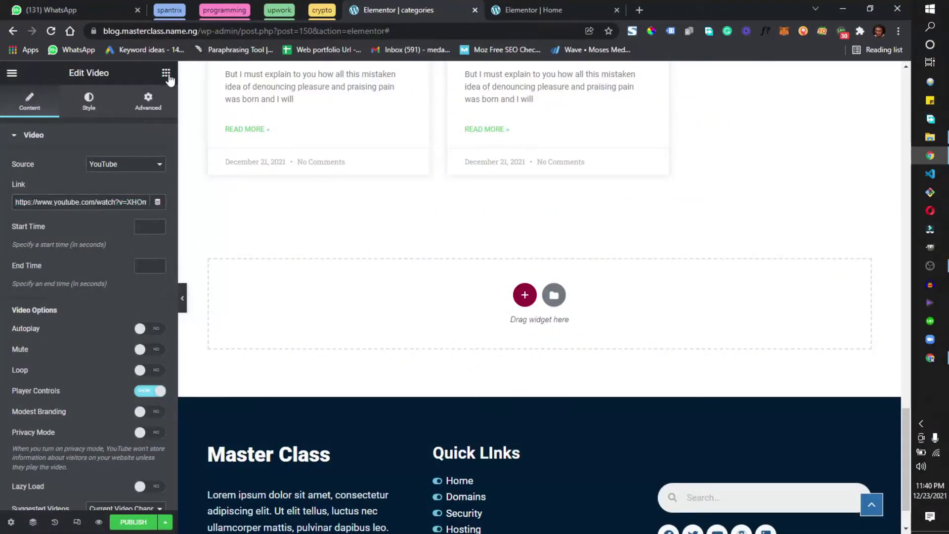
# Step: Add a Classic Grid widget in a new section below the archive posts and set its query source to Related
pyautogui.click(166, 73)
pyautogui.scroll(-10, 118, 198)
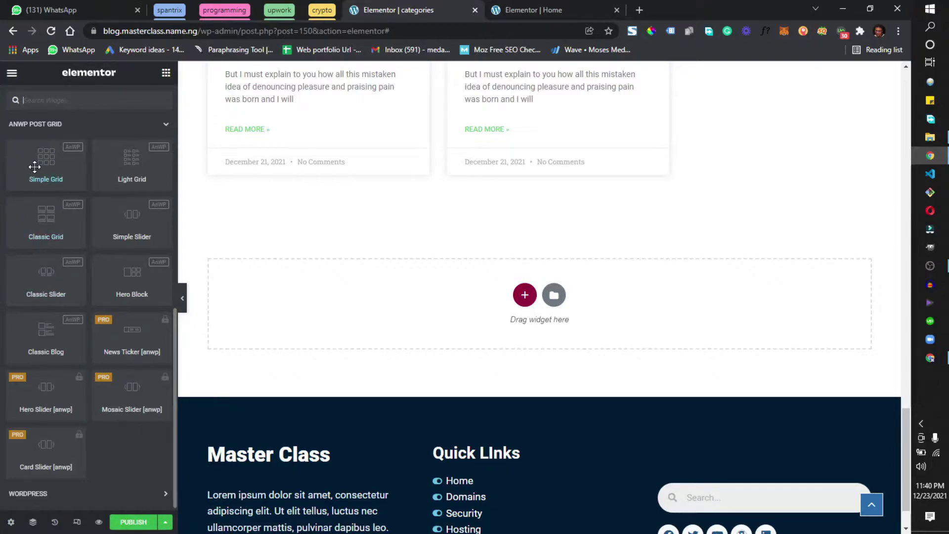
pyautogui.moveTo(43, 230); pyautogui.dragTo(377, 297)
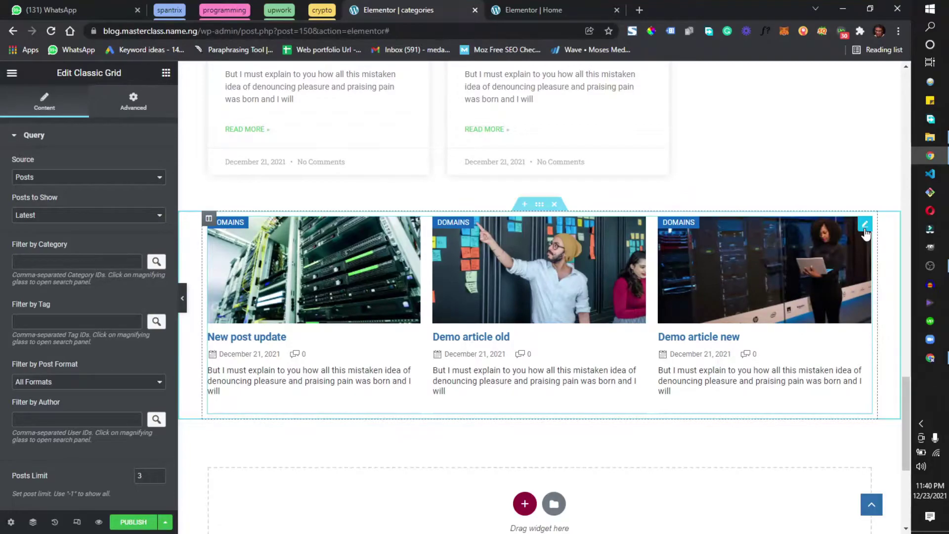
pyautogui.click(73, 178)
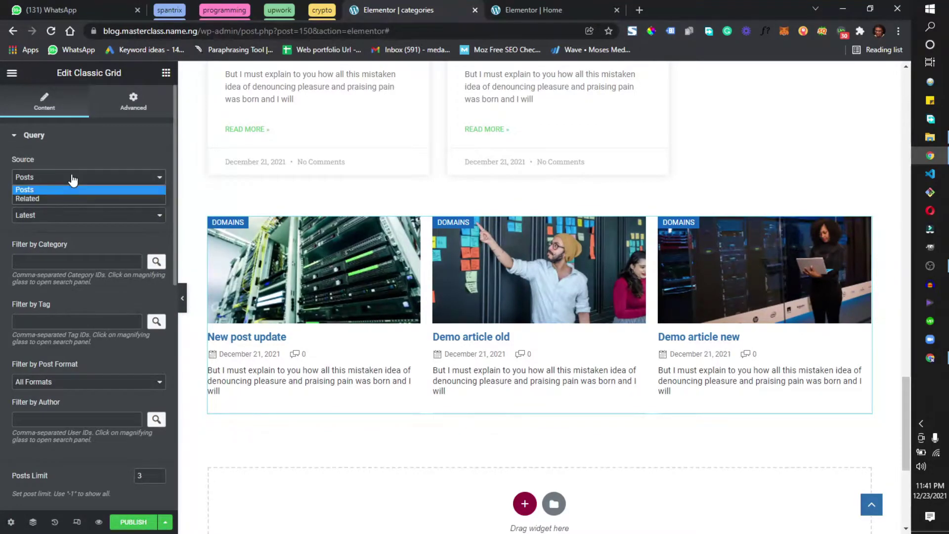
pyautogui.click(52, 198)
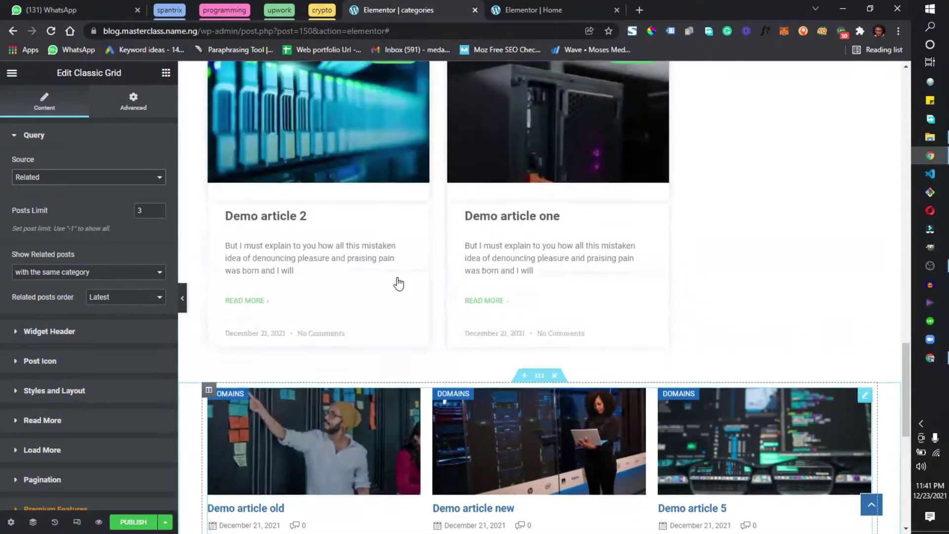
pyautogui.scroll(15, 405, 355)
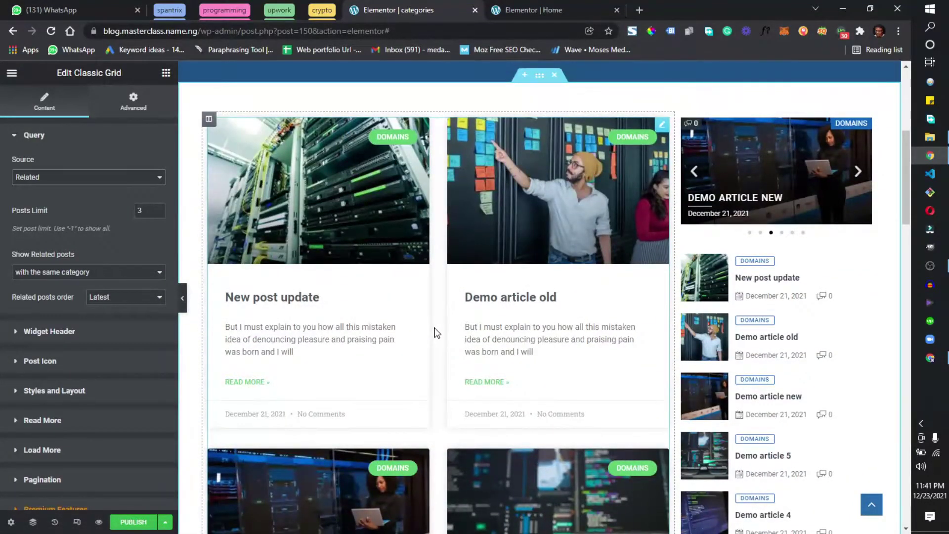
pyautogui.scroll(-8, 434, 330)
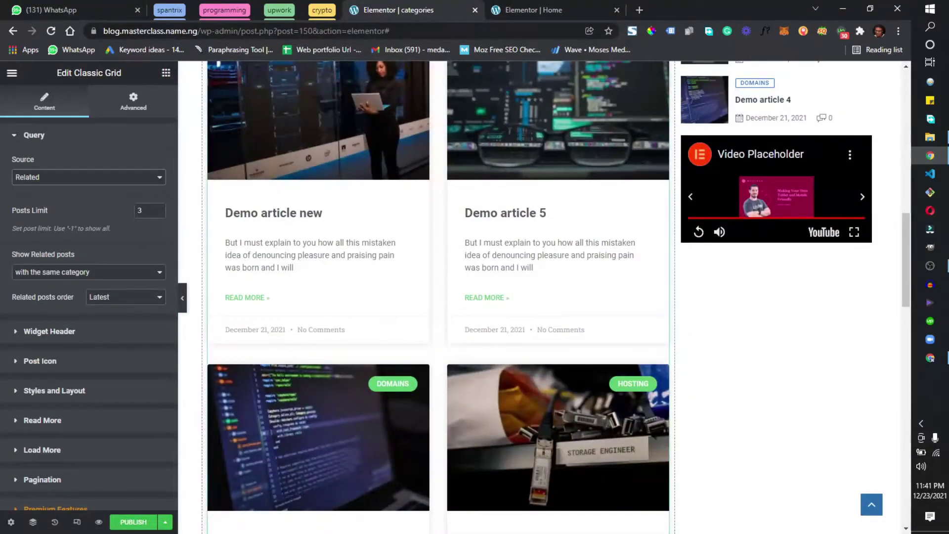
# Step: Copy the home page's "Latest Posts" heading into the Classic Grid's column of the categories template and move it above the grid
pyautogui.click(529, 2)
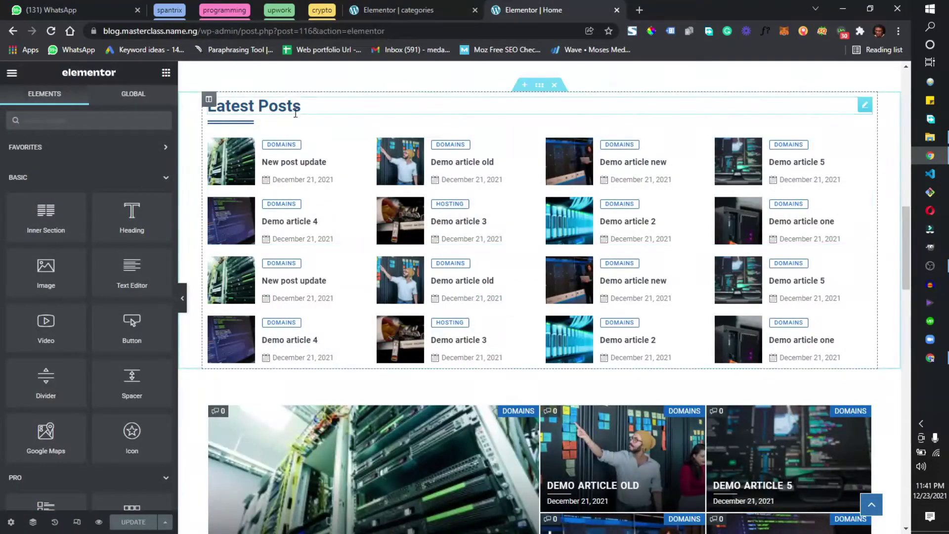
pyautogui.rightClick(298, 106)
pyautogui.hotkey('ctrl', 'shift', 'Tab')
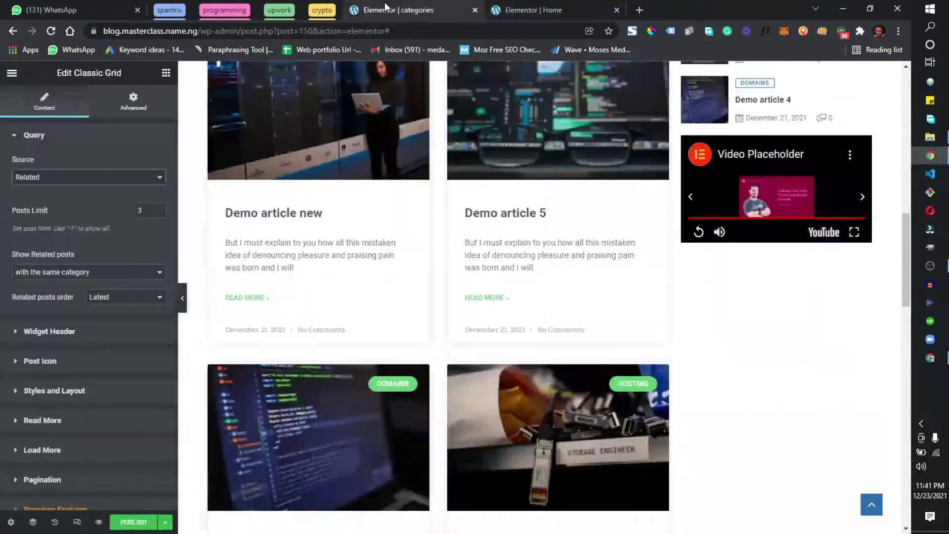
pyautogui.scroll(-10, 376, 272)
pyautogui.scroll(1, 329, 279)
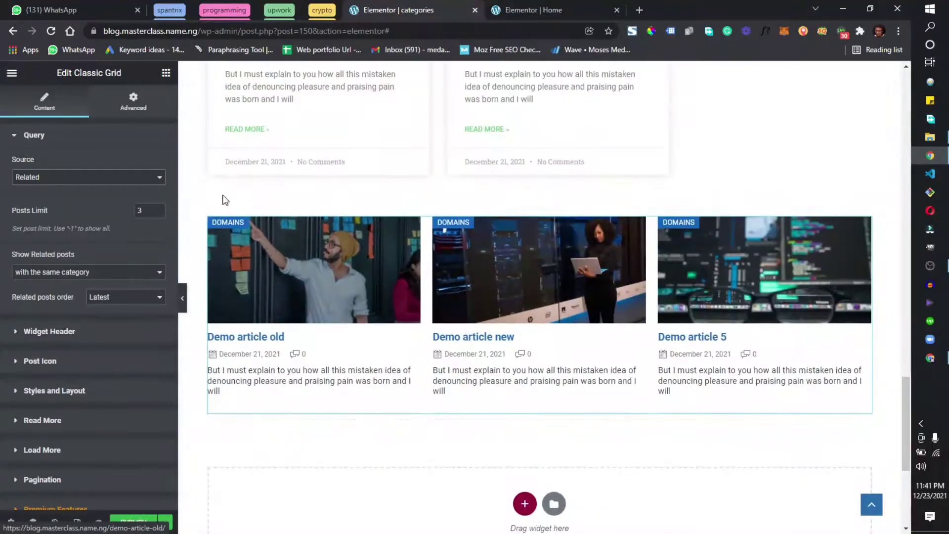
pyautogui.rightClick(209, 221)
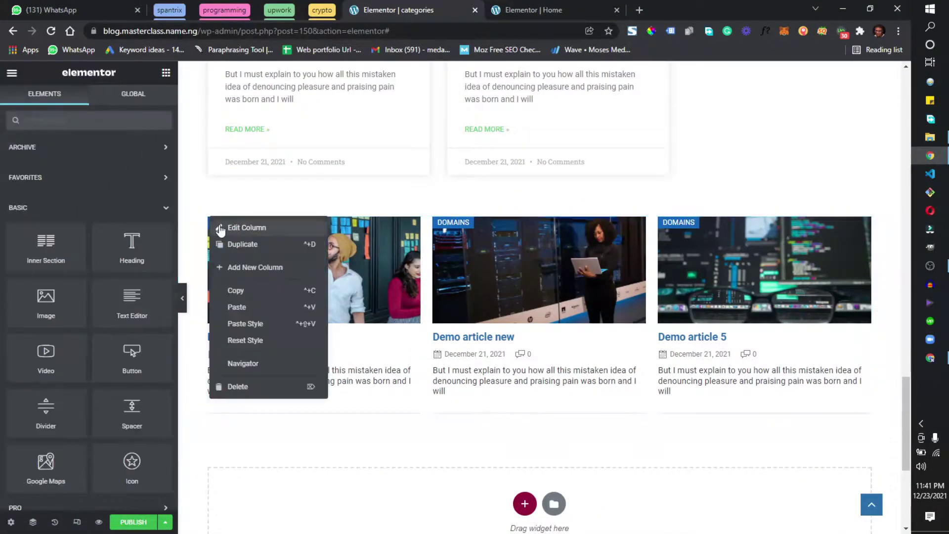
pyautogui.click(237, 310)
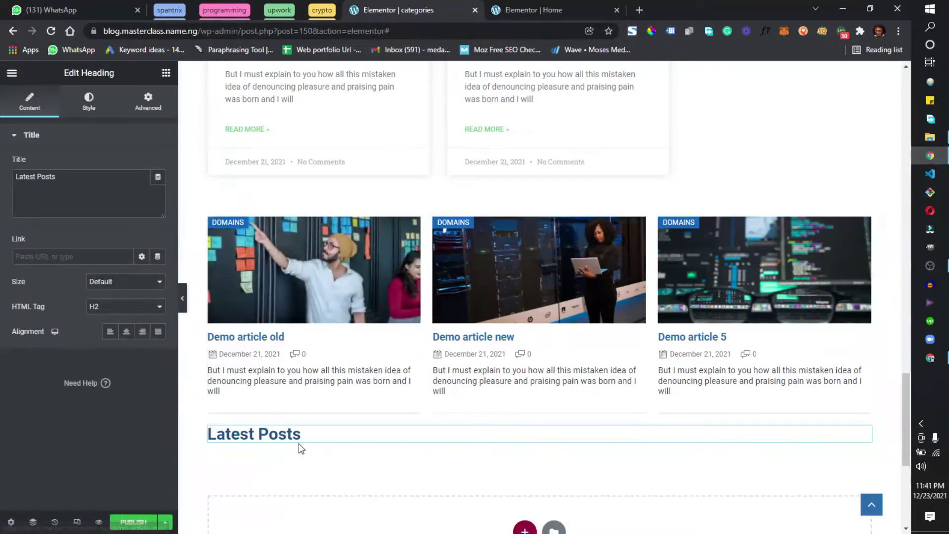
pyautogui.moveTo(205, 333); pyautogui.dragTo(601, 470)
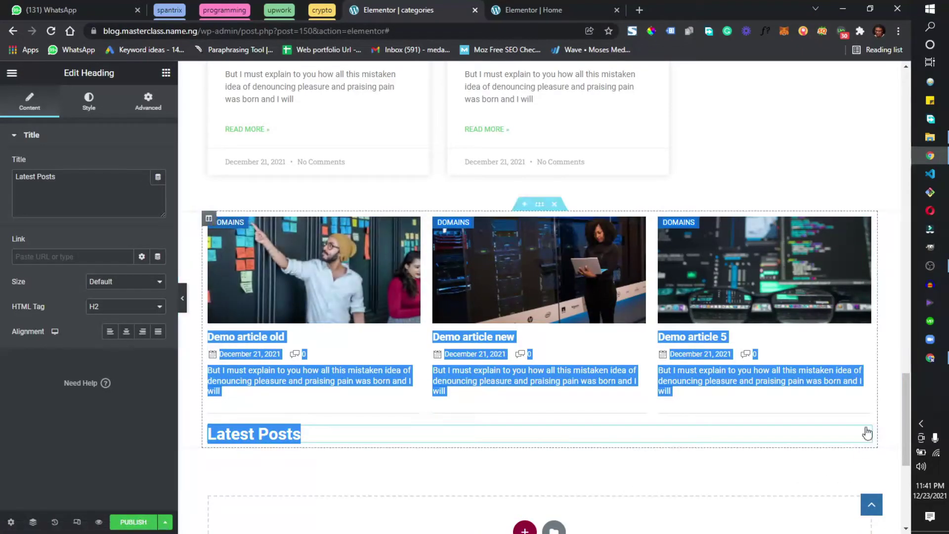
pyautogui.moveTo(866, 432); pyautogui.dragTo(346, 207)
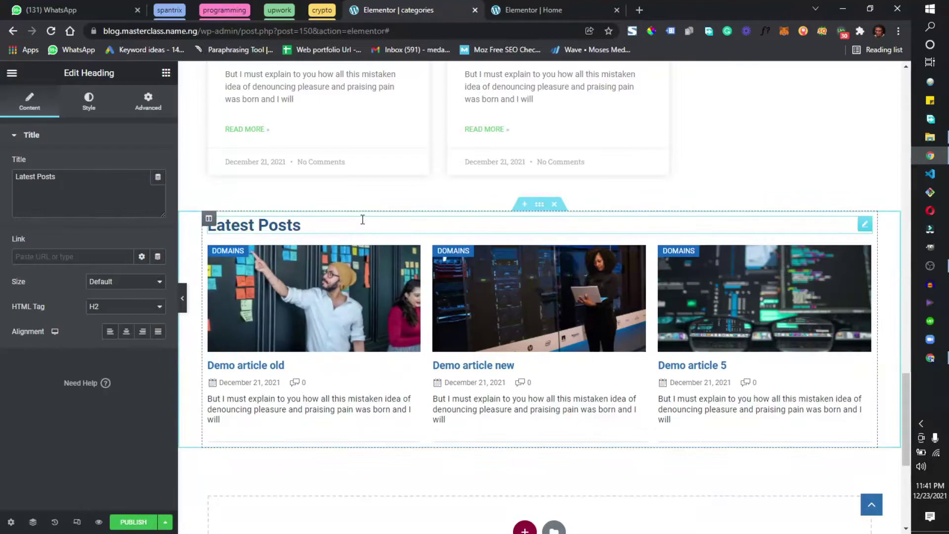
# Step: Copy the double divider under the home page's "Latest Posts" heading and place it between the categories template's heading and Classic Grid
pyautogui.click(529, 10)
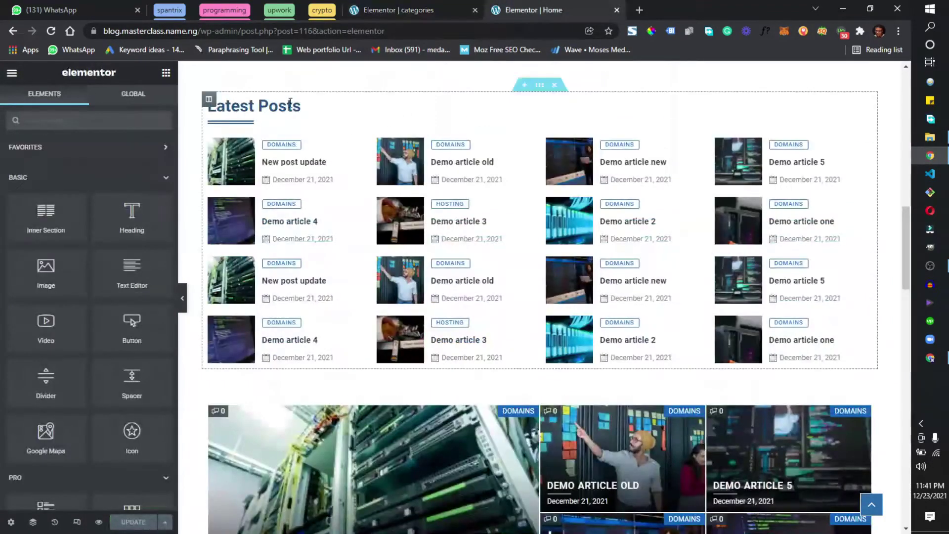
pyautogui.rightClick(248, 125)
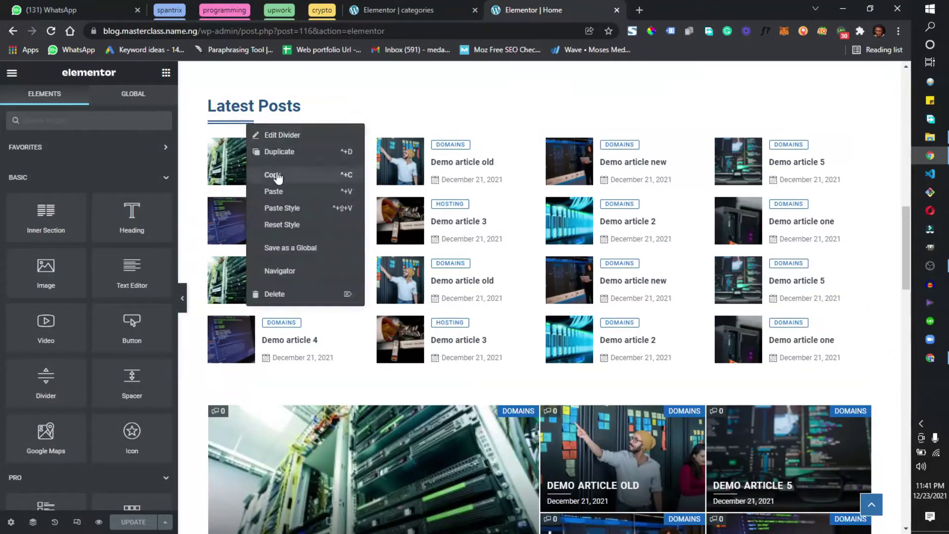
pyautogui.click(271, 174)
pyautogui.hotkey('ctrl', 'shift', 'Tab')
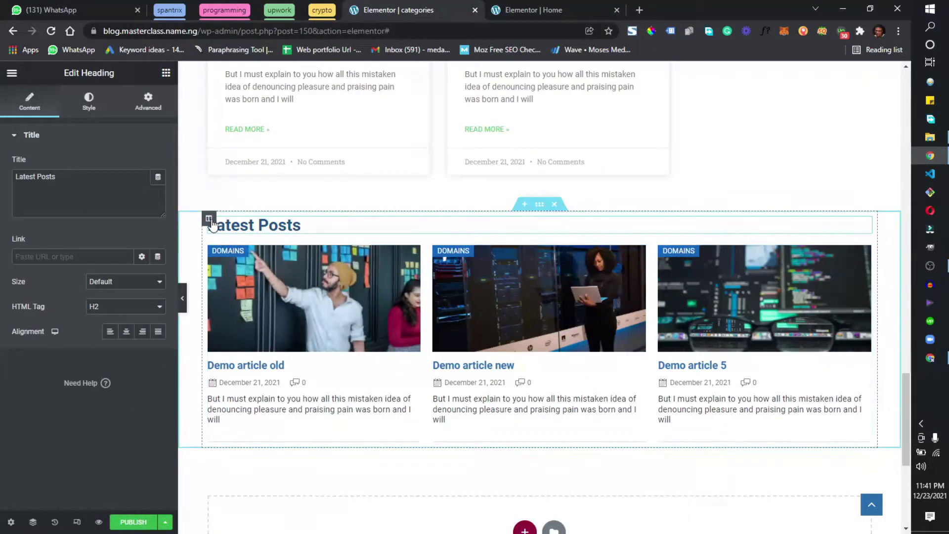
pyautogui.rightClick(225, 255)
pyautogui.click(238, 310)
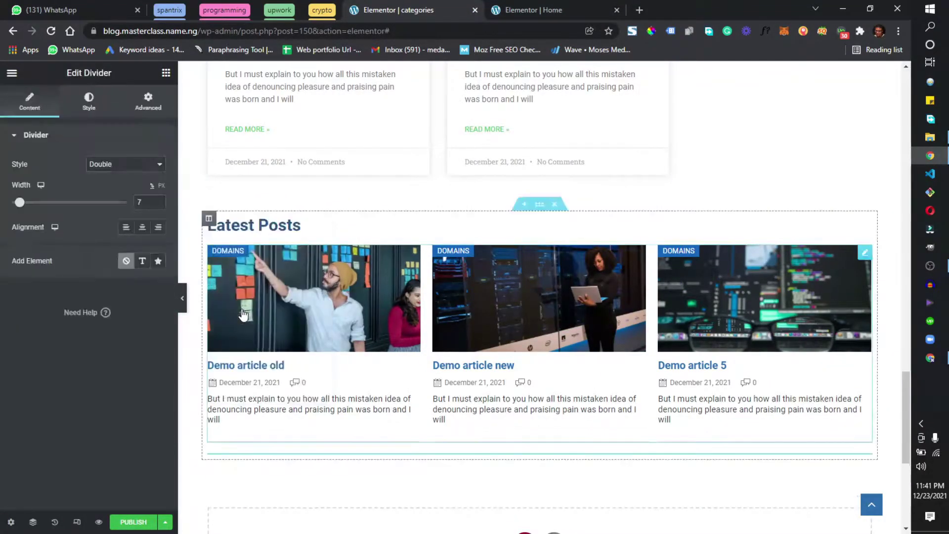
pyautogui.moveTo(854, 450); pyautogui.dragTo(225, 244)
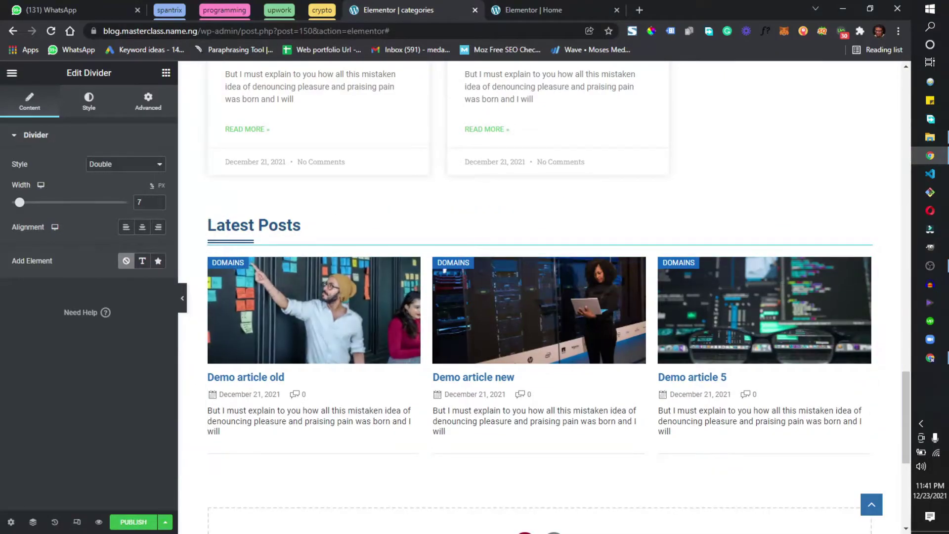
# Step: Preview the categories template at tablet size and examine the layout of the archive grid, sidebar and related posts
pyautogui.click(76, 522)
pyautogui.scroll(10, 451, 271)
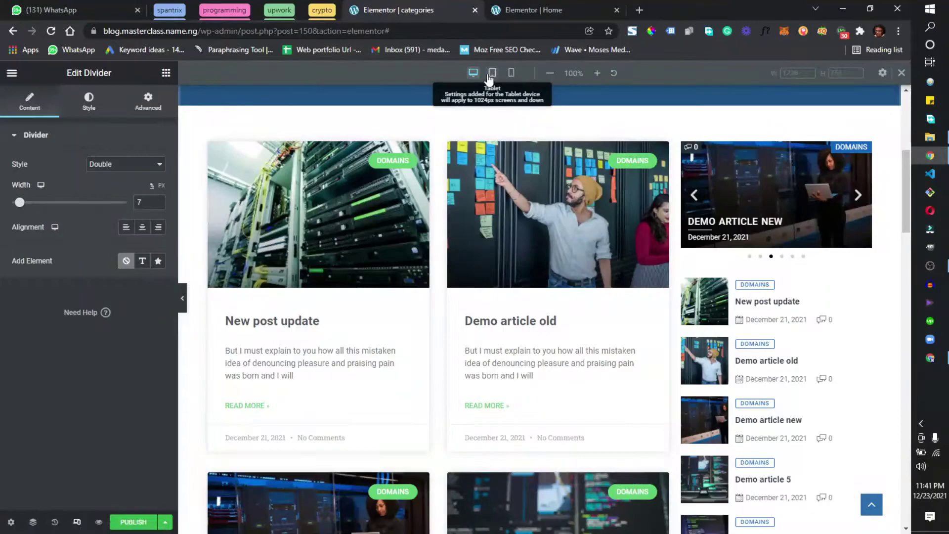
pyautogui.click(492, 73)
pyautogui.scroll(-10, 535, 222)
pyautogui.scroll(10, 536, 237)
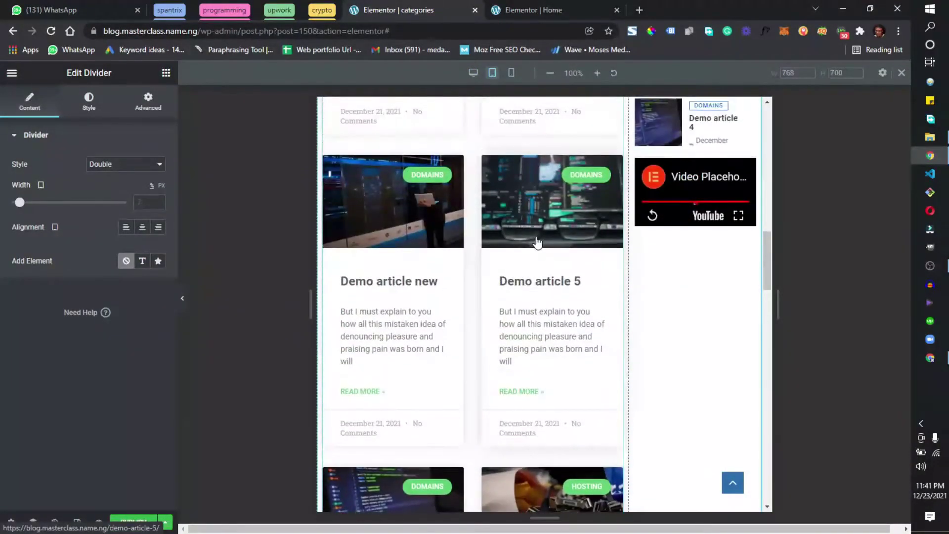
pyautogui.scroll(-10, 542, 245)
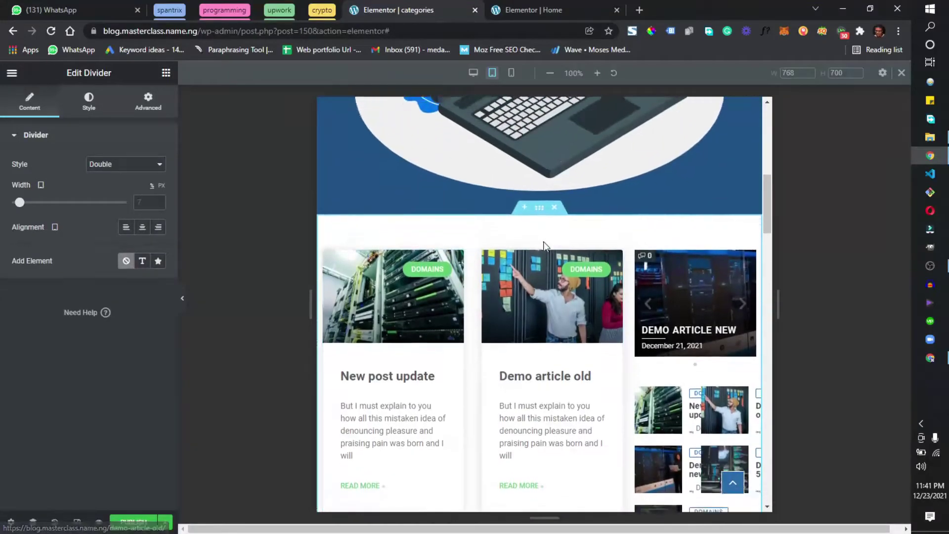
pyautogui.scroll(-8, 483, 284)
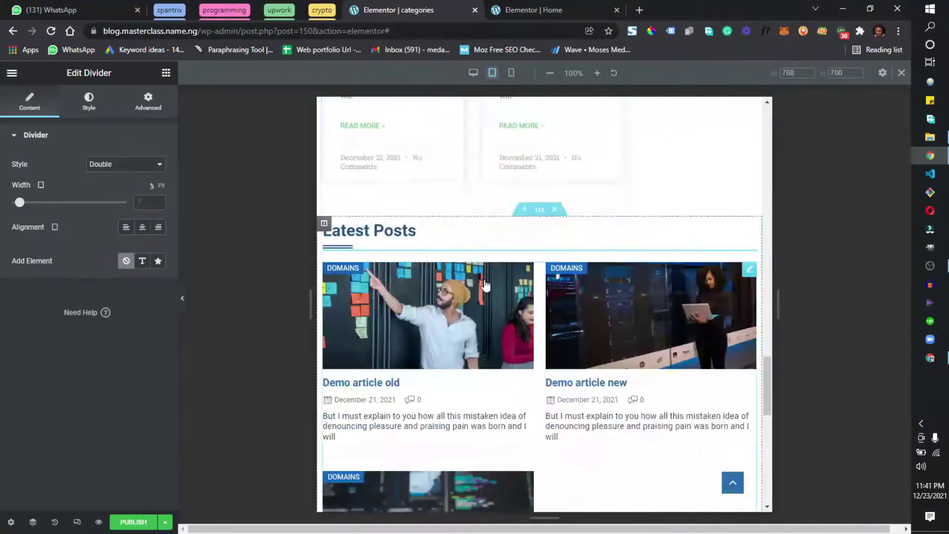
pyautogui.scroll(4, 514, 284)
pyautogui.scroll(15, 565, 280)
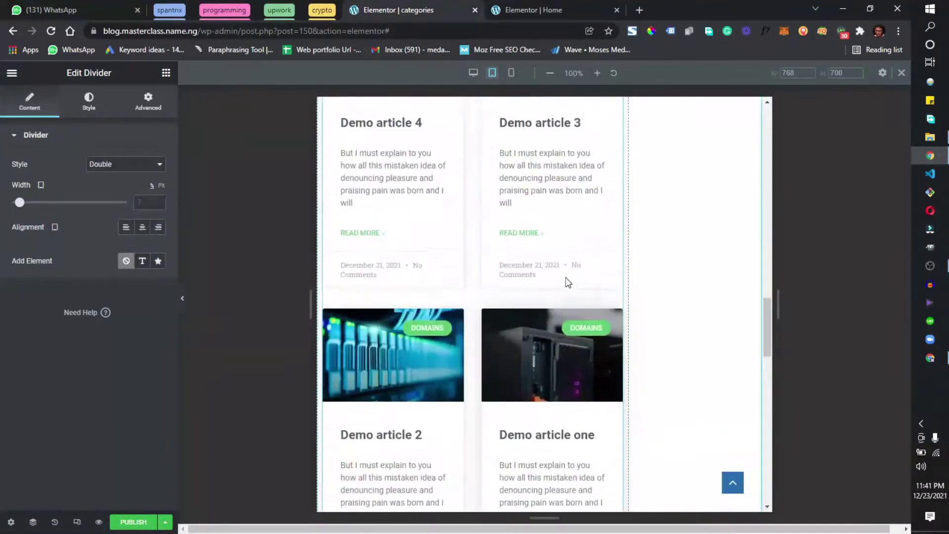
pyautogui.scroll(-5, 657, 295)
pyautogui.scroll(3, 677, 313)
pyautogui.scroll(-5, 706, 297)
pyautogui.scroll(1, 710, 293)
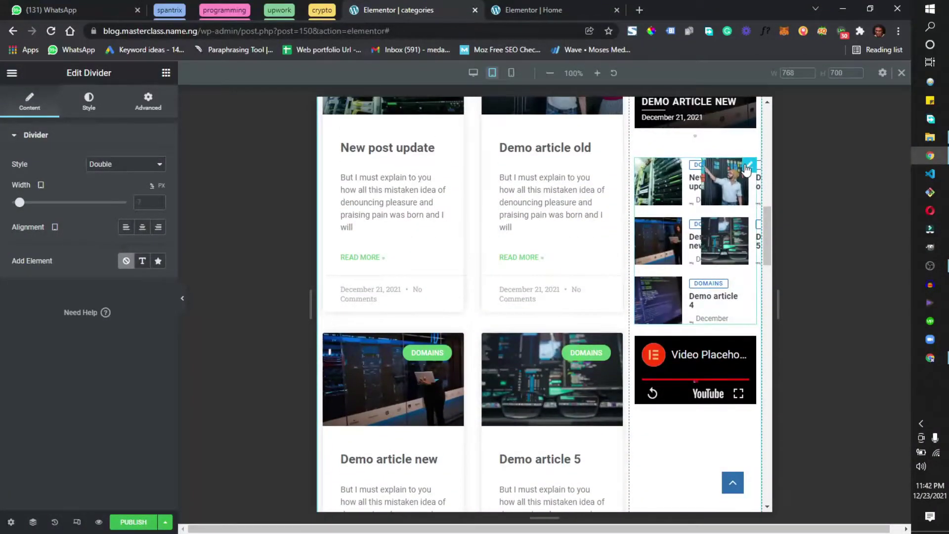
# Step: Set the sidebar Light Grid's number of columns to 1 for the tablet layout
pyautogui.click(741, 174)
pyautogui.scroll(-5, 77, 359)
pyautogui.scroll(-4, 77, 359)
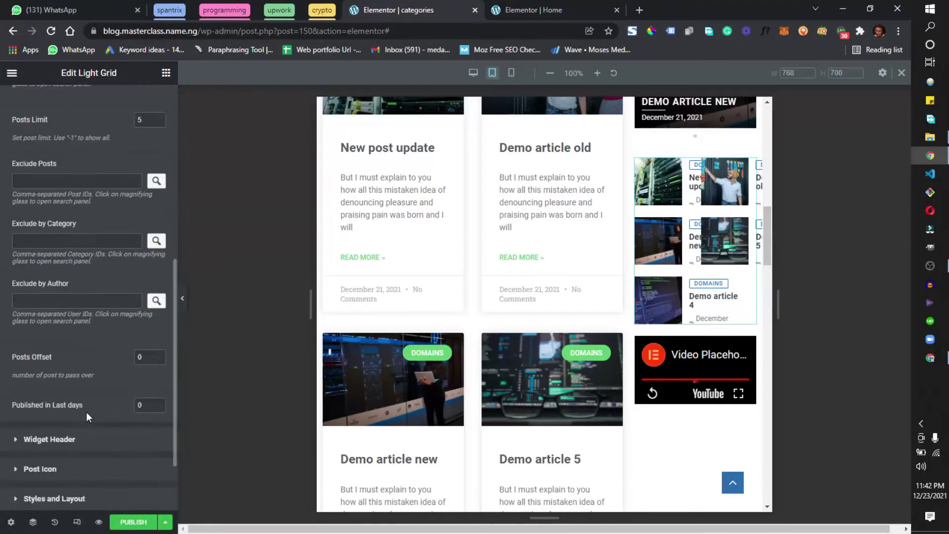
pyautogui.scroll(3, 85, 379)
pyautogui.scroll(-3, 92, 396)
pyautogui.click(94, 410)
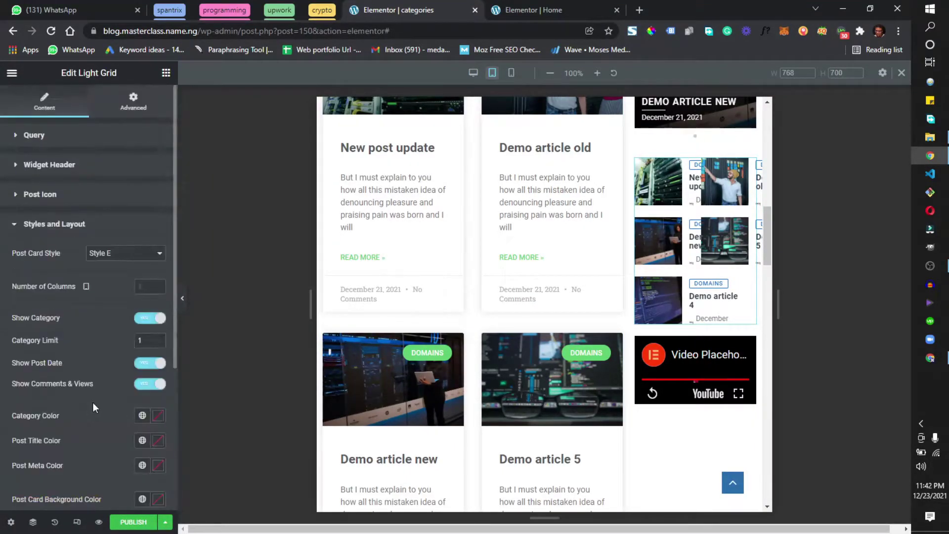
pyautogui.click(142, 286)
pyautogui.write('1')
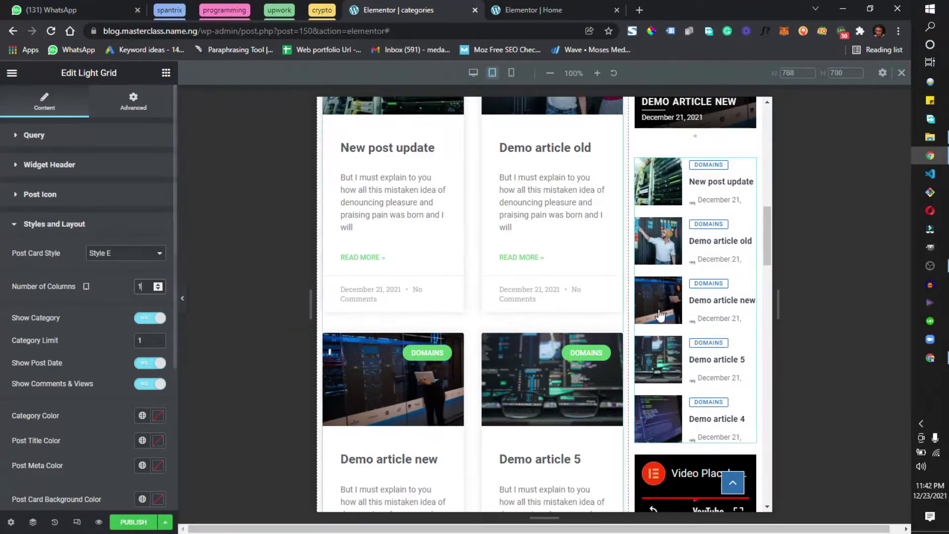
# Step: Check the related posts section at tablet size and open the Classic Grid's settings
pyautogui.scroll(-15, 638, 321)
pyautogui.scroll(-2, 621, 342)
pyautogui.scroll(4, 601, 341)
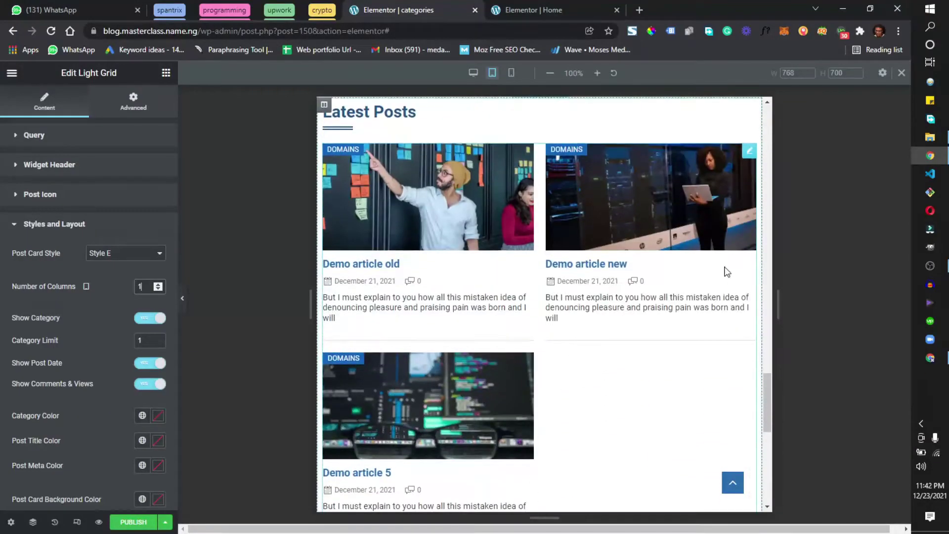
pyautogui.click(749, 151)
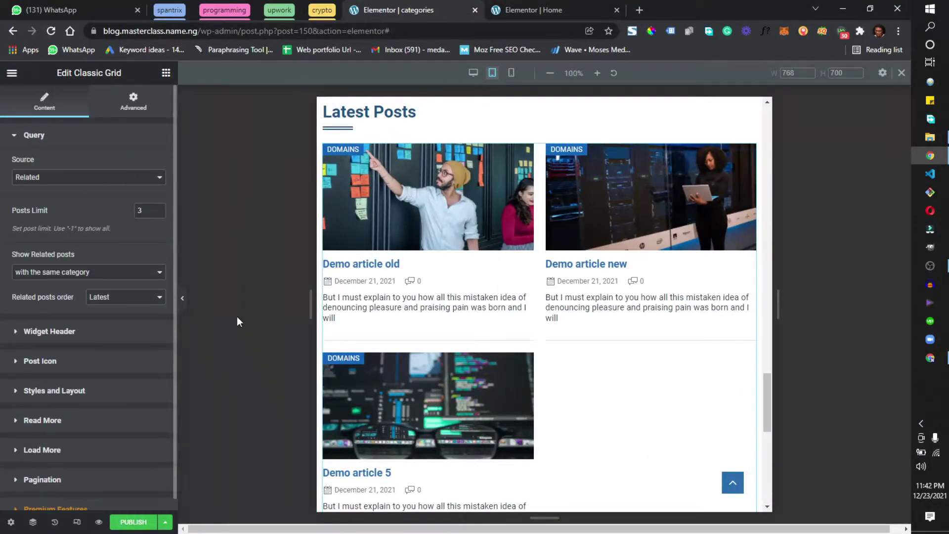
pyautogui.scroll(1, 563, 334)
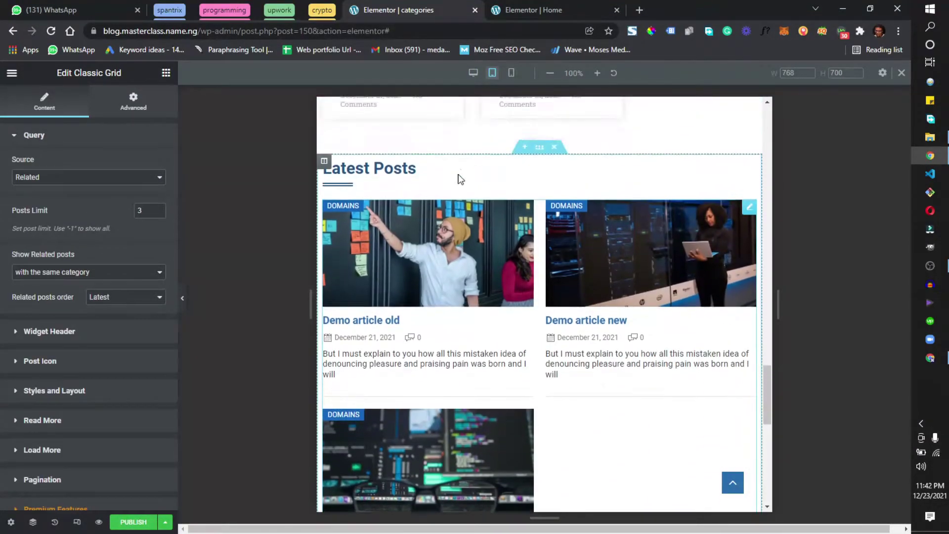
# Step: Preview the template at mobile size and examine the hero, archive posts, sidebar widgets and related posts
pyautogui.click(512, 75)
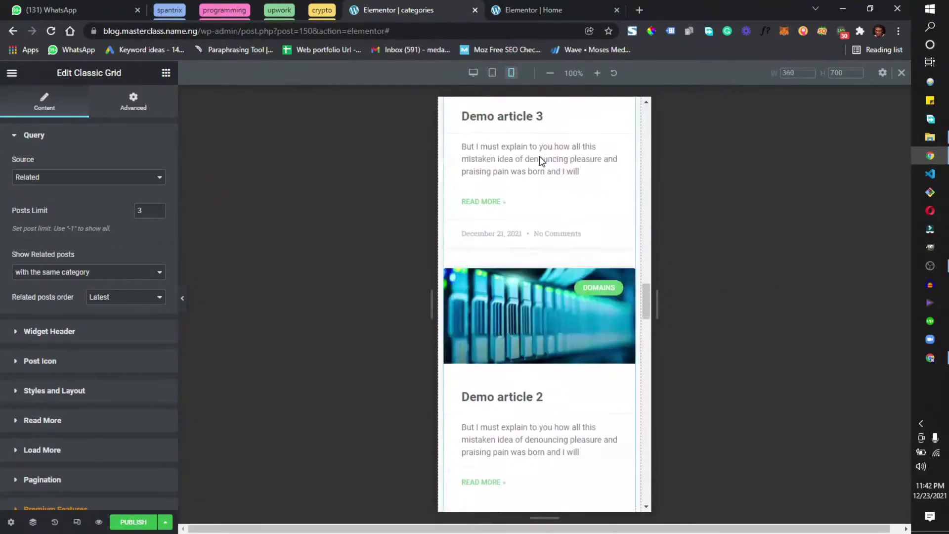
pyautogui.scroll(10, 551, 181)
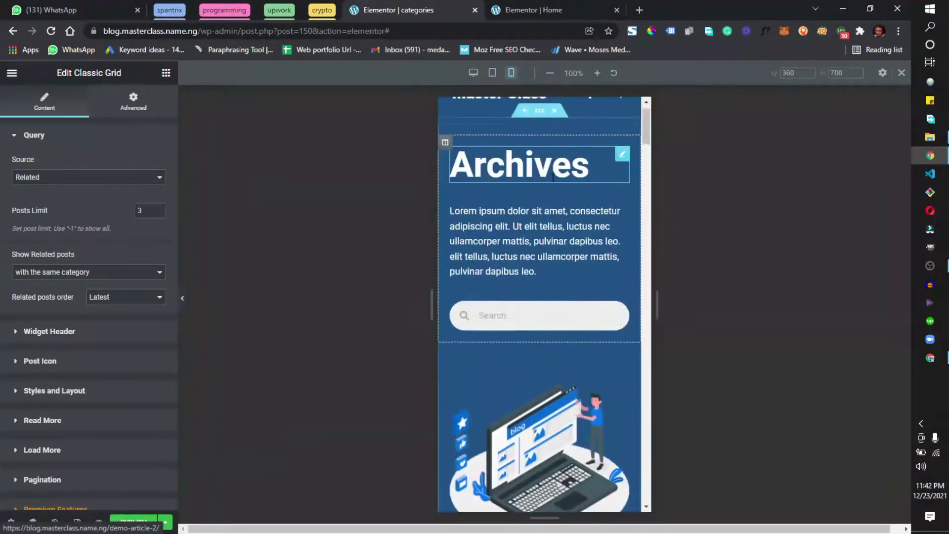
pyautogui.scroll(-10, 578, 265)
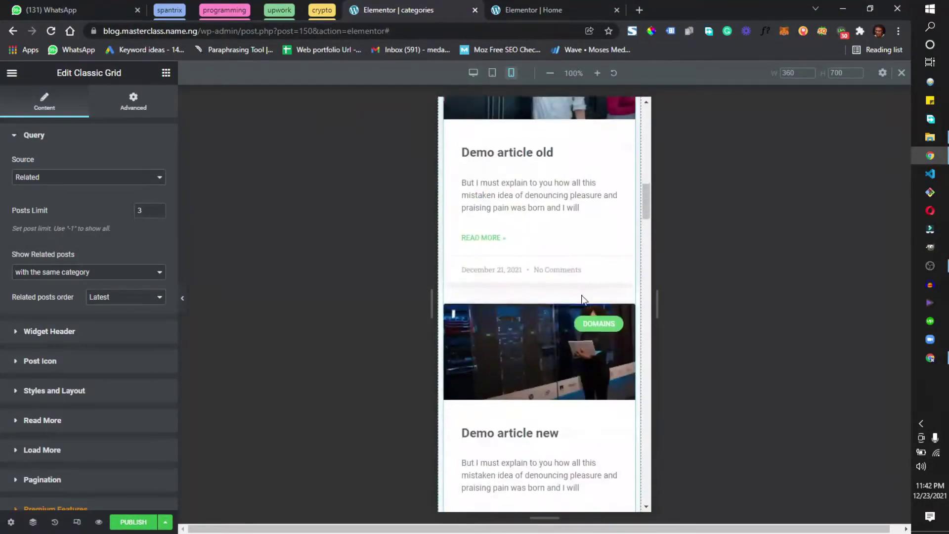
pyautogui.scroll(-10, 587, 287)
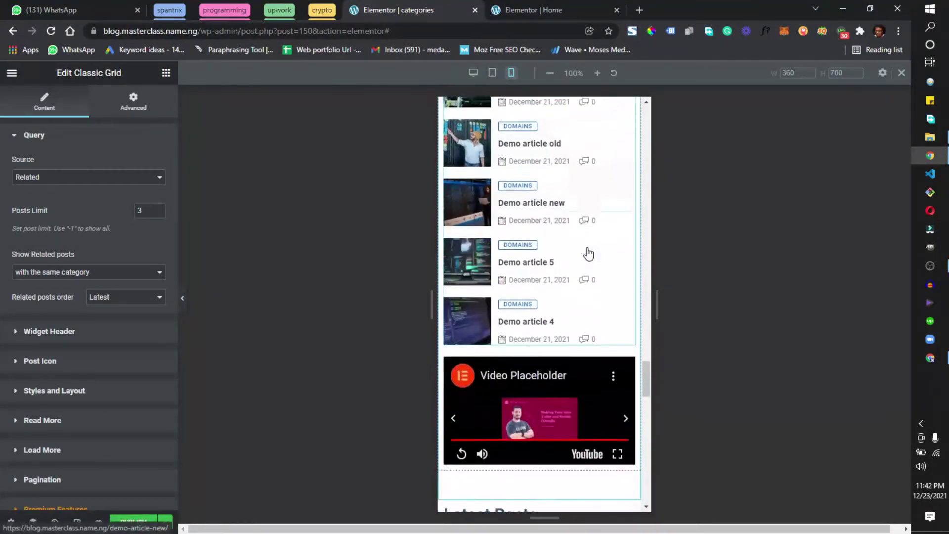
pyautogui.scroll(5, 588, 251)
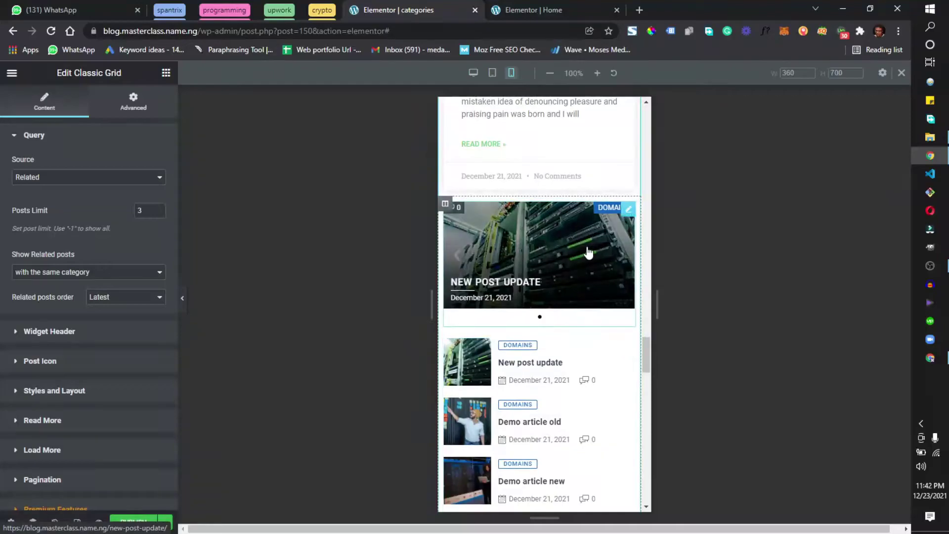
pyautogui.scroll(-10, 587, 249)
pyautogui.scroll(-5, 591, 249)
pyautogui.scroll(15, 588, 251)
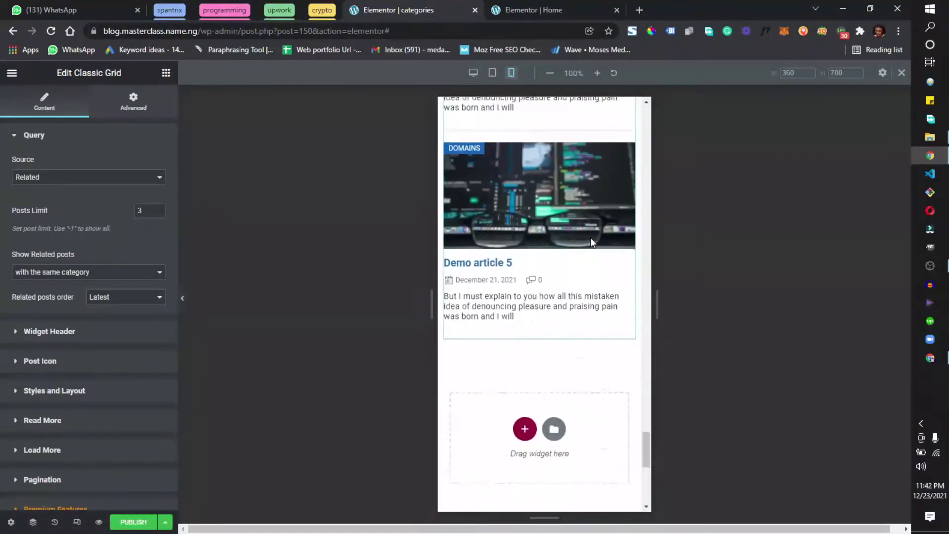
pyautogui.scroll(-3, 588, 251)
pyautogui.scroll(3, 553, 260)
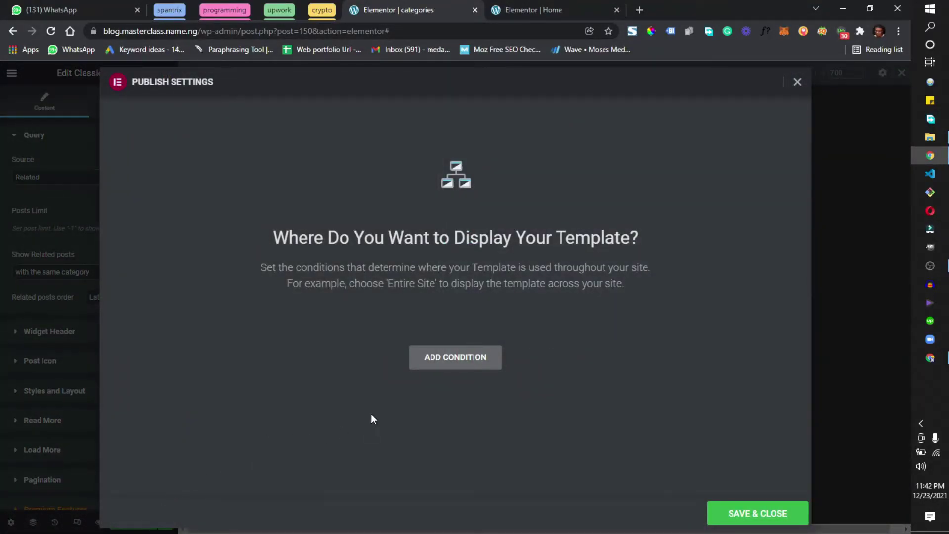
# Step: Publish the template with a display condition that includes all Categories
pyautogui.click(430, 365)
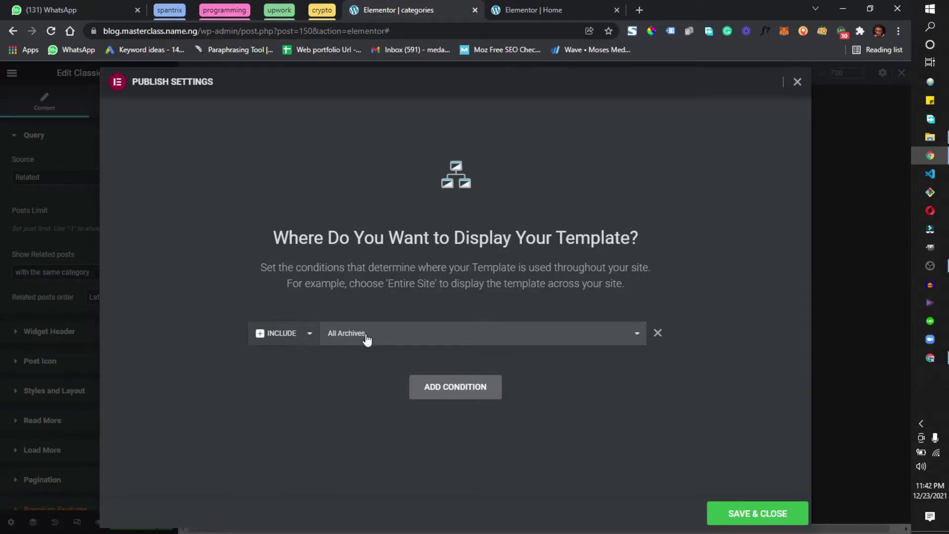
pyautogui.click(631, 339)
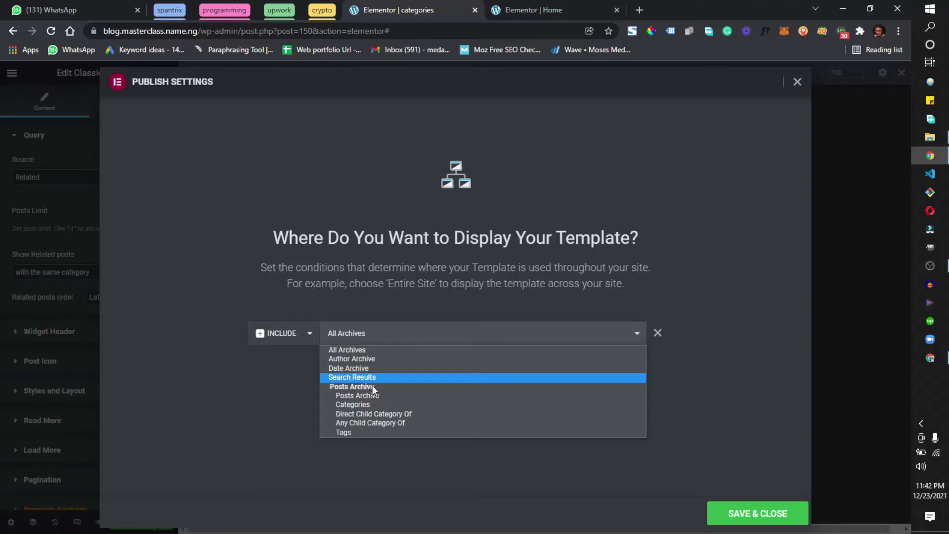
pyautogui.click(352, 405)
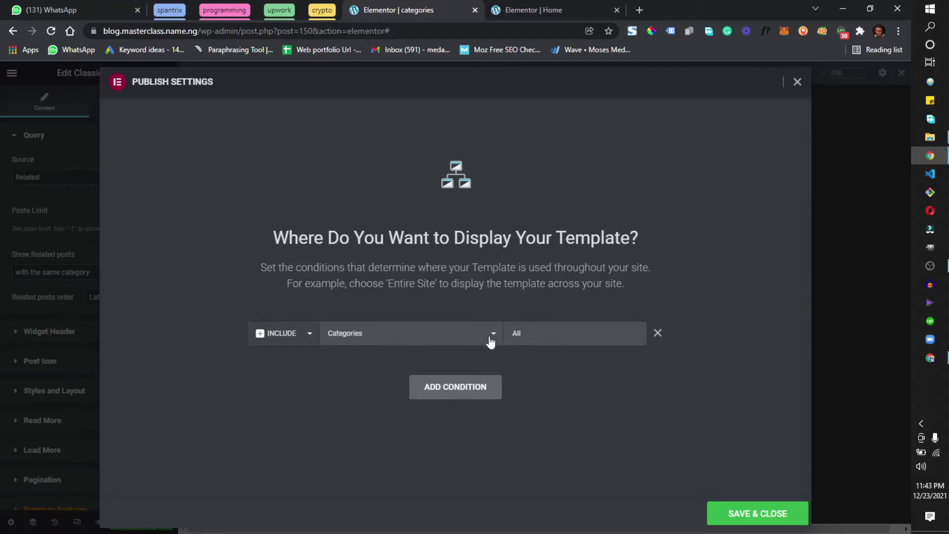
pyautogui.click(456, 341)
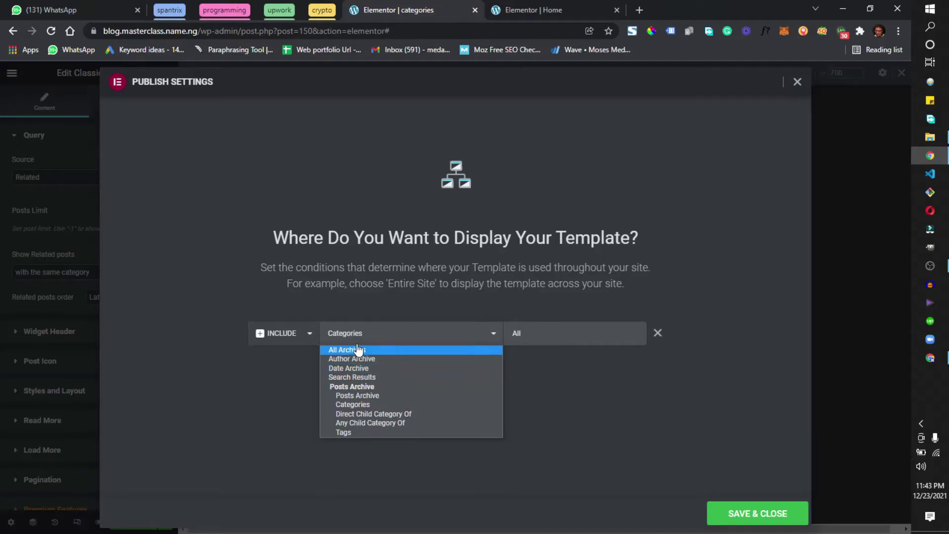
pyautogui.click(373, 405)
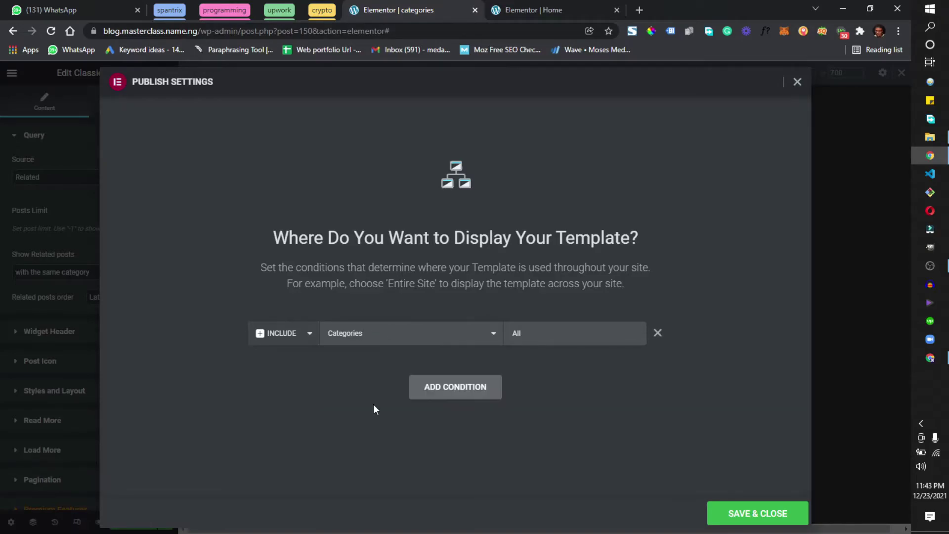
pyautogui.click(755, 514)
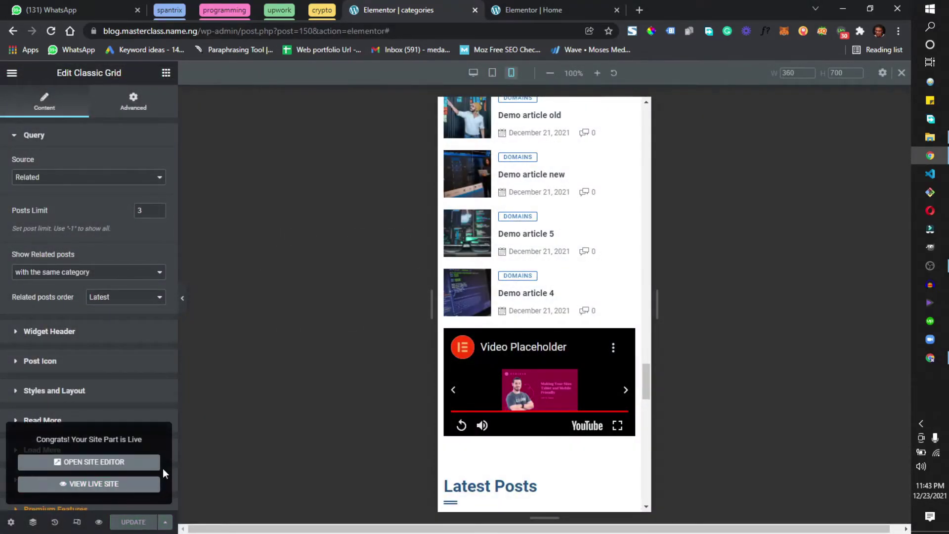
# Step: Open the live site blog.masterclass.name.ng in a new browser tab and look through its home page
pyautogui.click(564, 9)
pyautogui.click(641, 9)
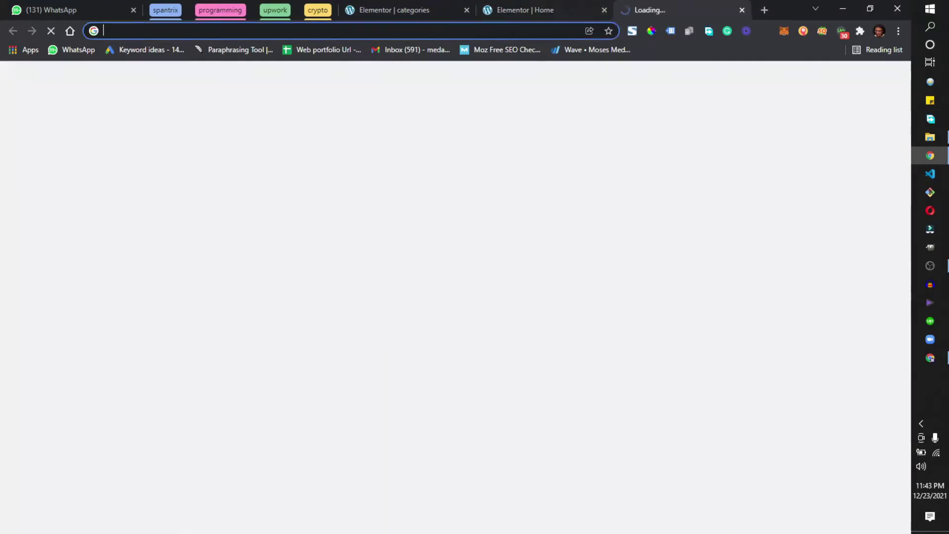
pyautogui.write('blog.')
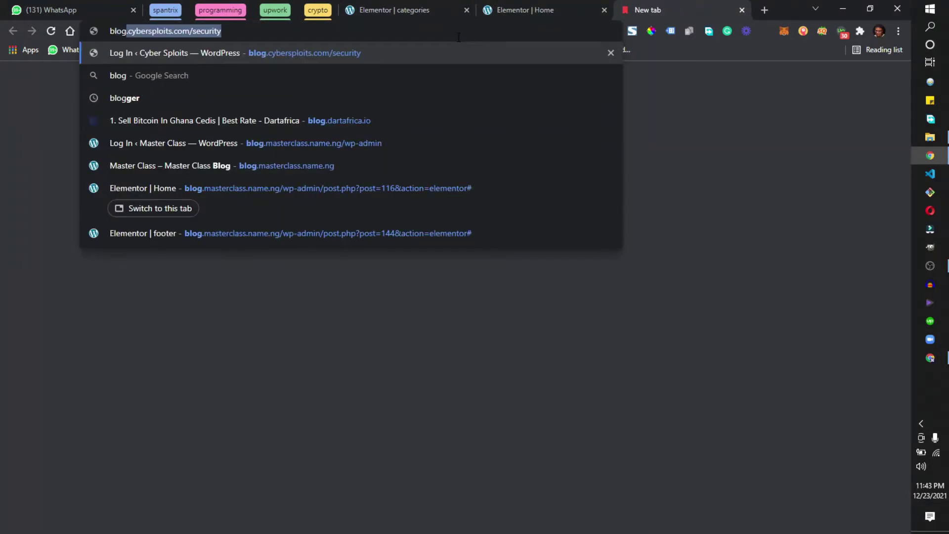
pyautogui.write('mas')
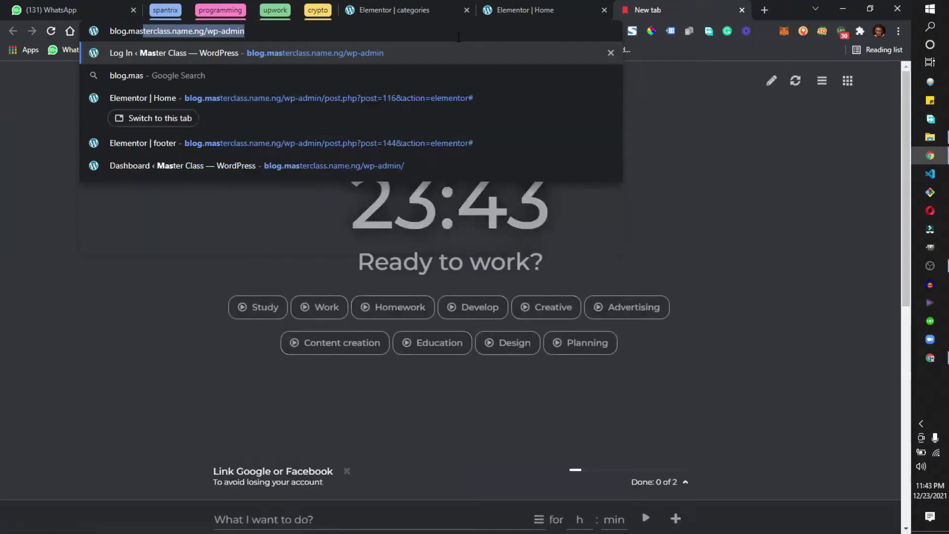
pyautogui.click(226, 30)
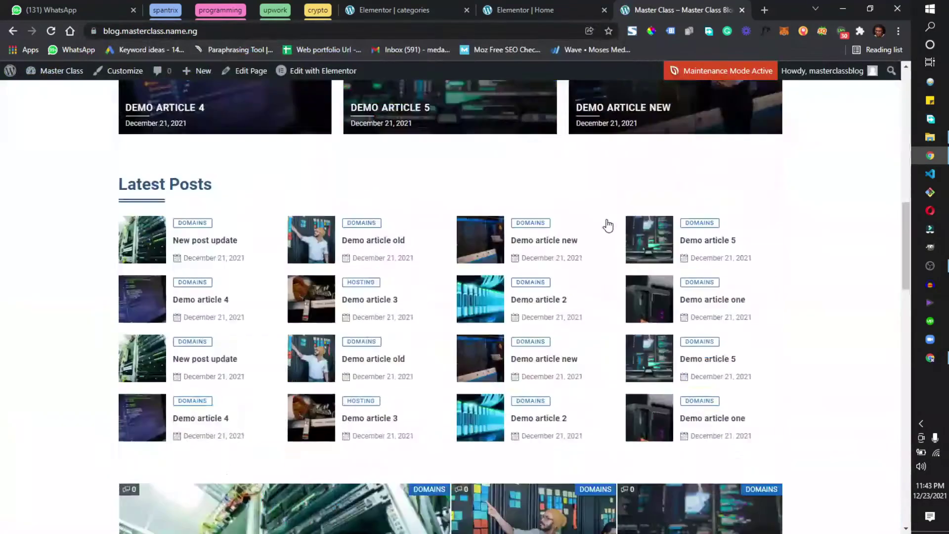
pyautogui.press('Return')
pyautogui.scroll(-10, 606, 223)
pyautogui.scroll(15, 619, 193)
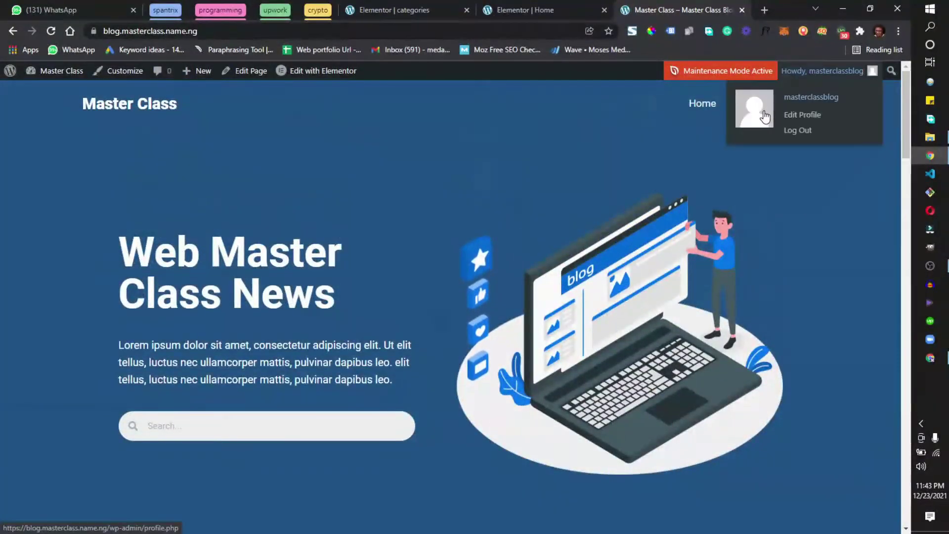
# Step: Open the domains category page on the live site and examine its hero, posts grid, sidebar, Latest Posts section and footer
pyautogui.moveTo(760, 120)
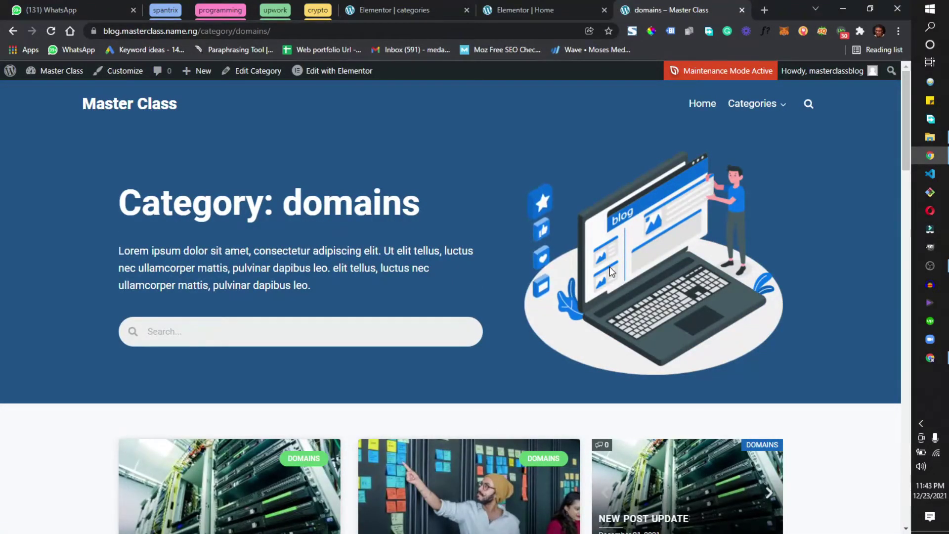
pyautogui.scroll(-20, 622, 272)
pyautogui.scroll(-8, 633, 273)
pyautogui.scroll(3, 631, 275)
pyautogui.scroll(-3, 631, 276)
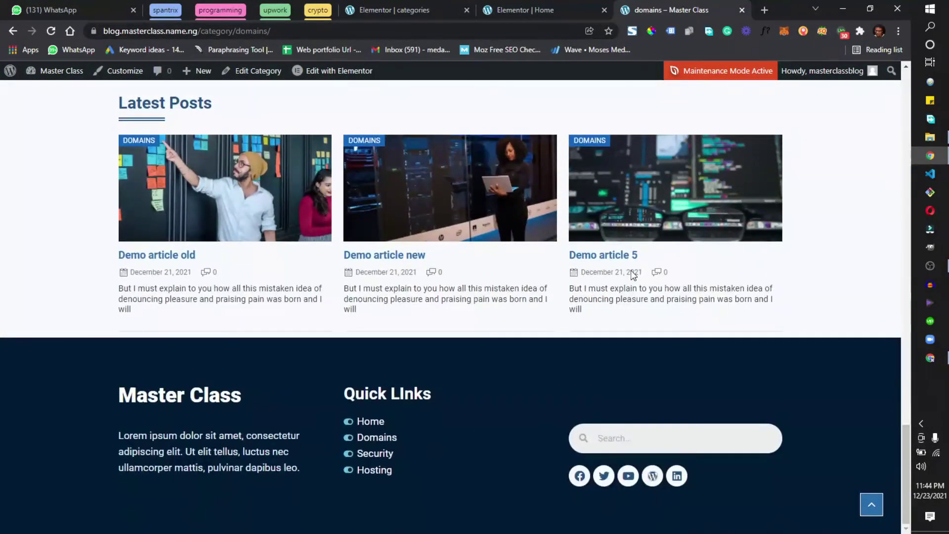
pyautogui.scroll(15, 632, 271)
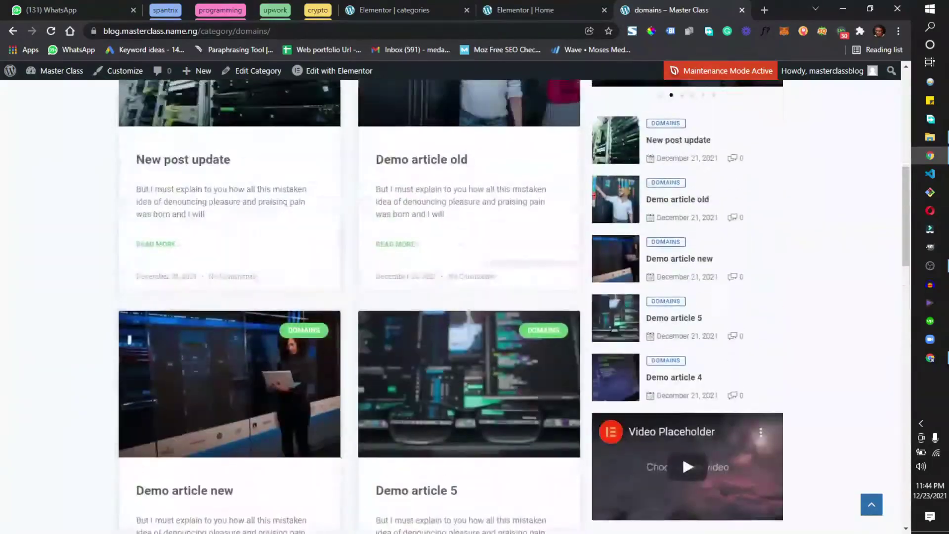
pyautogui.scroll(-12, 633, 275)
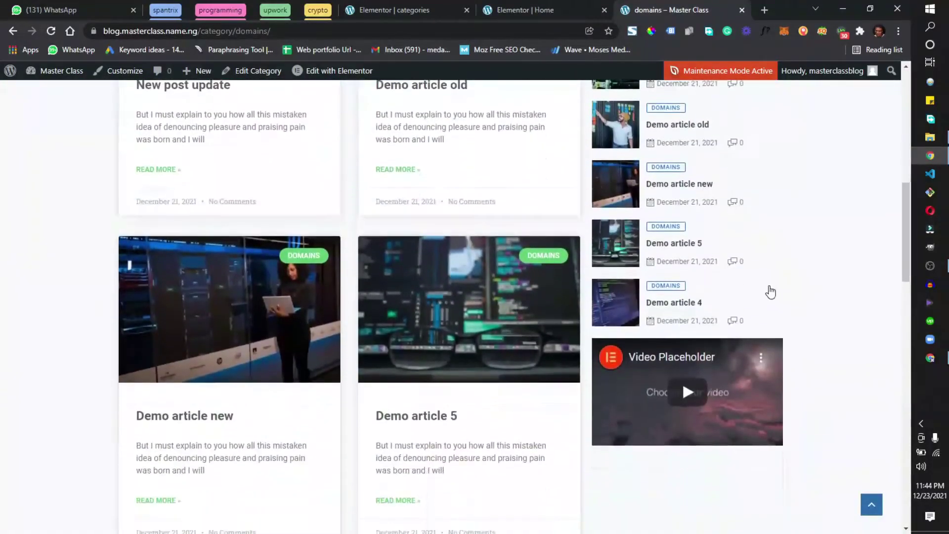
pyautogui.scroll(12, 638, 306)
pyautogui.scroll(-9, 625, 324)
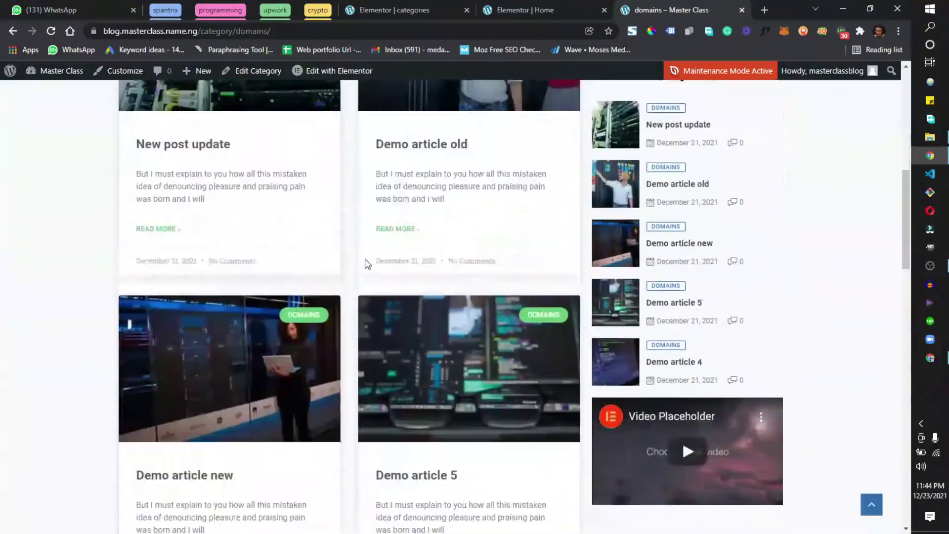
pyautogui.scroll(5, 445, 252)
pyautogui.scroll(4, 689, 271)
pyautogui.scroll(-15, 711, 410)
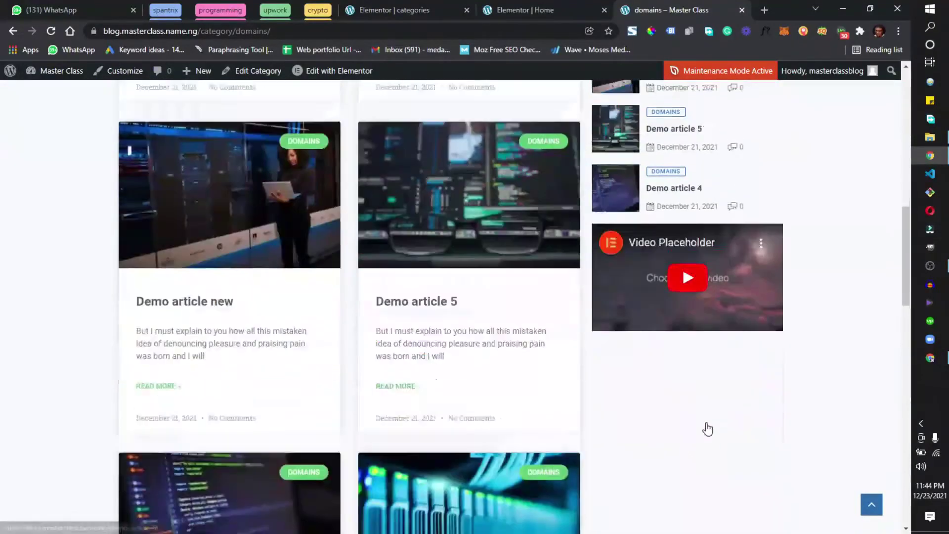
pyautogui.scroll(-15, 445, 385)
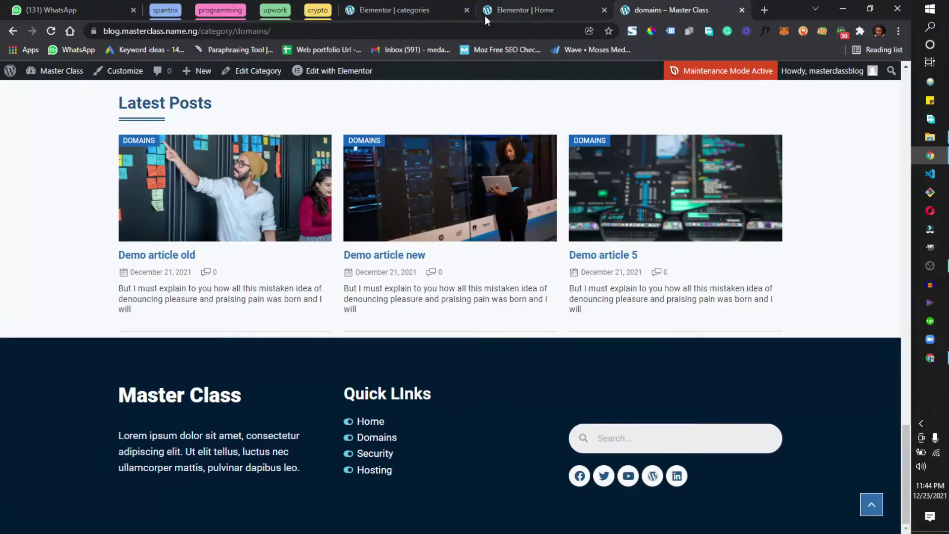
# Step: Return to the categories template in Elementor and switch its preview back to desktop size
pyautogui.click(420, 10)
pyautogui.scroll(-6, 516, 292)
pyautogui.scroll(5, 514, 247)
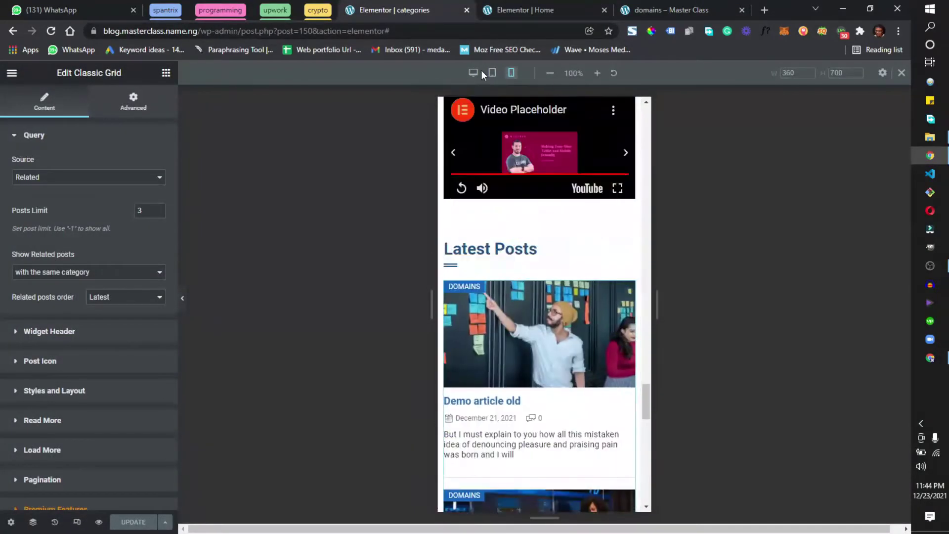
pyautogui.click(473, 73)
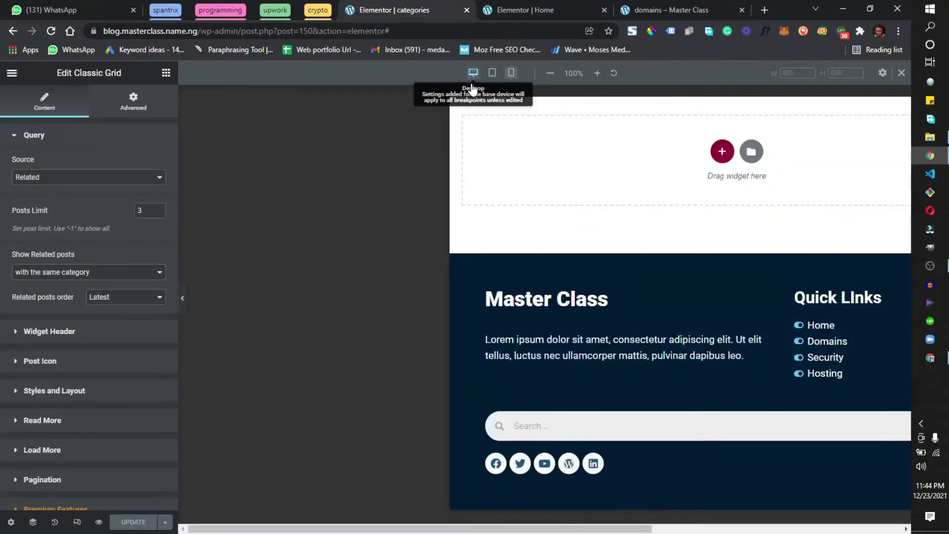
pyautogui.scroll(8, 548, 187)
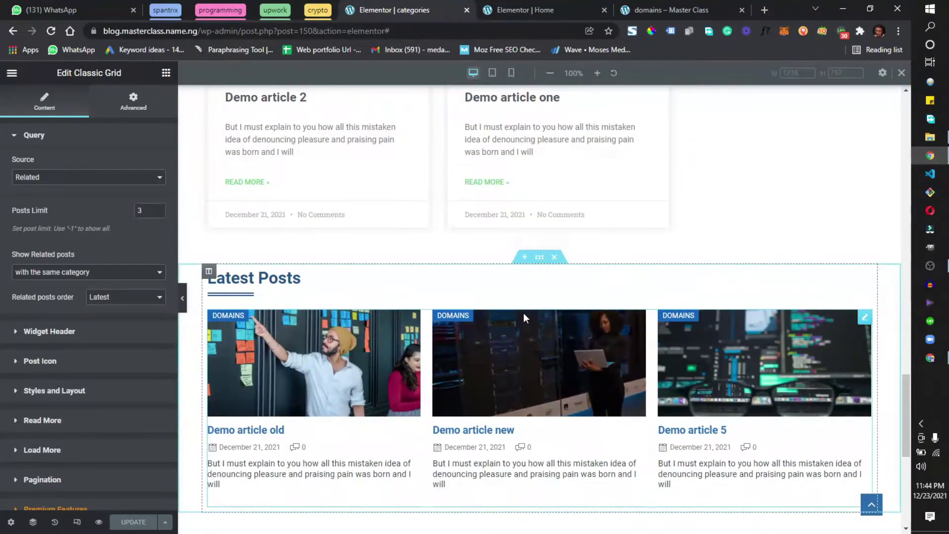
# Step: Unlink the Latest Posts section's margins, set the bottom margin to 60 px and update the template
pyautogui.click(540, 256)
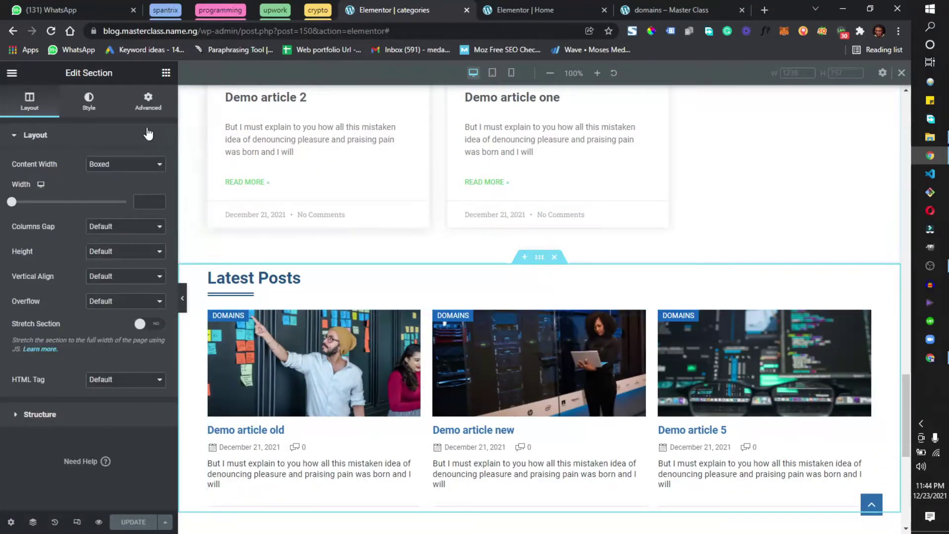
pyautogui.click(148, 99)
pyautogui.click(150, 177)
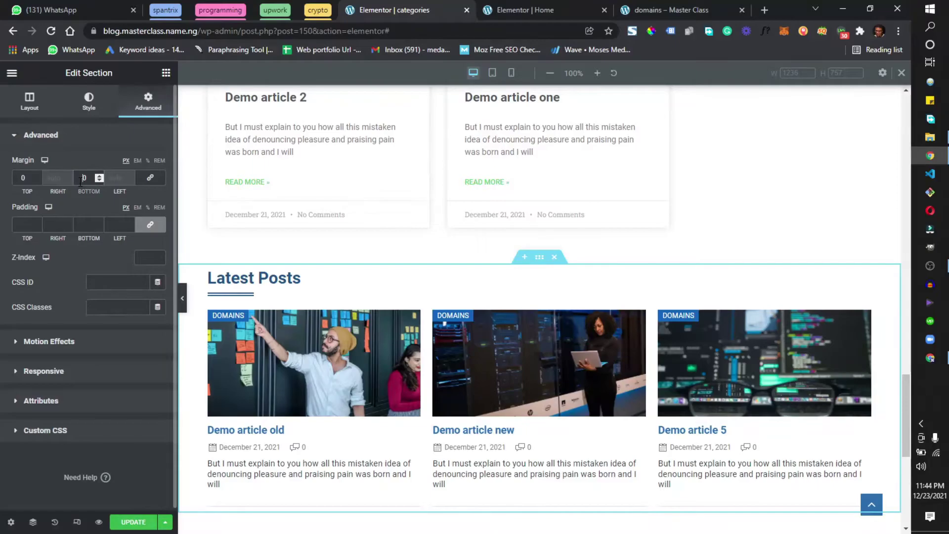
pyautogui.scroll(10, 449, 239)
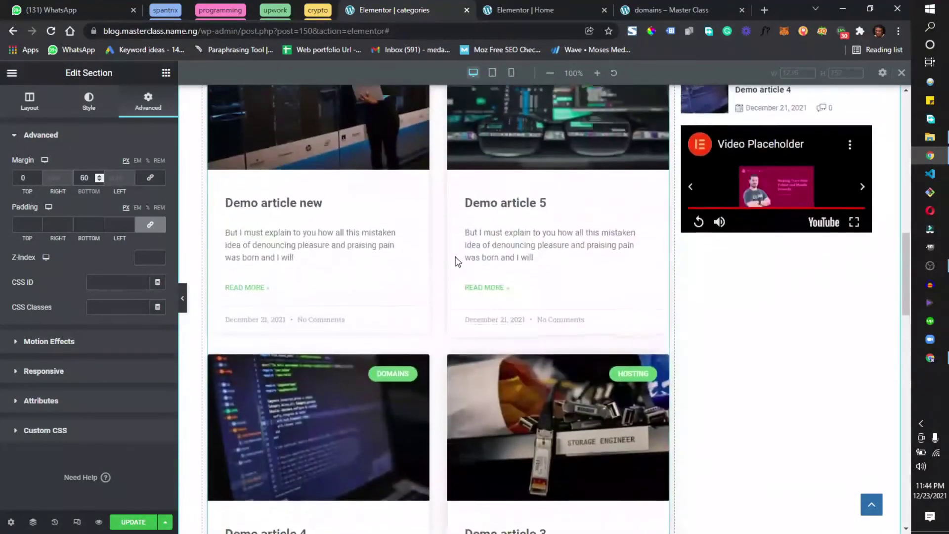
pyautogui.click(455, 259)
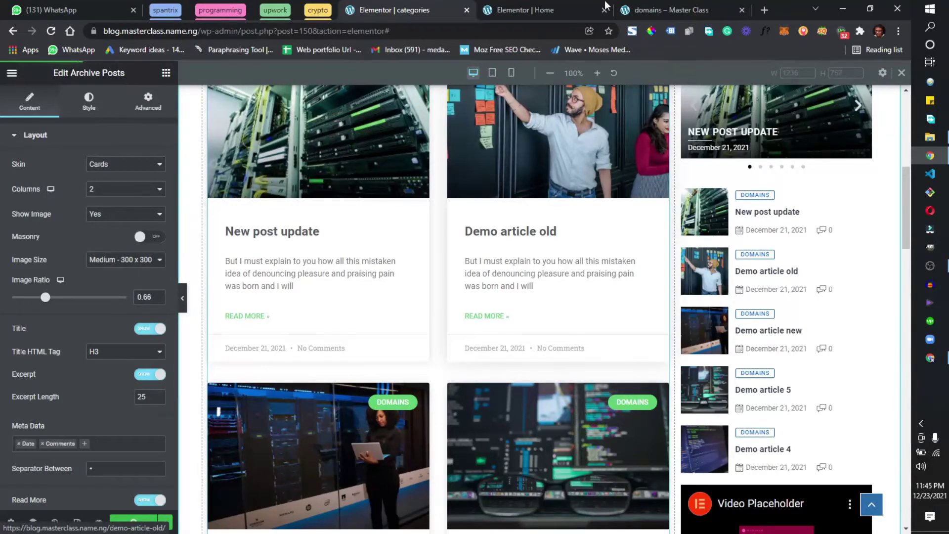
# Step: Reload the live domains category page and review its hero, posts grid and sidebar
pyautogui.click(681, 4)
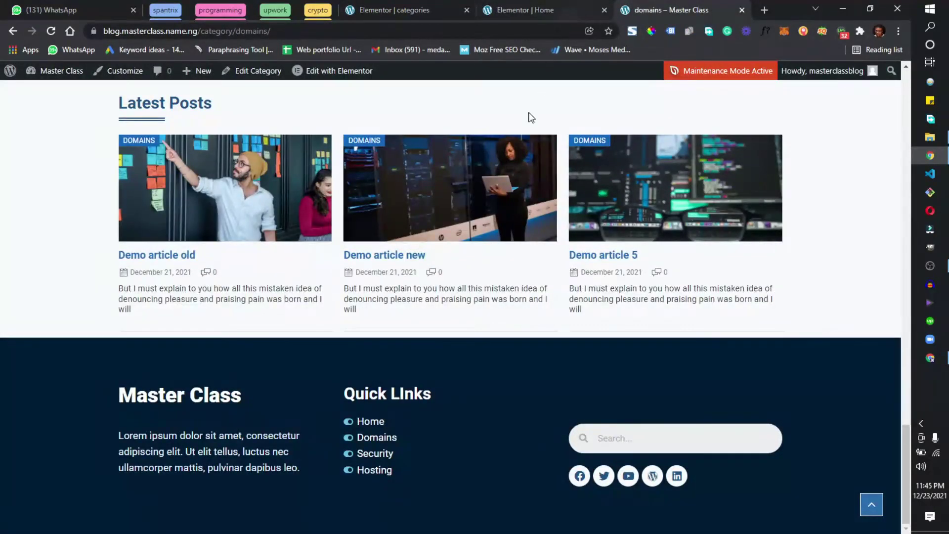
pyautogui.click(50, 33)
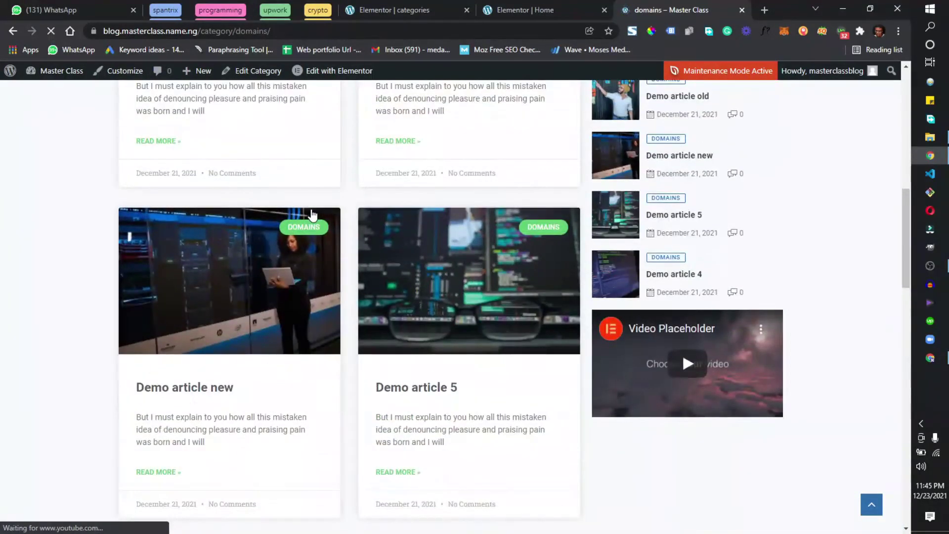
pyautogui.scroll(-6, 311, 216)
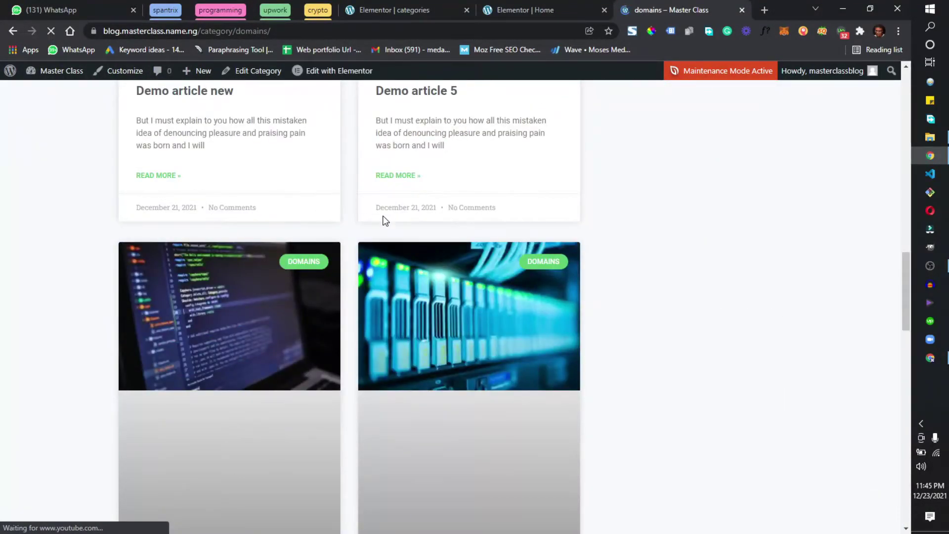
pyautogui.scroll(6, 417, 233)
pyautogui.scroll(4, 416, 234)
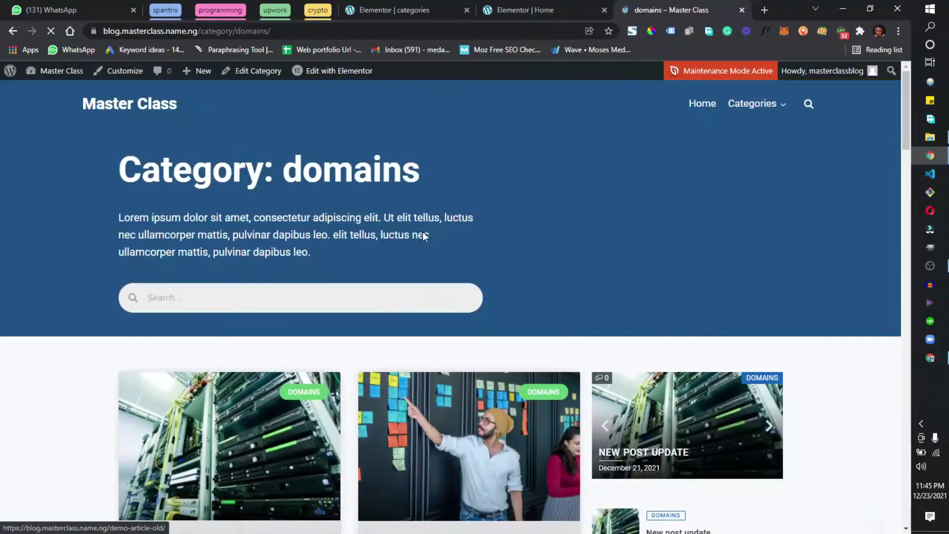
pyautogui.scroll(-6, 416, 247)
pyautogui.scroll(-8, 430, 288)
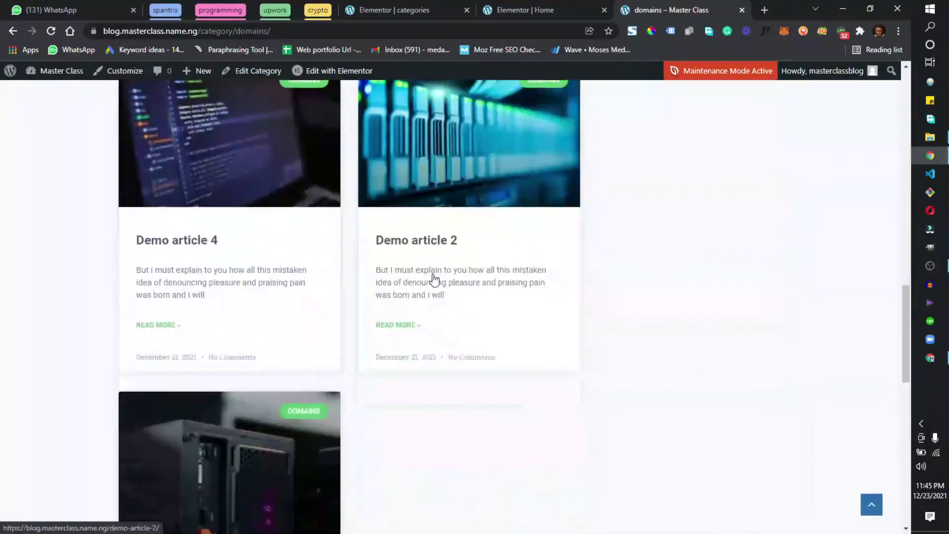
pyautogui.scroll(10, 442, 268)
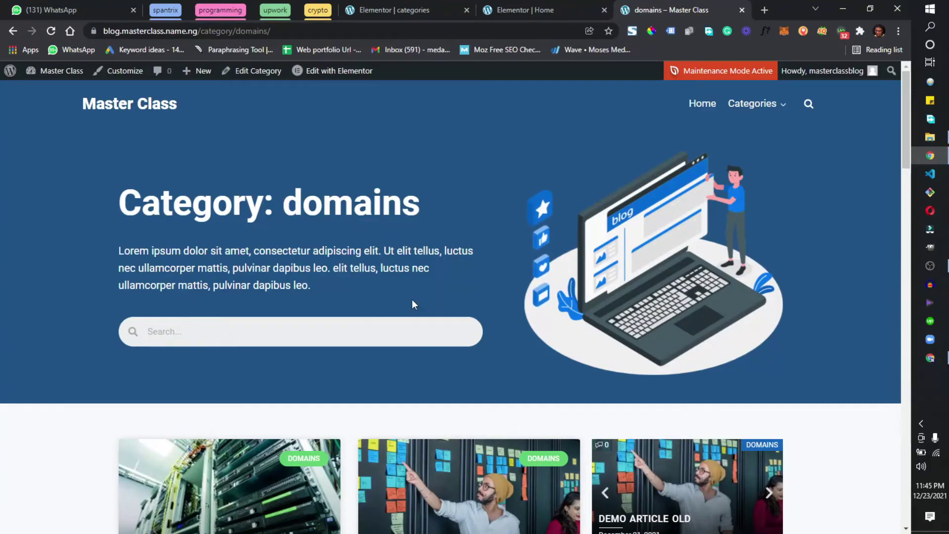
# Step: Search the live site for "demo" from the domains category page's hero
pyautogui.click(349, 330)
pyautogui.write('demo')
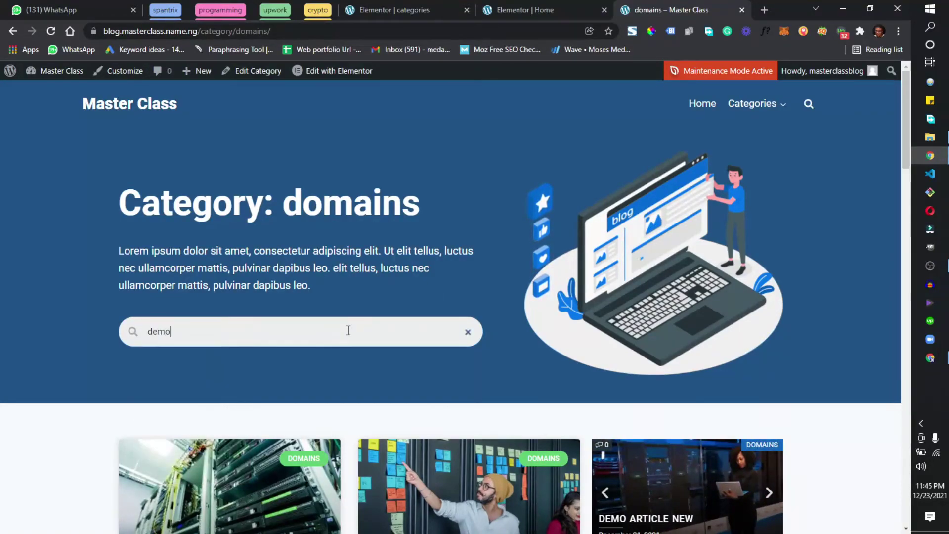
pyautogui.press('Return')
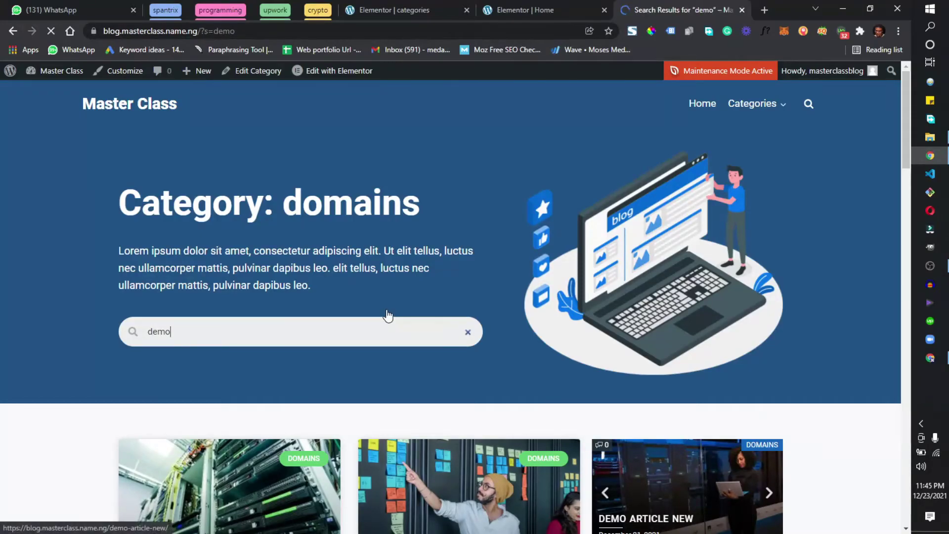
# Step: Look through the search results page from its heading down to the footer and try the header search
pyautogui.scroll(-10, 388, 314)
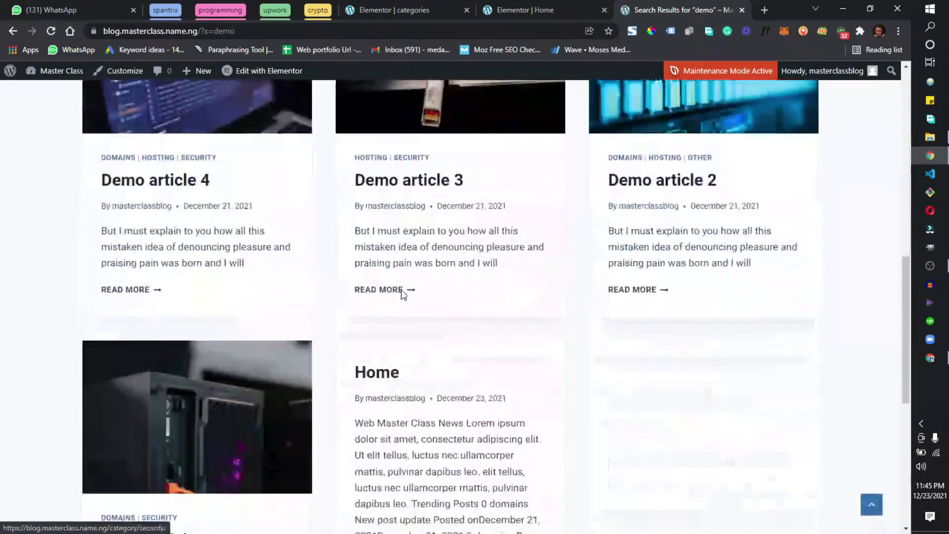
pyautogui.scroll(10, 402, 292)
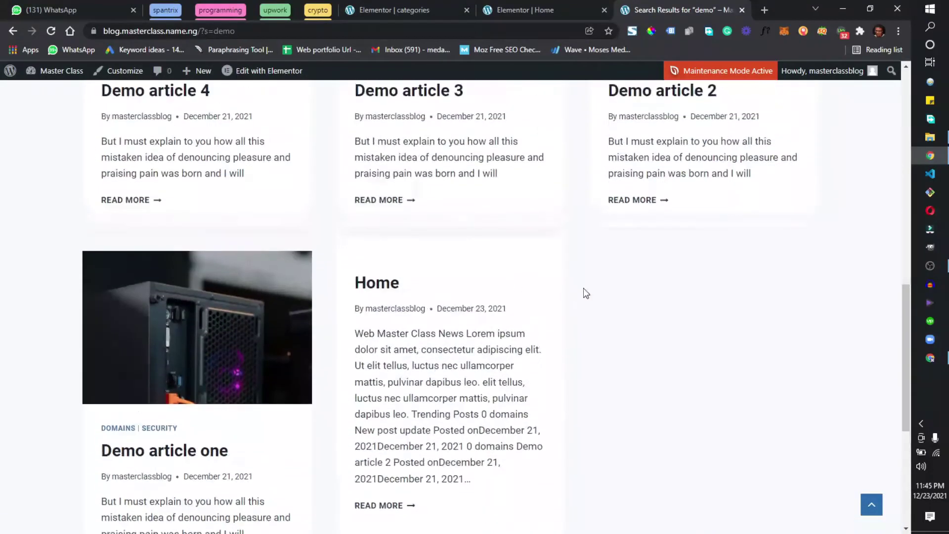
pyautogui.scroll(8, 564, 280)
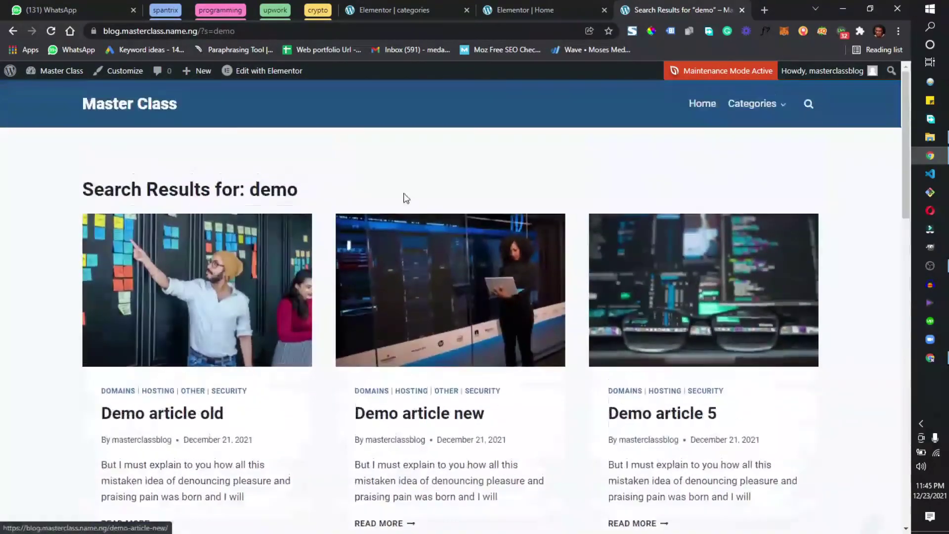
pyautogui.scroll(-10, 364, 231)
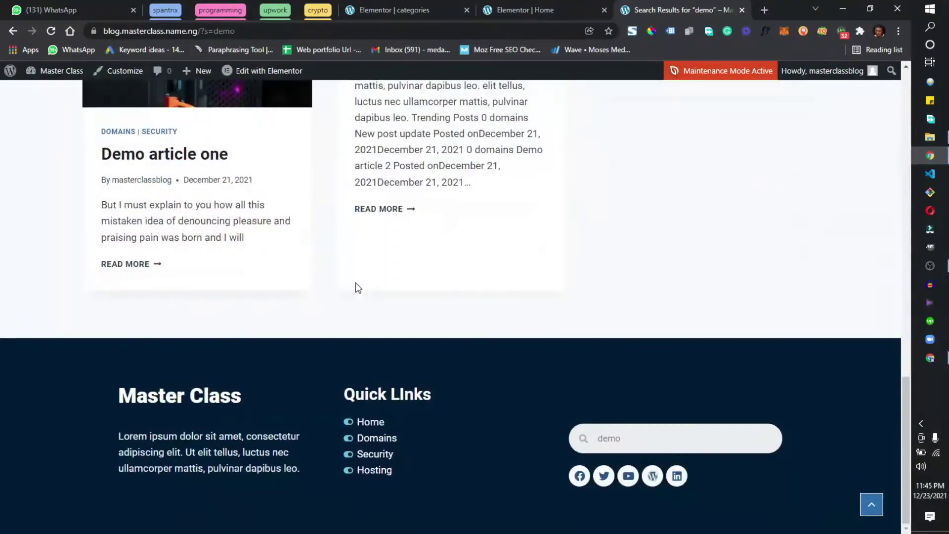
pyautogui.scroll(5, 355, 277)
pyautogui.scroll(7, 391, 279)
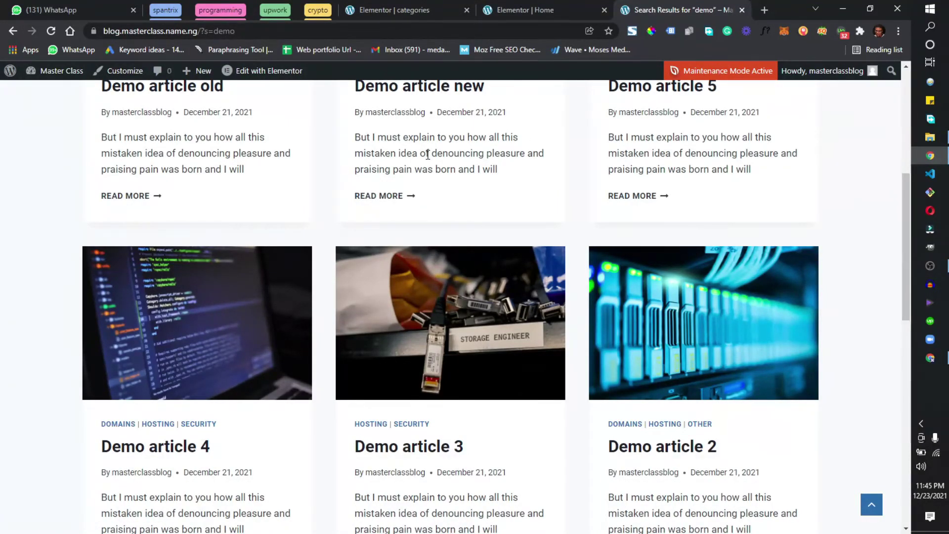
pyautogui.scroll(7, 364, 226)
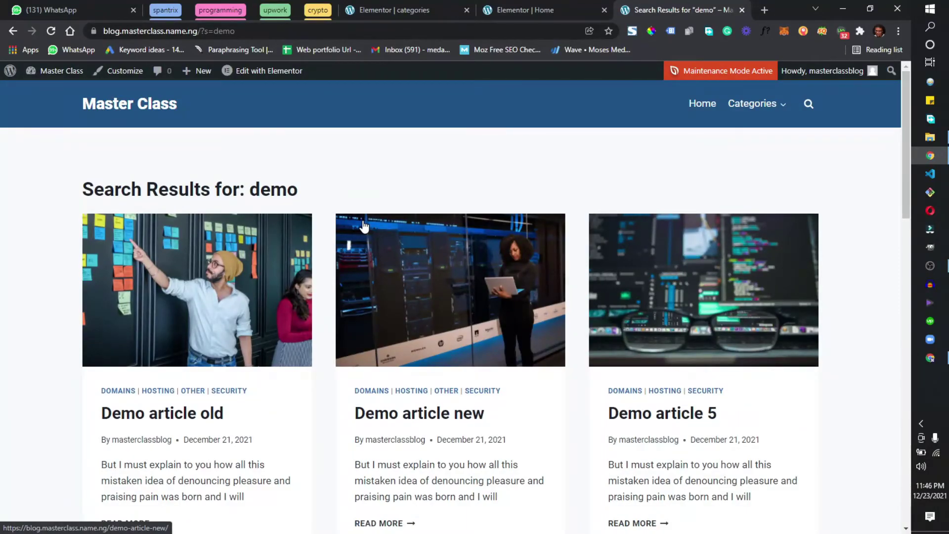
pyautogui.scroll(-12, 374, 210)
pyautogui.scroll(12, 569, 155)
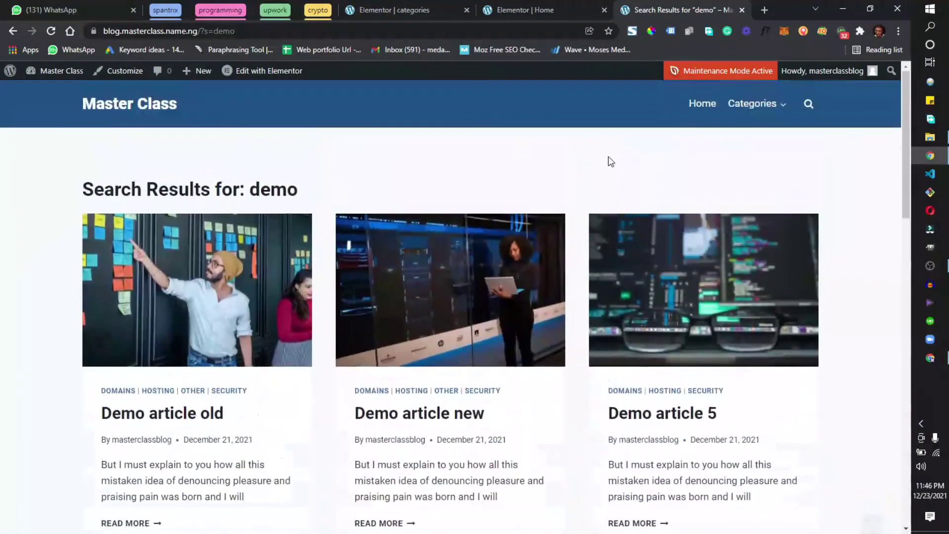
pyautogui.click(808, 104)
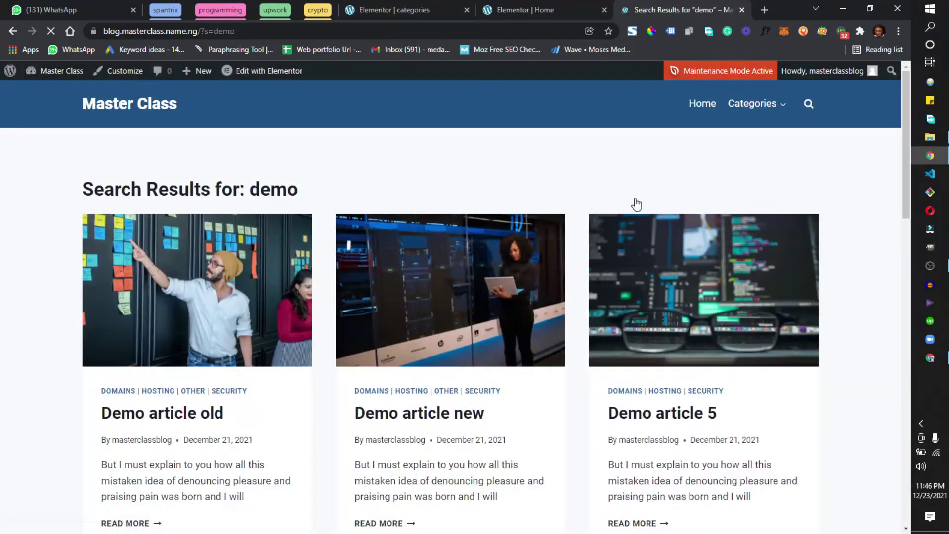
# Step: Open the security and hosting category pages on the live site and check the hero titles and posts grid
pyautogui.moveTo(754, 104)
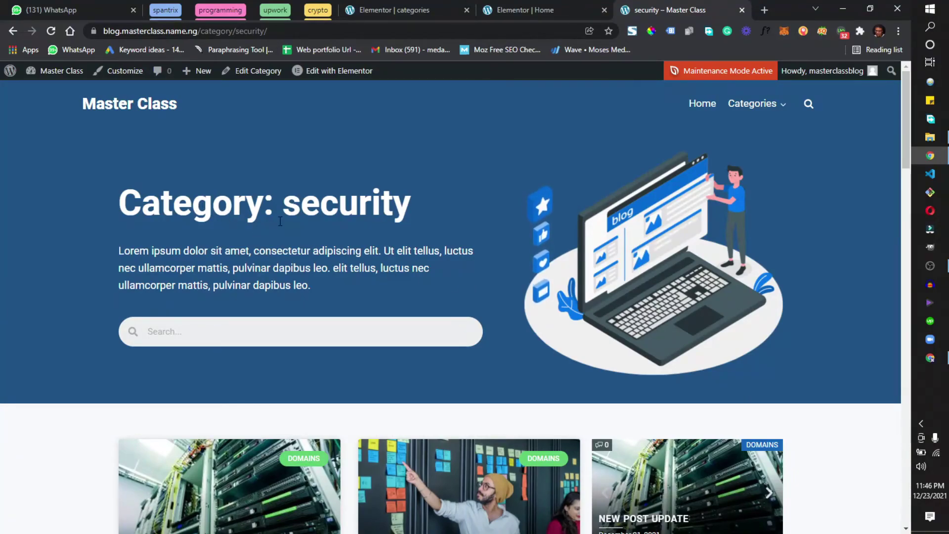
pyautogui.click(744, 188)
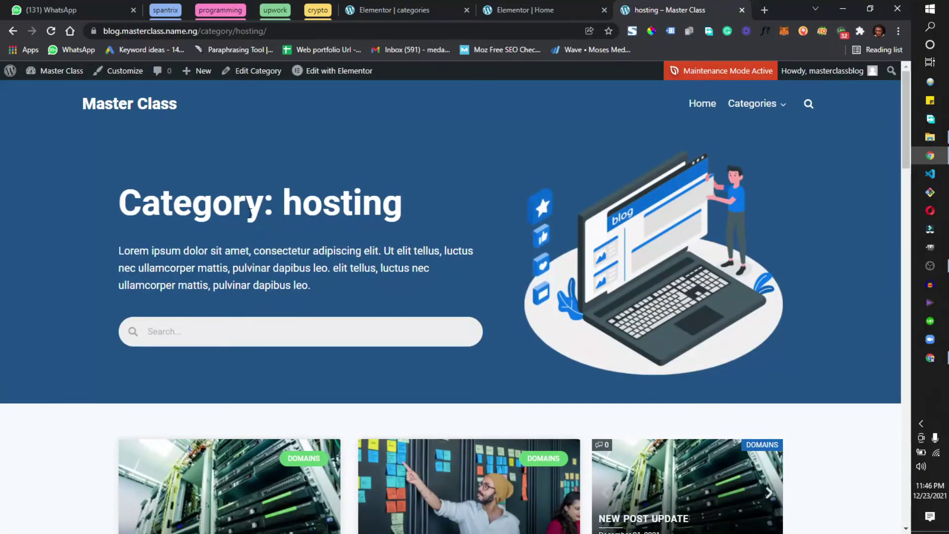
pyautogui.scroll(-15, 353, 250)
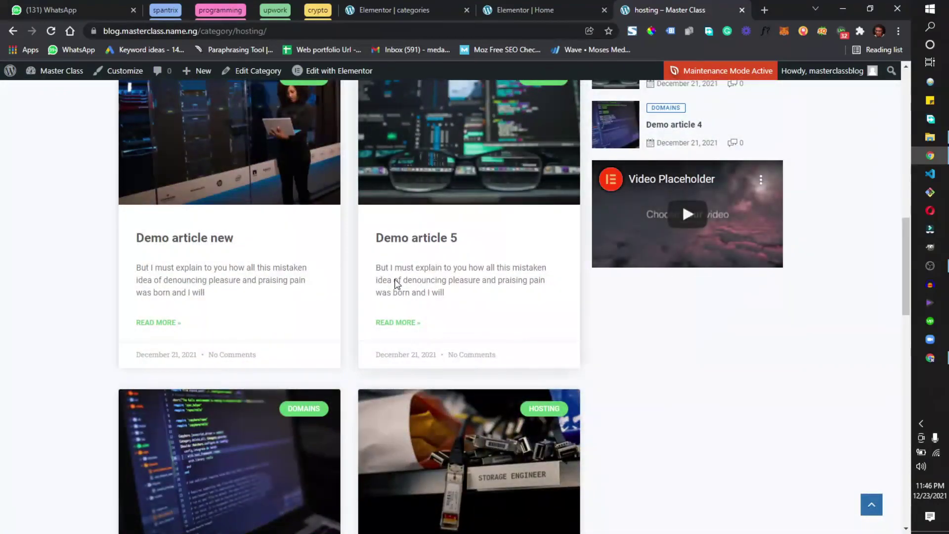